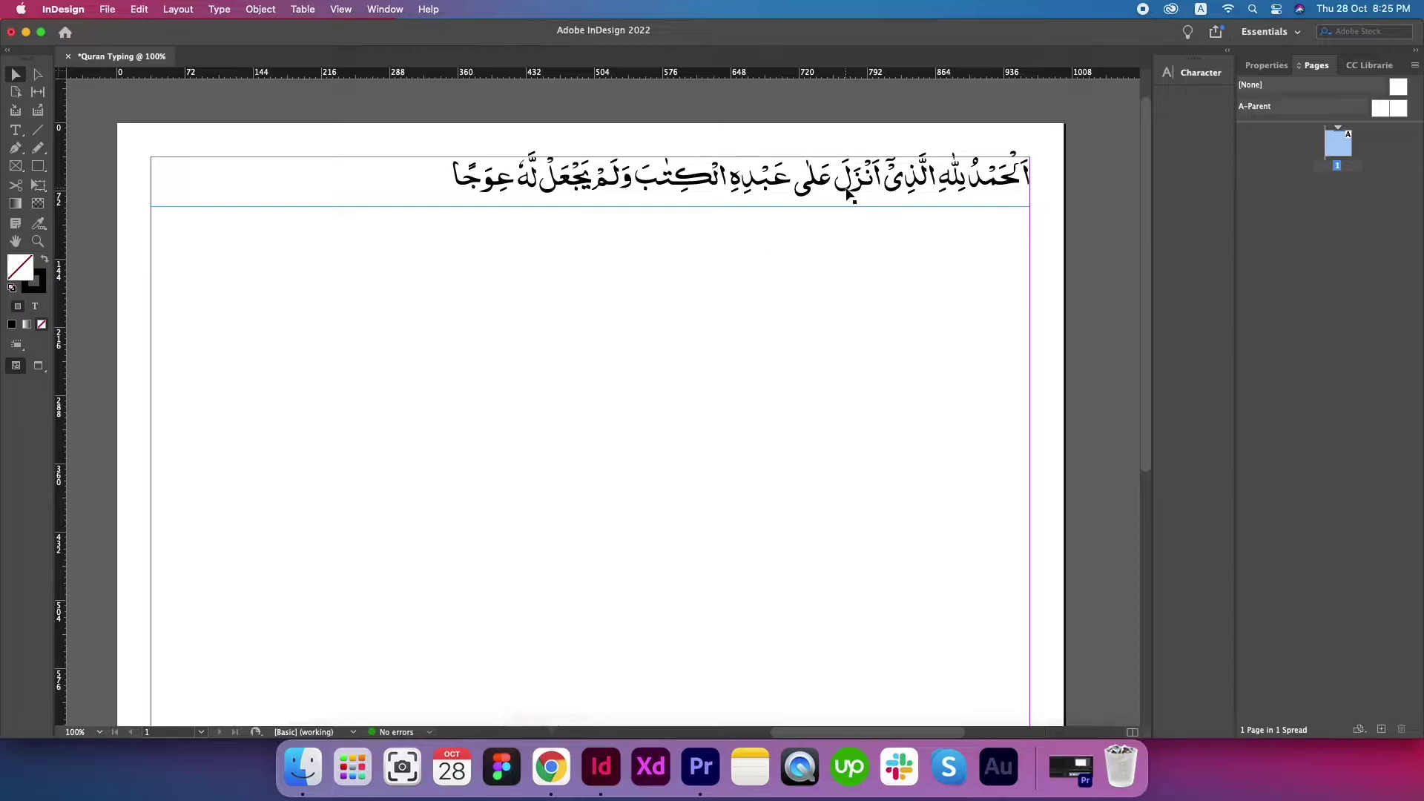
Step: Bring up Chrome showing Surah 18 Al-Kahf in IndoPak script on Quran Explorer
{"action": "left_click", "coordinate": [551, 767]}
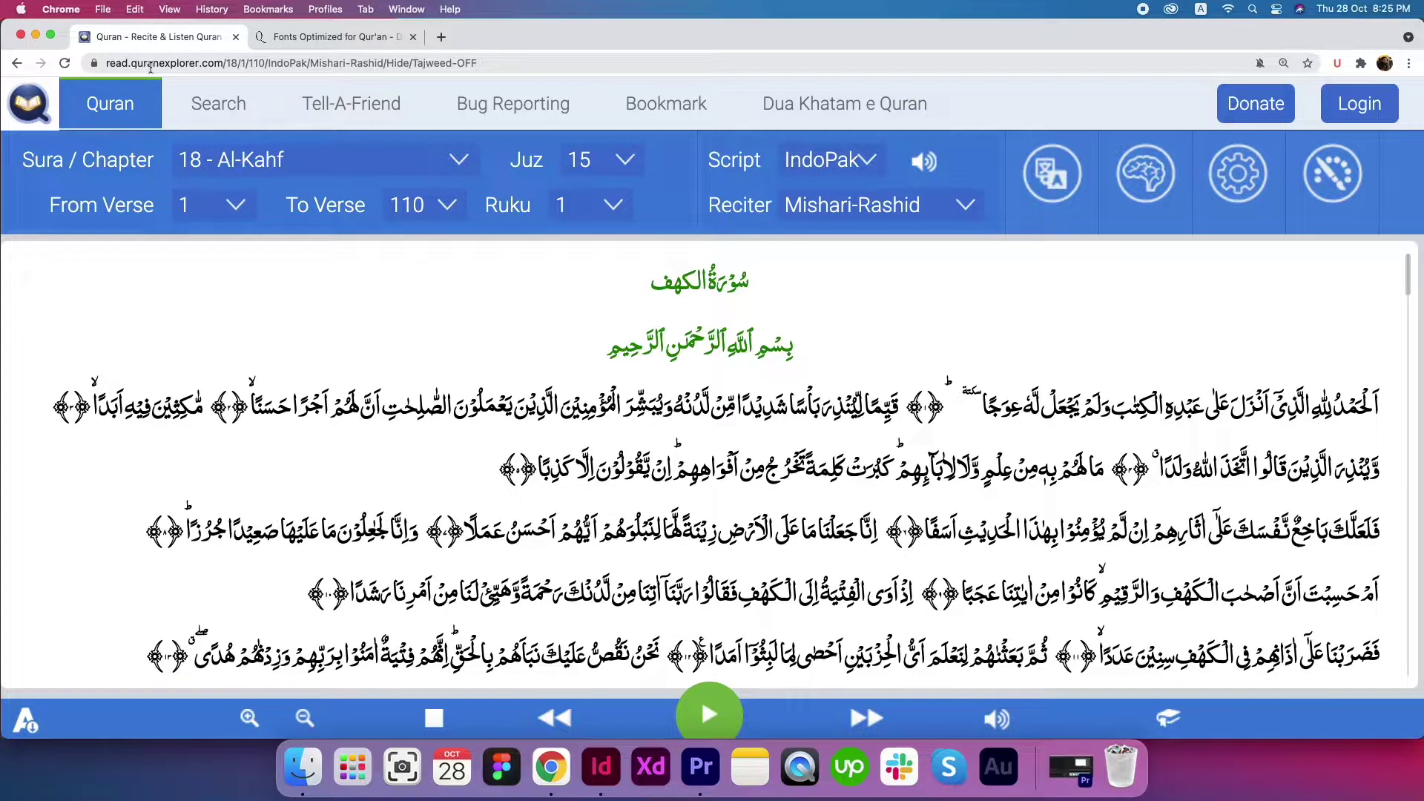
Step: Look over the 'Fonts Optimized for Qur'an' page, then return to the Quran Typing document
{"action": "left_click", "coordinate": [336, 39]}
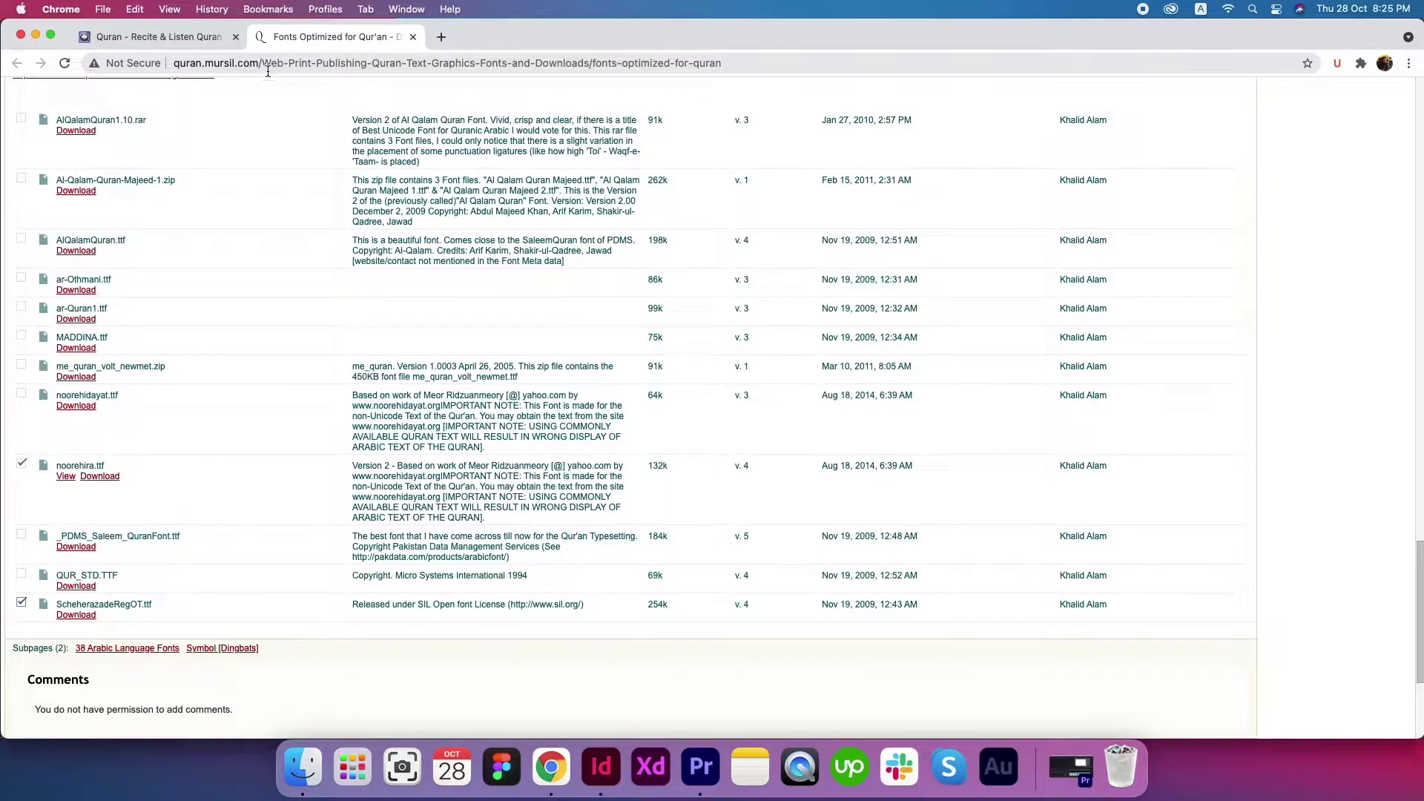
{"action": "left_click", "coordinate": [148, 37]}
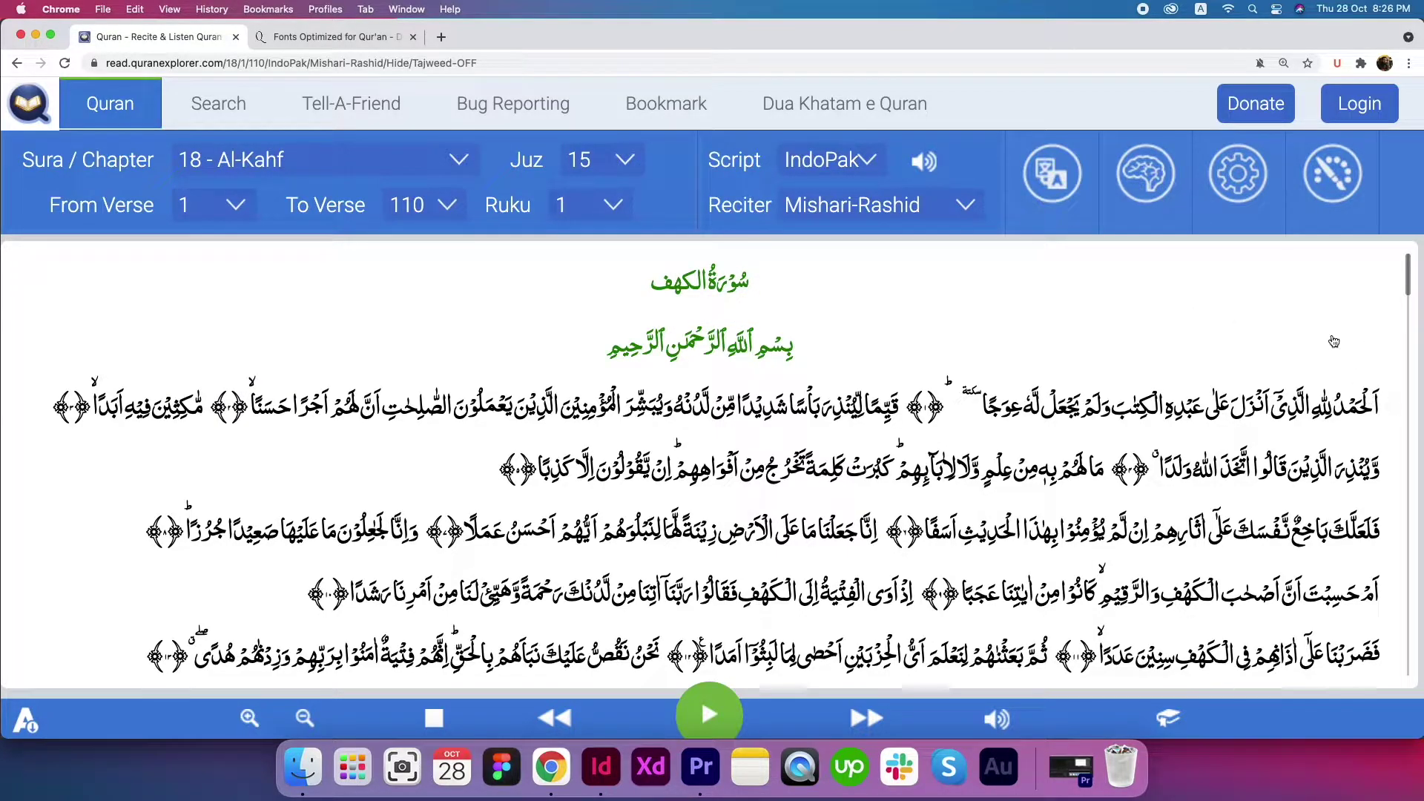
{"action": "left_click", "coordinate": [599, 781]}
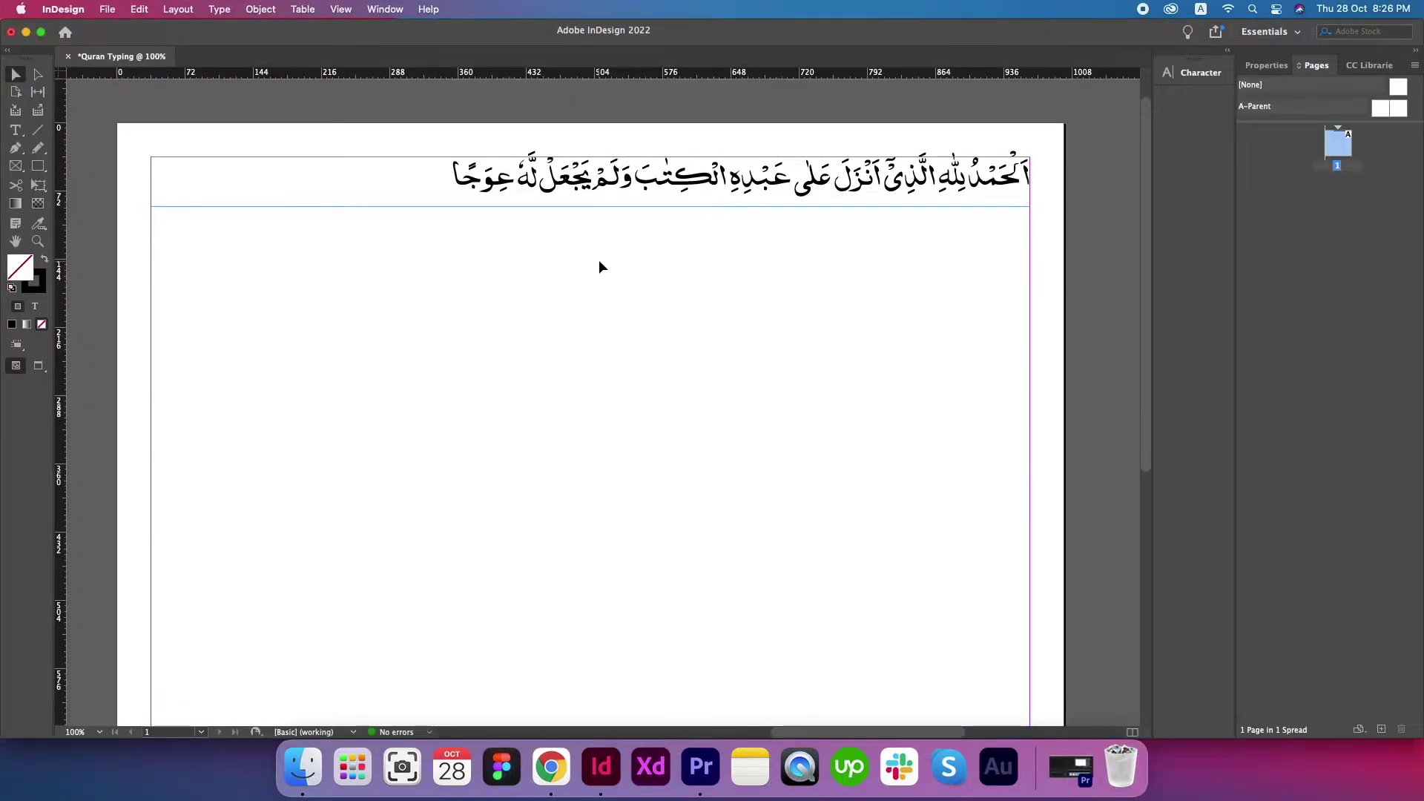
Step: Delete the old verse frame and draw a new empty text frame across the page top
{"action": "left_click", "coordinate": [795, 191]}
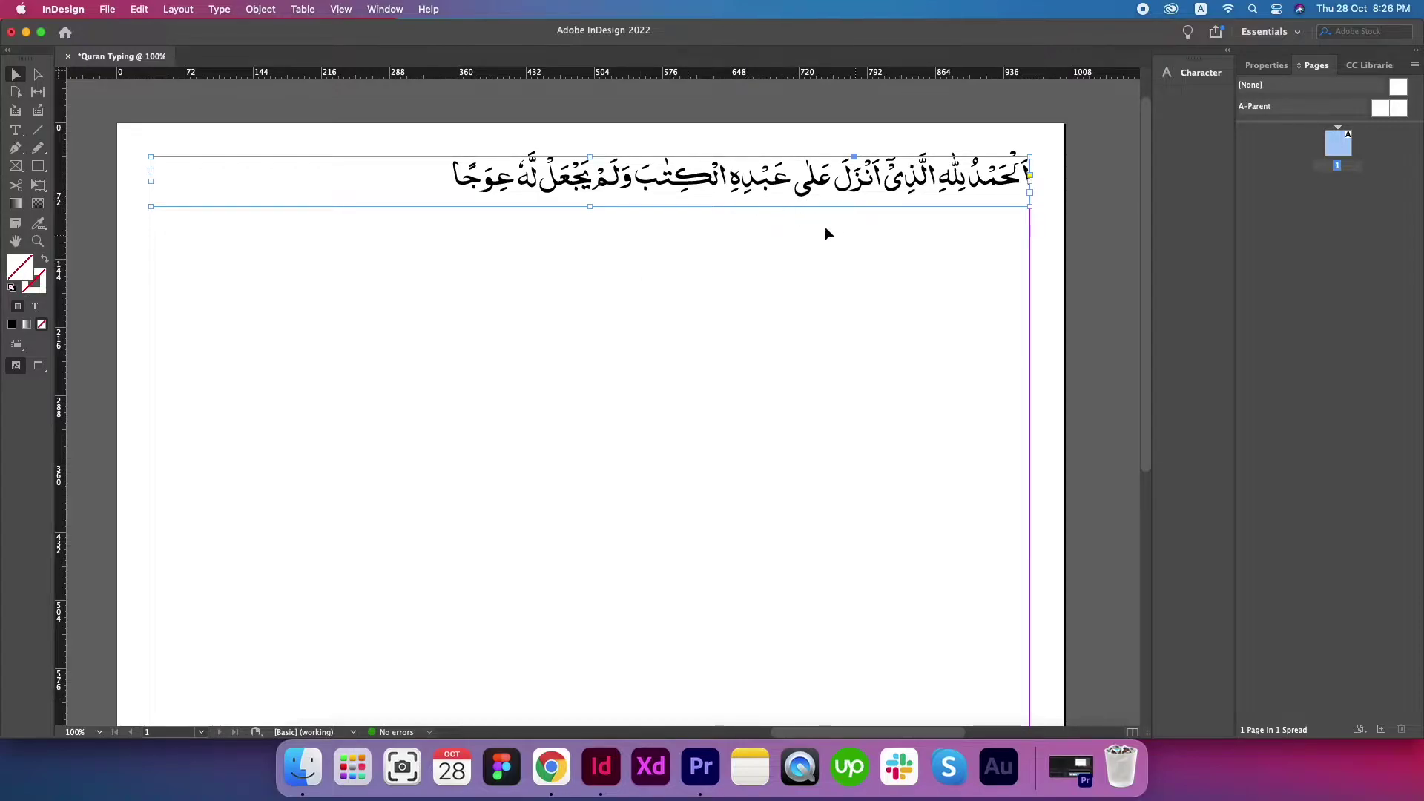
{"action": "key", "text": "Delete"}
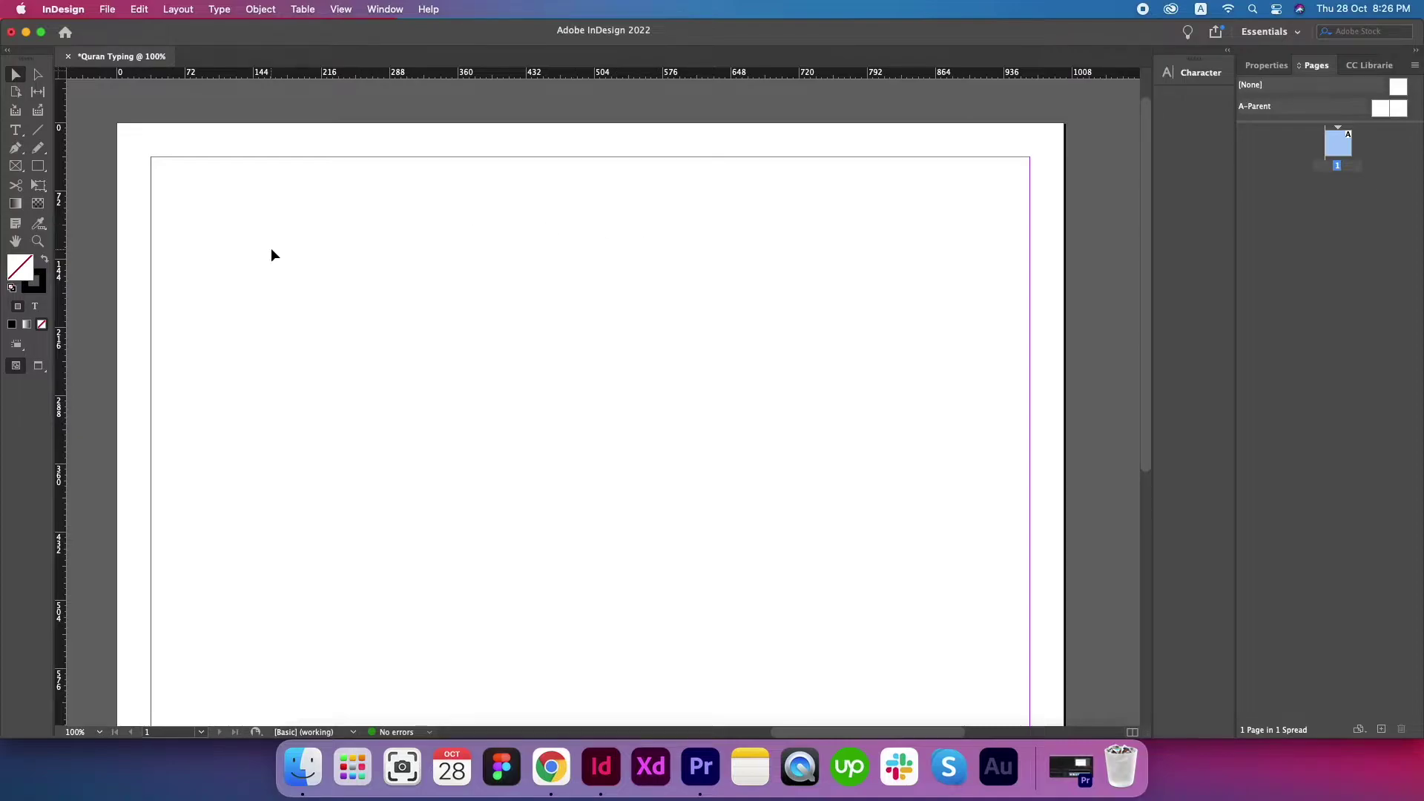
{"action": "left_click", "coordinate": [21, 169]}
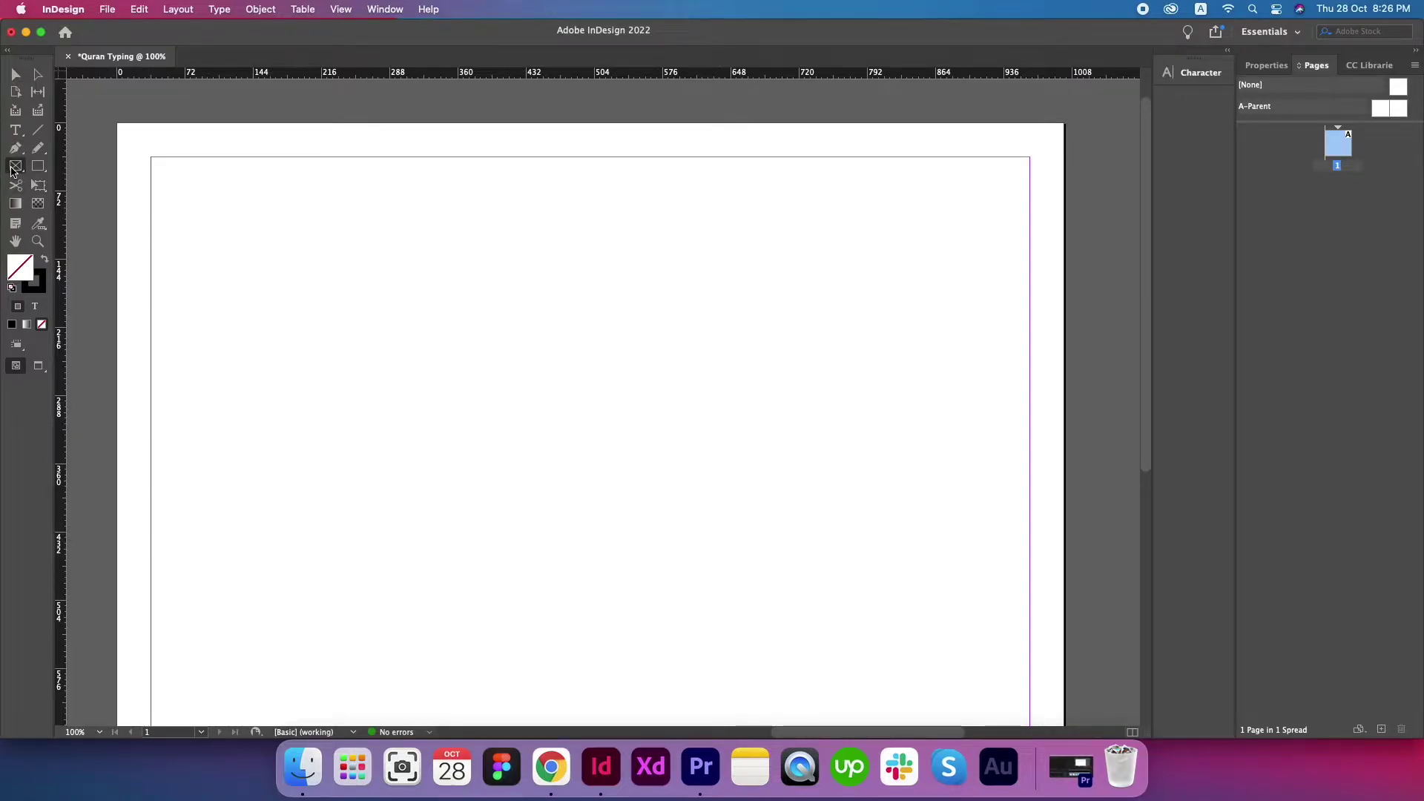
{"action": "left_click_drag", "start_coordinate": [152, 157], "coordinate": [1030, 368]}
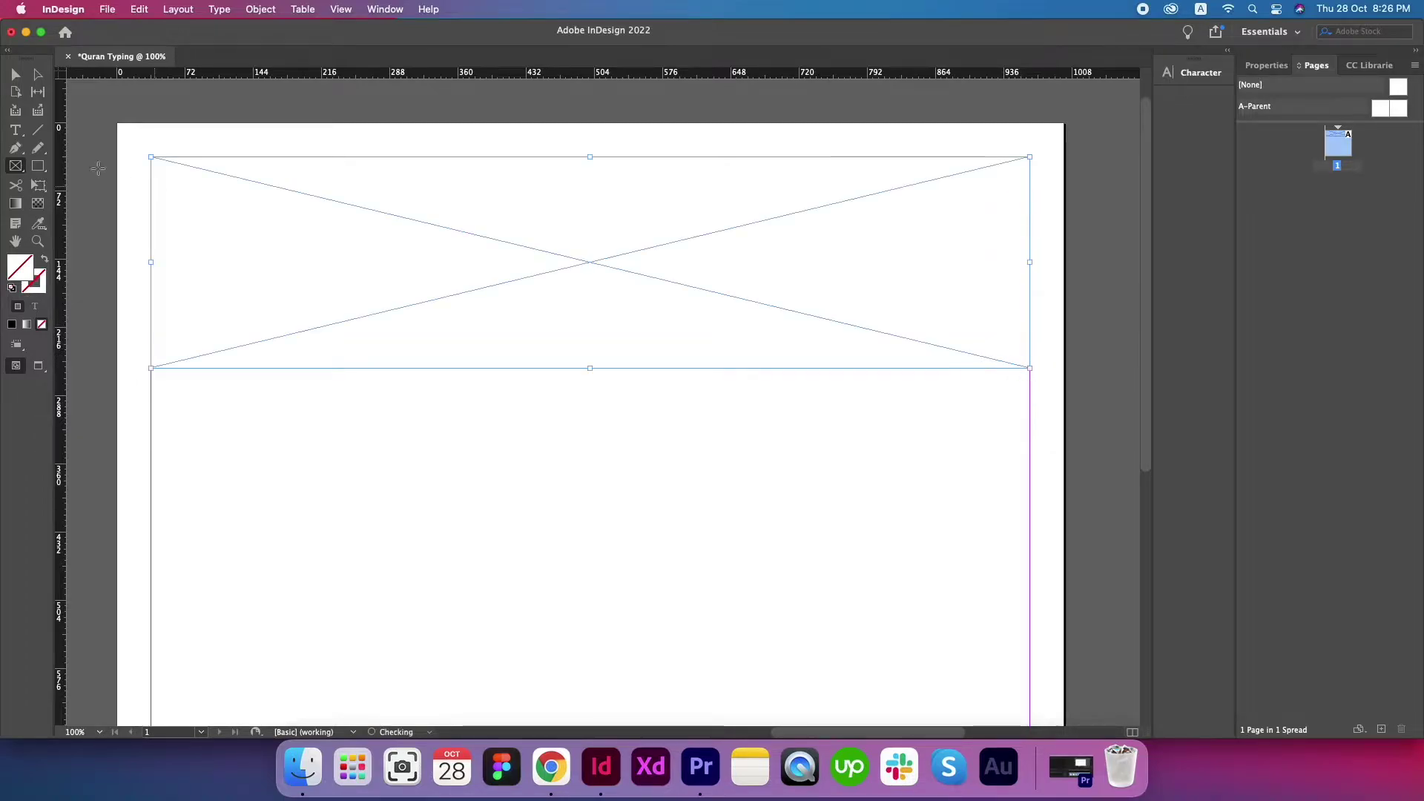
{"action": "key", "text": "t"}
{"action": "left_click", "coordinate": [738, 206]}
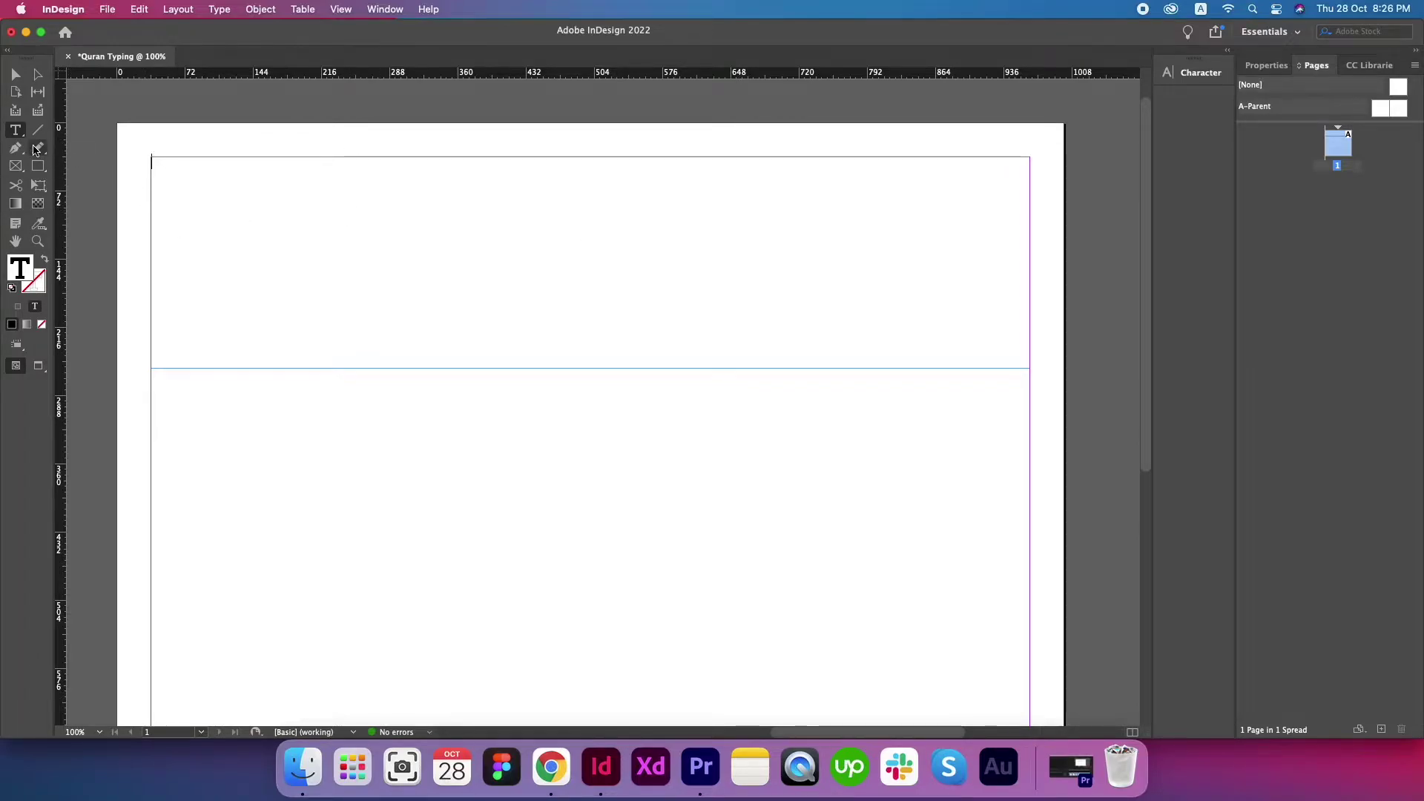
{"action": "type", "text": "Tbbwgw"}
{"action": "key", "text": "BackSpace"}
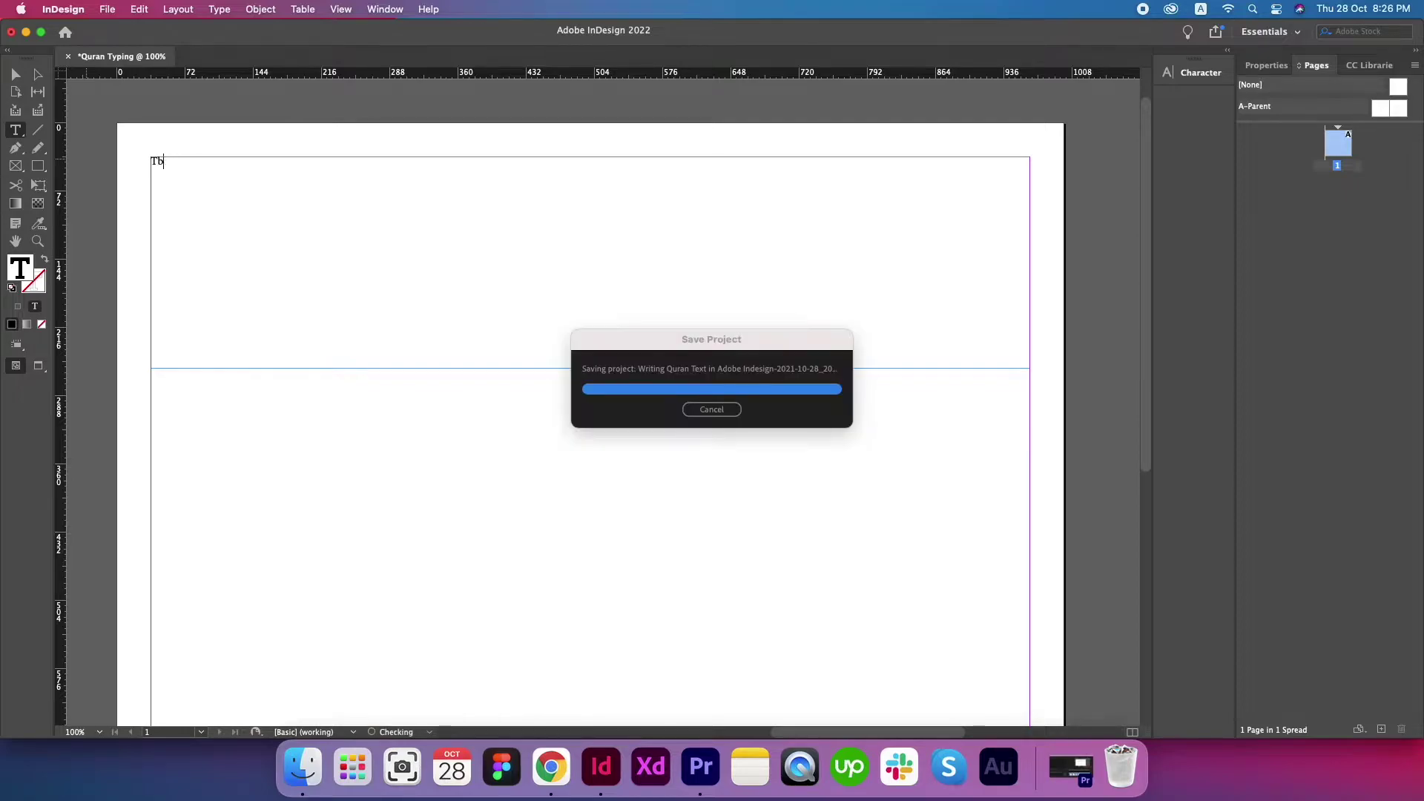
{"action": "key", "text": "BackSpace"}
{"action": "key", "text": "BackSpace"}
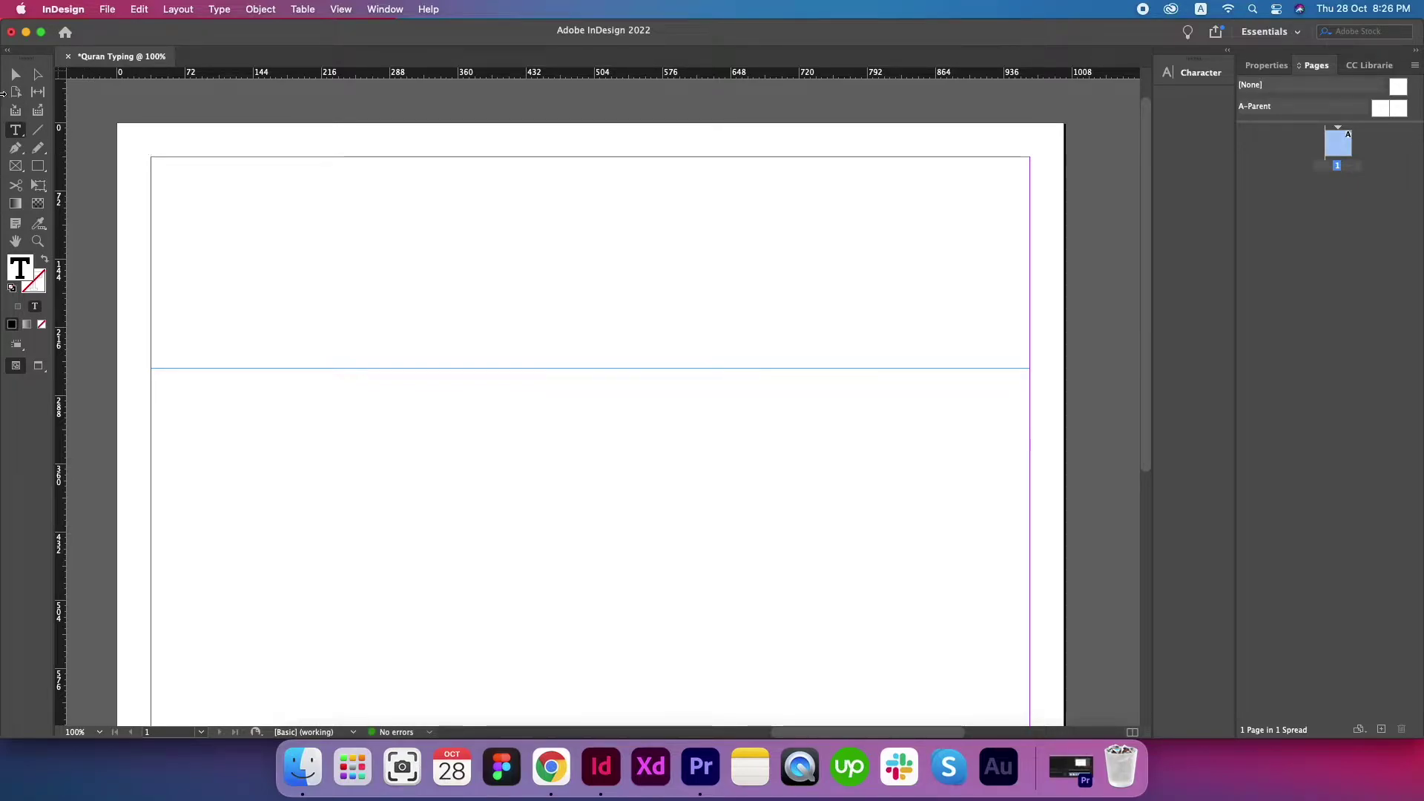
Step: Dock the Paragraph panel and apply Adobe World-Ready Single-line Composer, then select the font field
{"action": "left_click", "coordinate": [15, 74]}
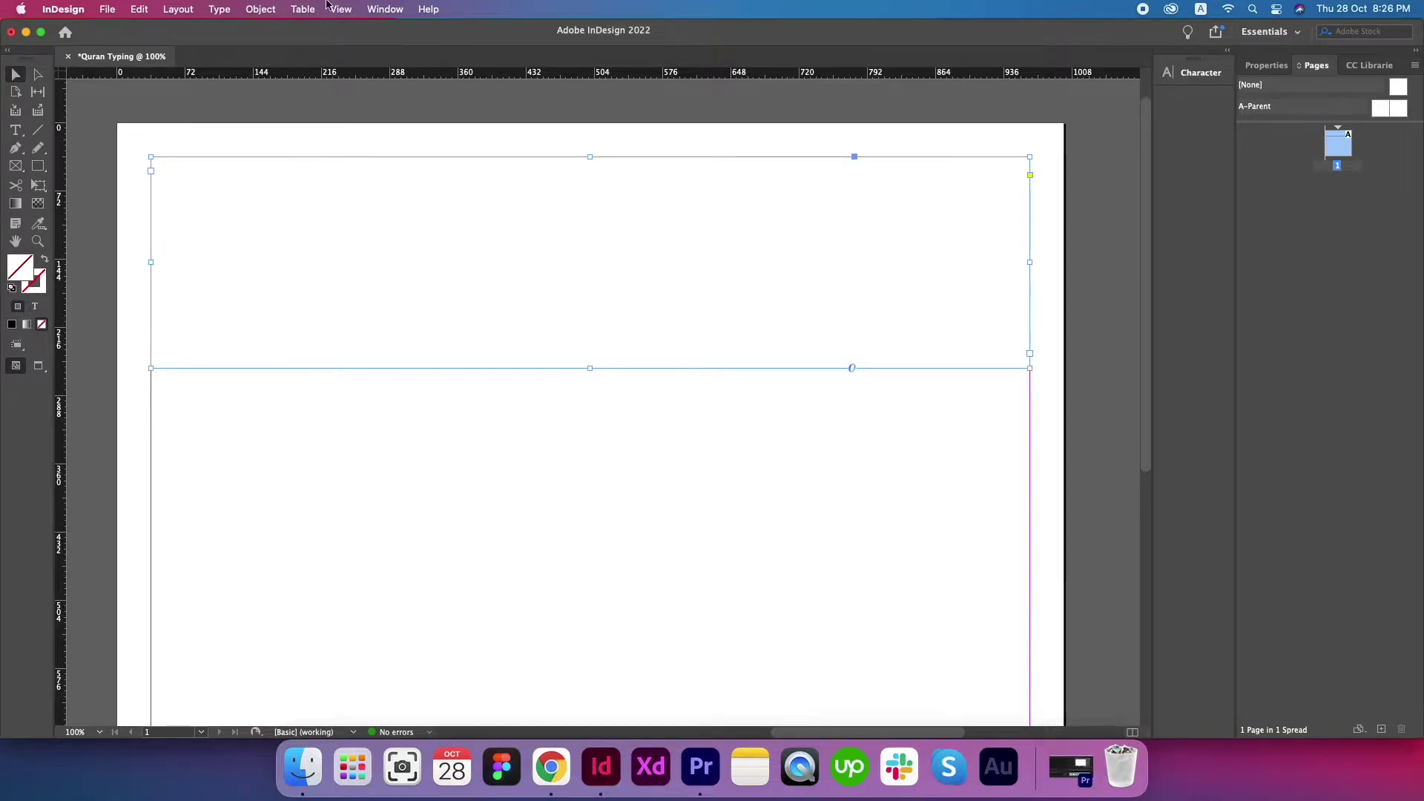
{"action": "left_click", "coordinate": [385, 9]}
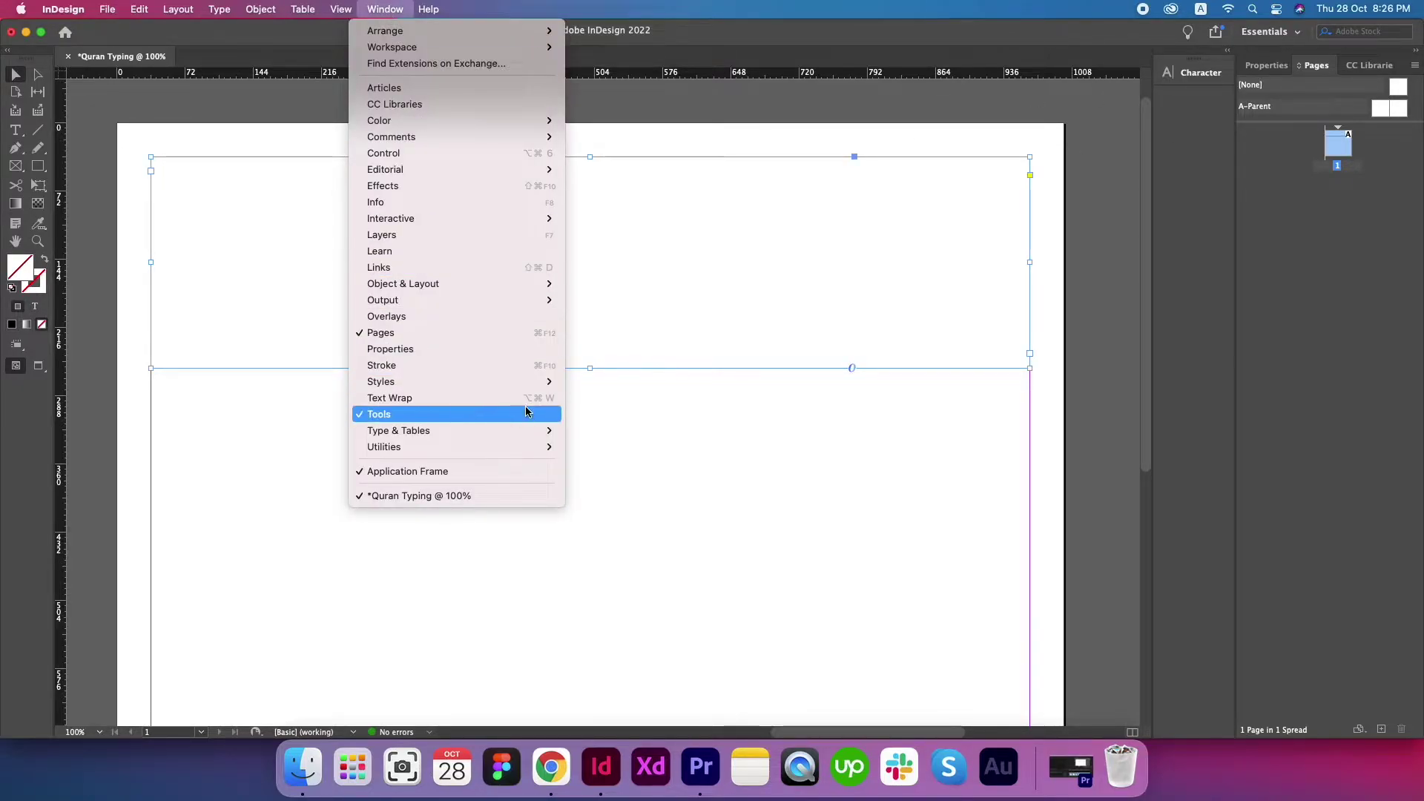
{"action": "mouse_move", "coordinate": [519, 437]}
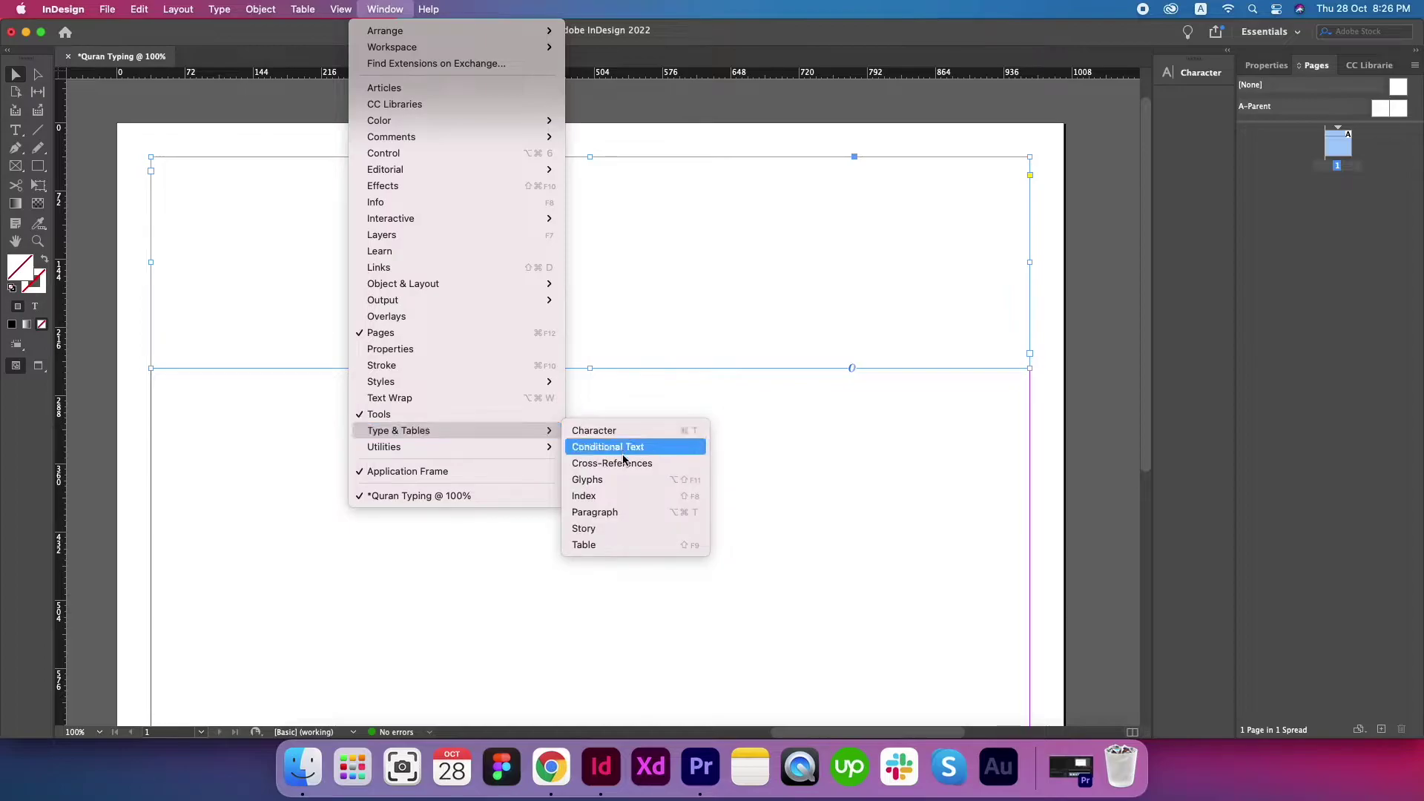
{"action": "left_click", "coordinate": [603, 520]}
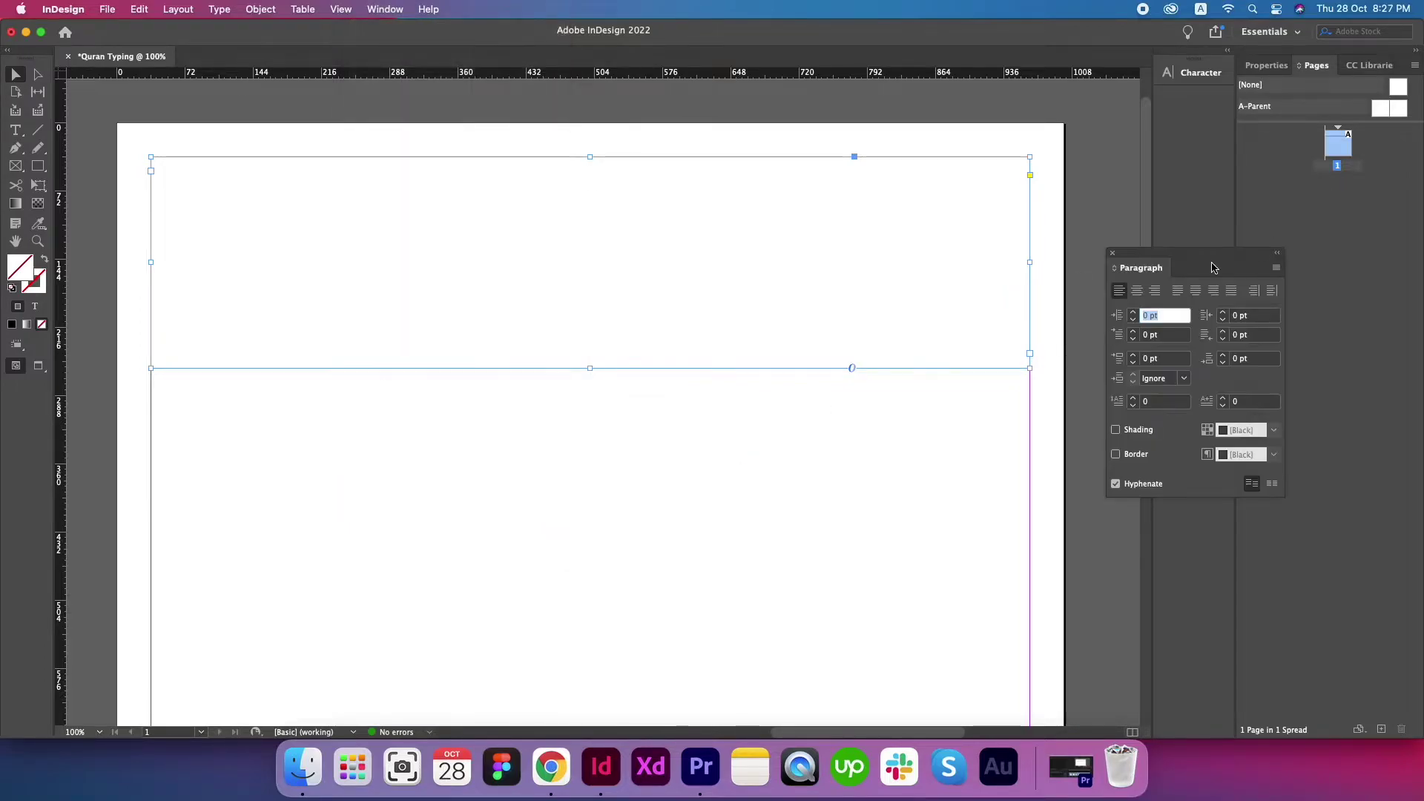
{"action": "left_click_drag", "start_coordinate": [1215, 267], "coordinate": [1202, 102]}
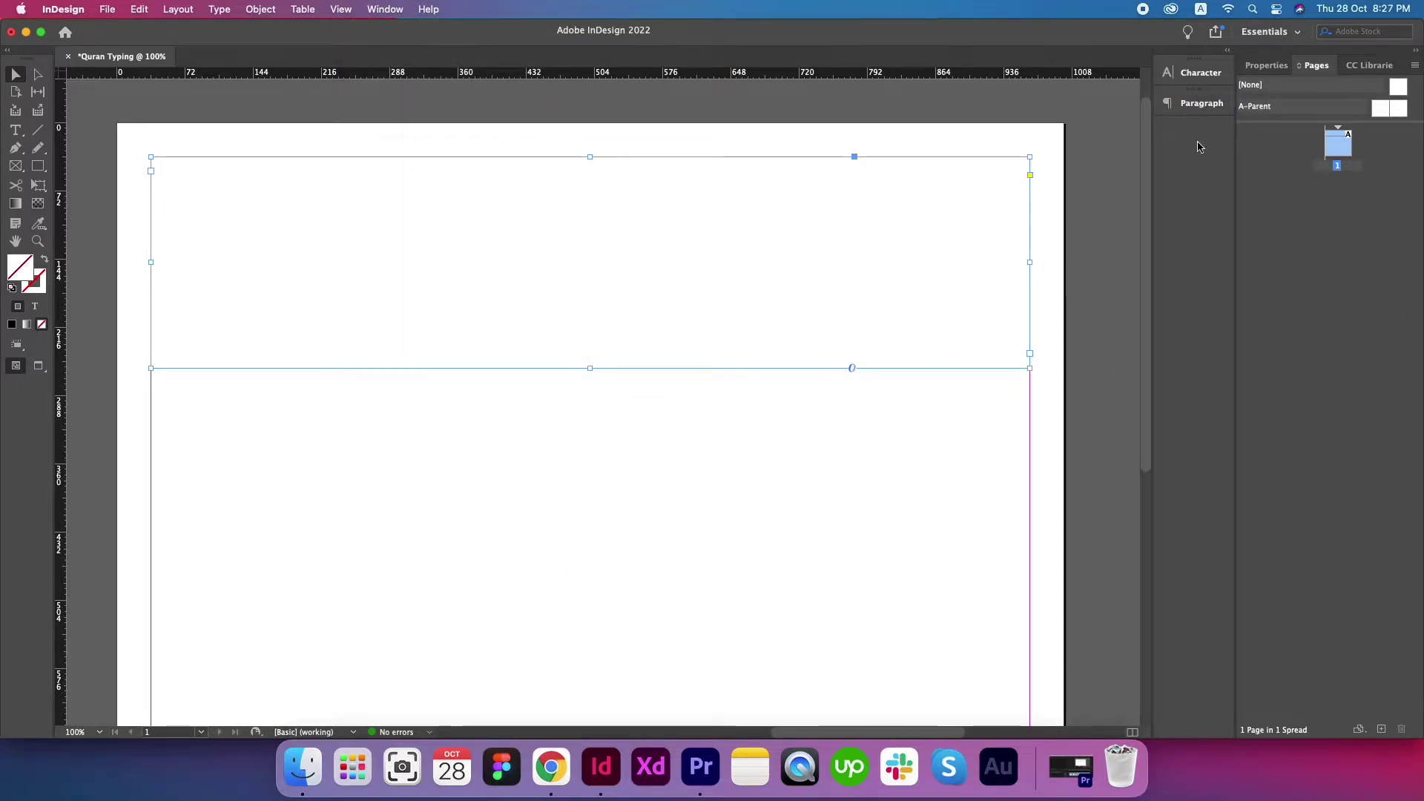
{"action": "left_click", "coordinate": [1195, 103]}
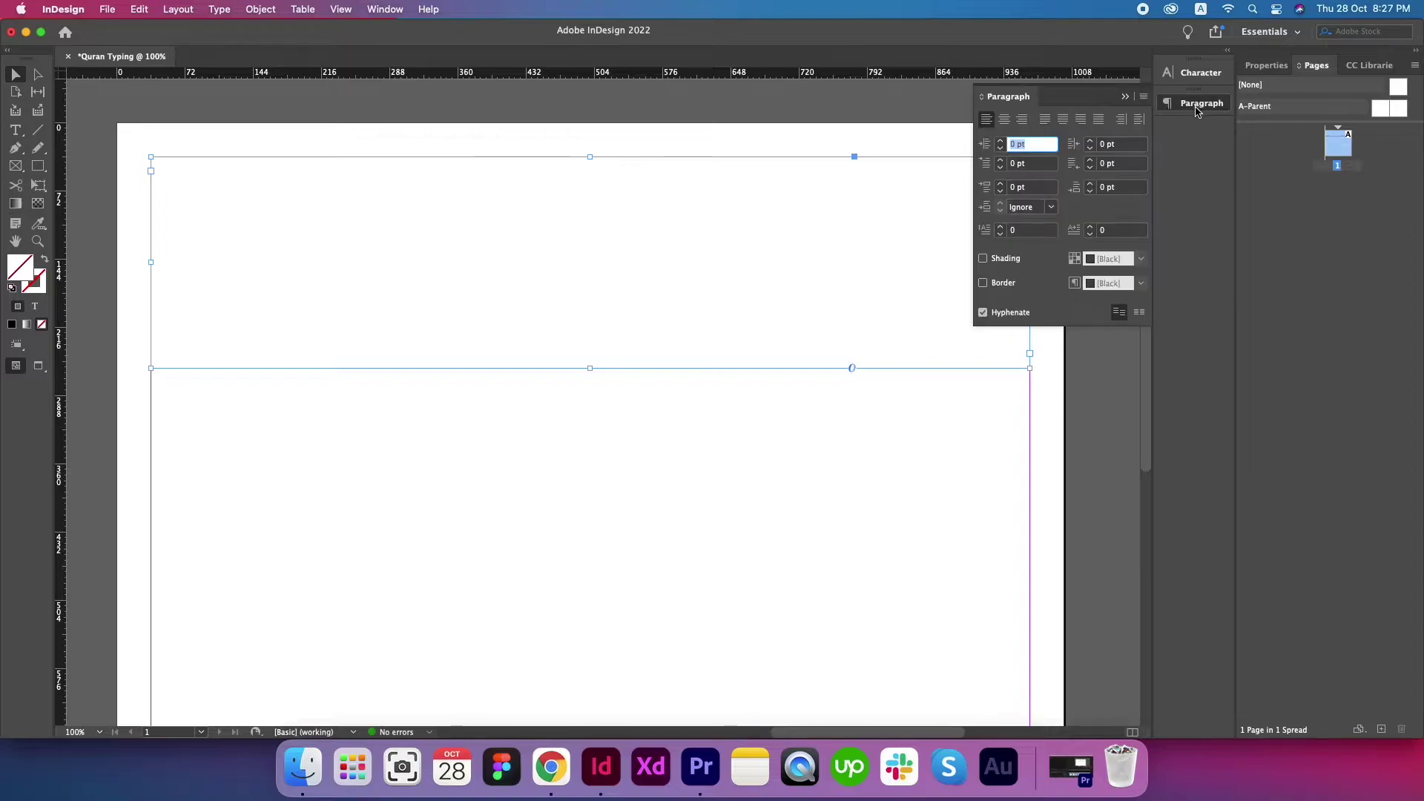
{"action": "left_click", "coordinate": [1145, 97]}
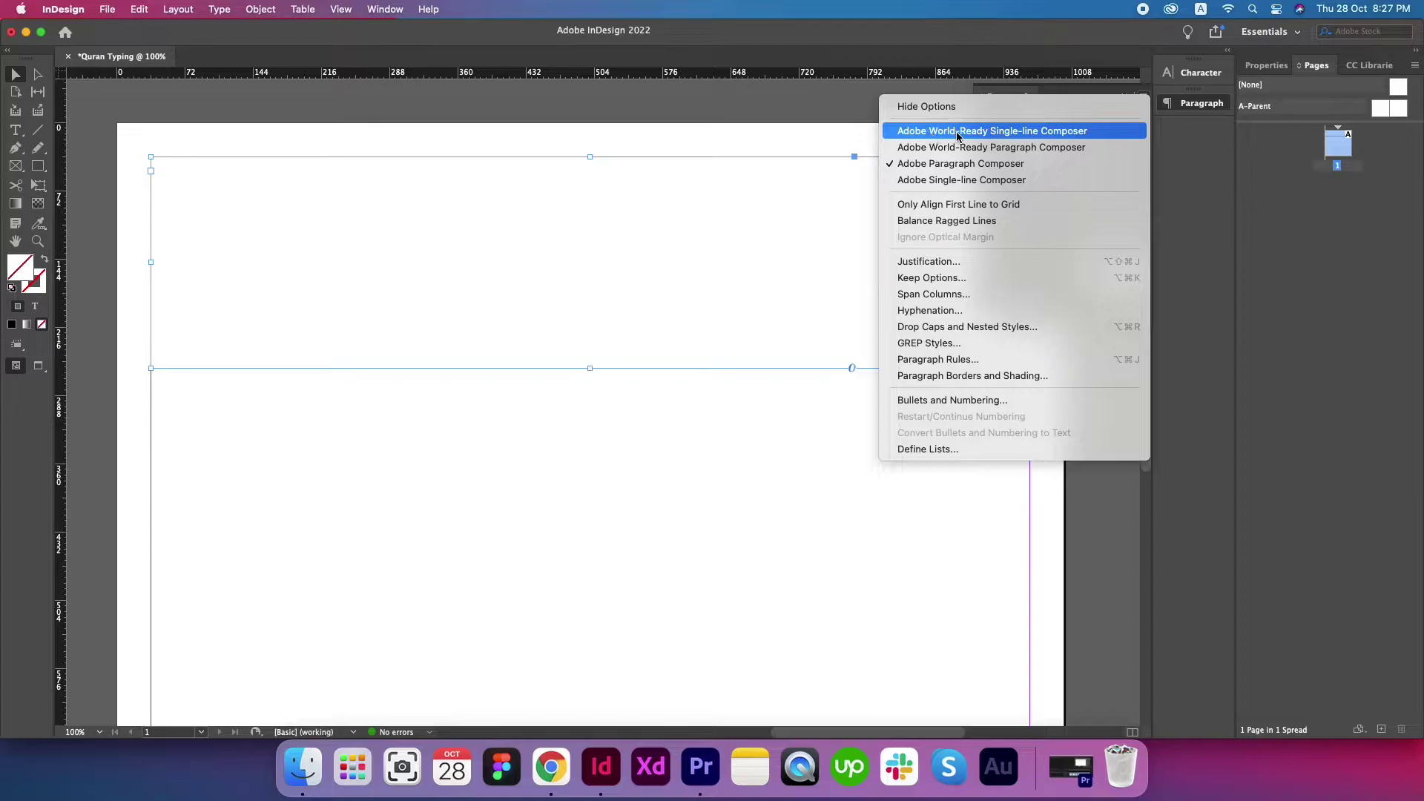
{"action": "left_click", "coordinate": [1039, 132]}
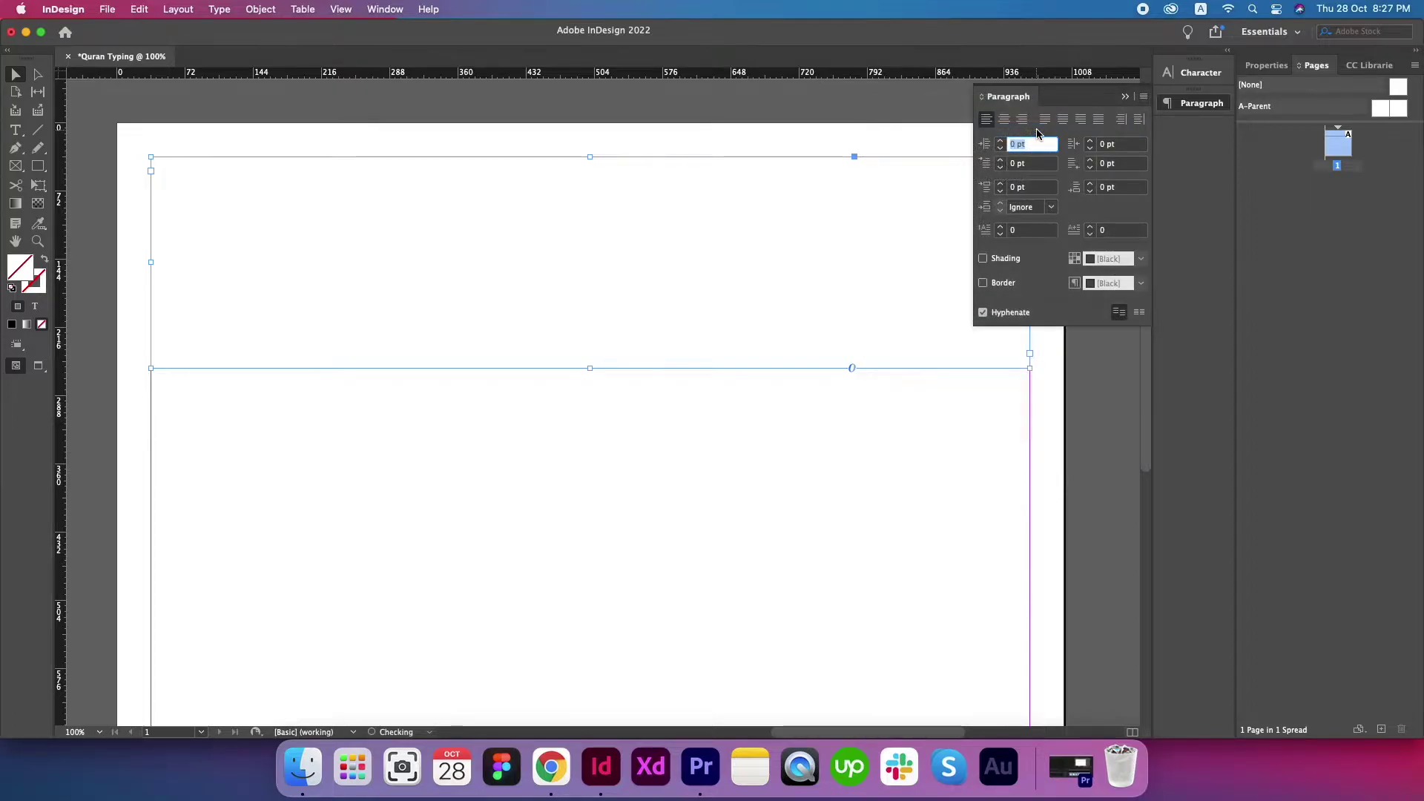
{"action": "left_click", "coordinate": [1190, 73]}
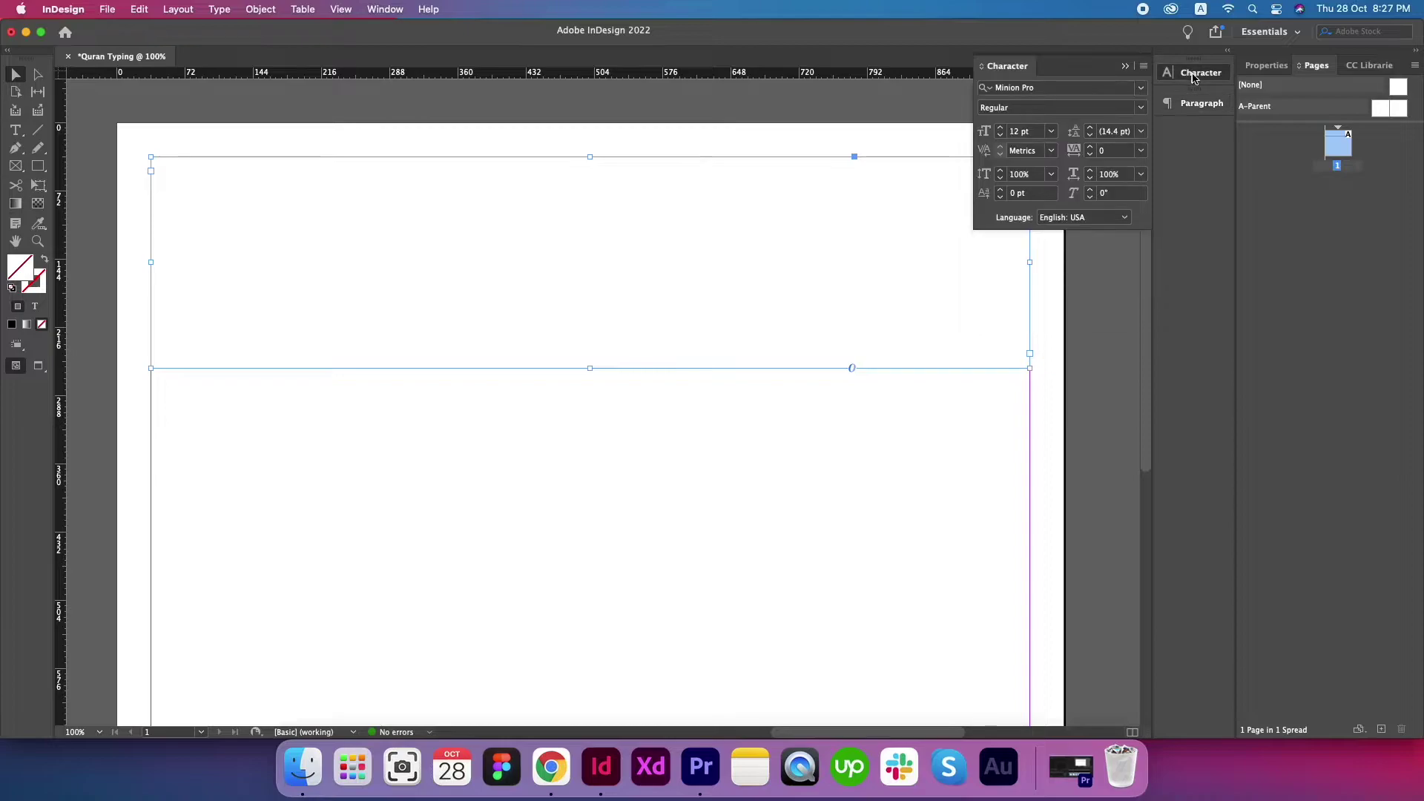
{"action": "left_click", "coordinate": [1054, 89]}
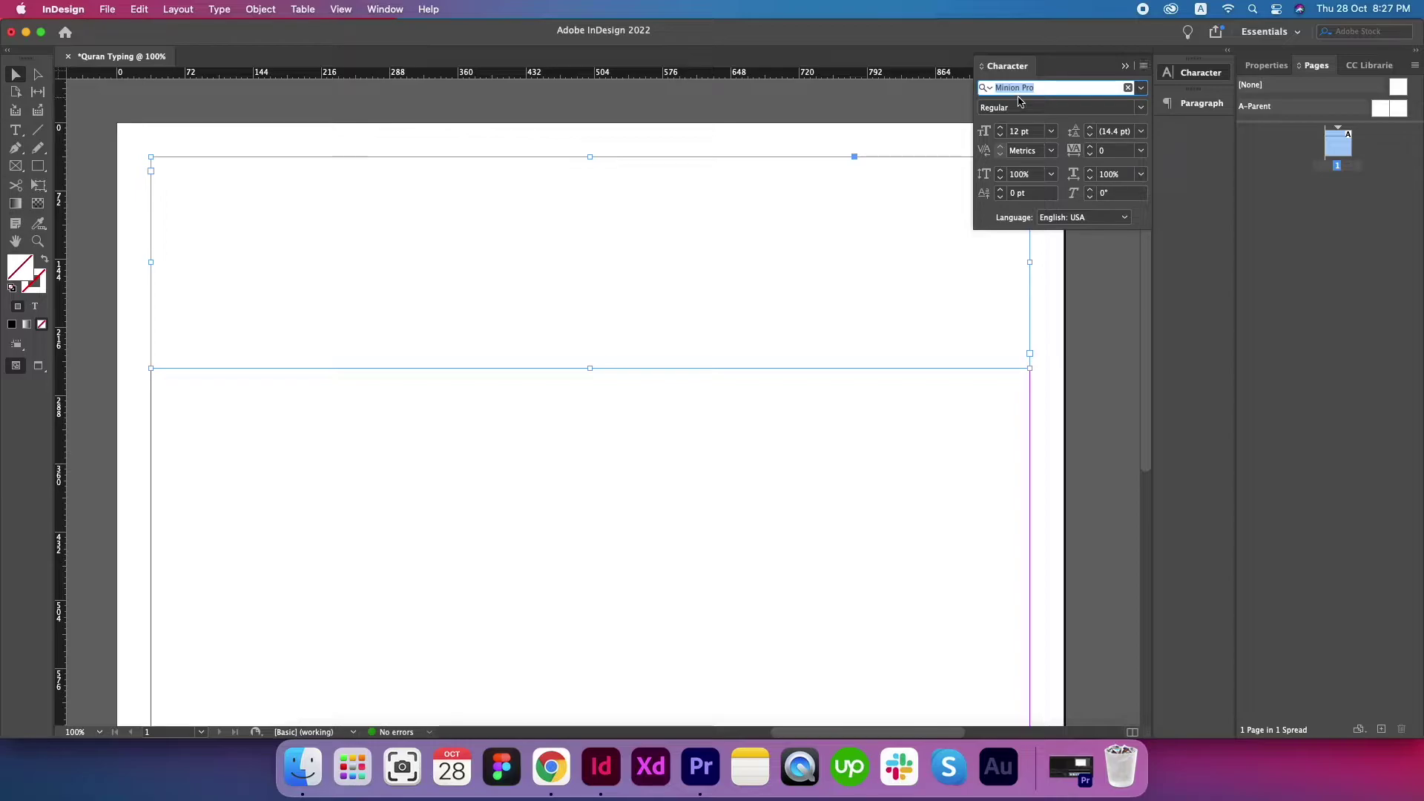
Step: Scroll through the Qur'an font attachments in Chrome, including noorehira and ScheherazadeRegOT
{"action": "left_click", "coordinate": [551, 768]}
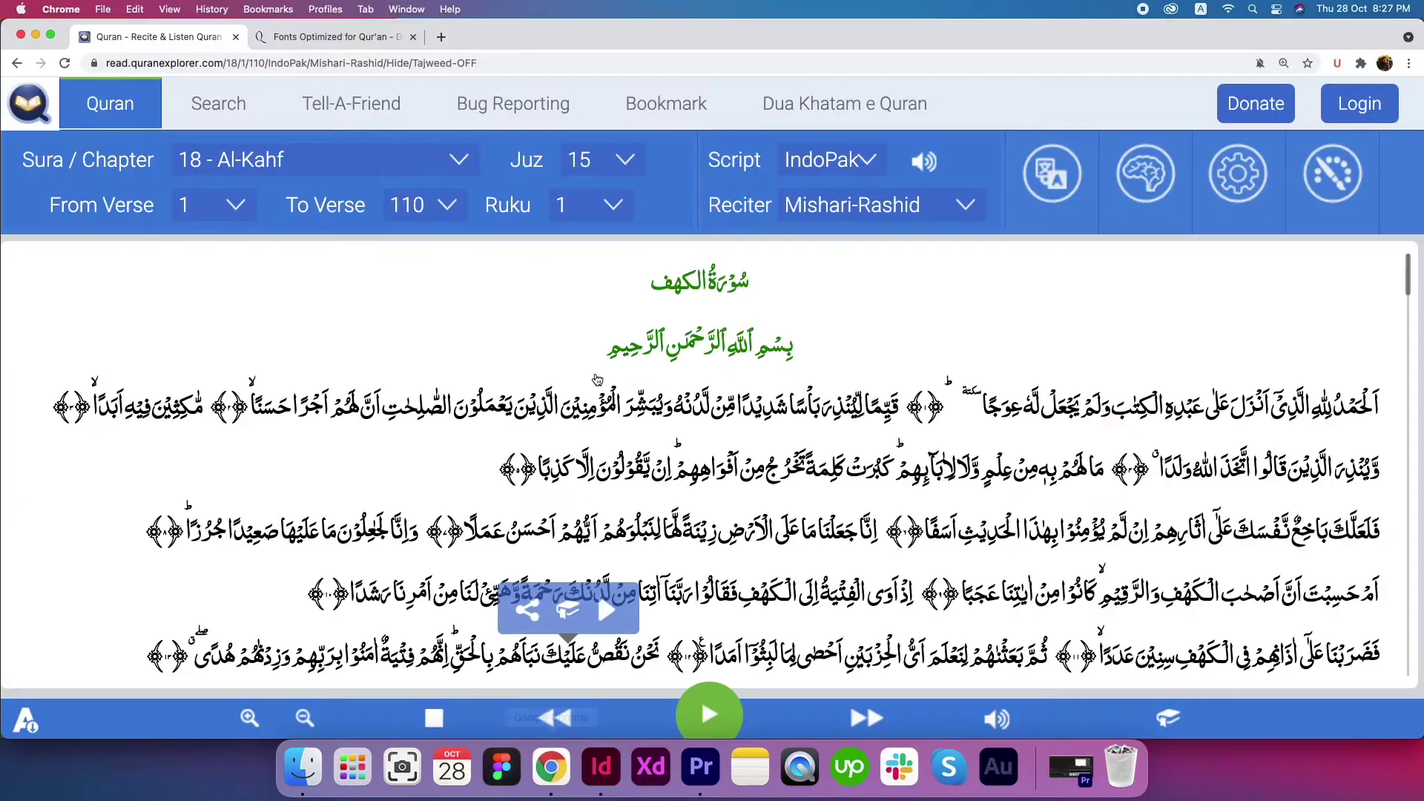
{"action": "left_click", "coordinate": [334, 36]}
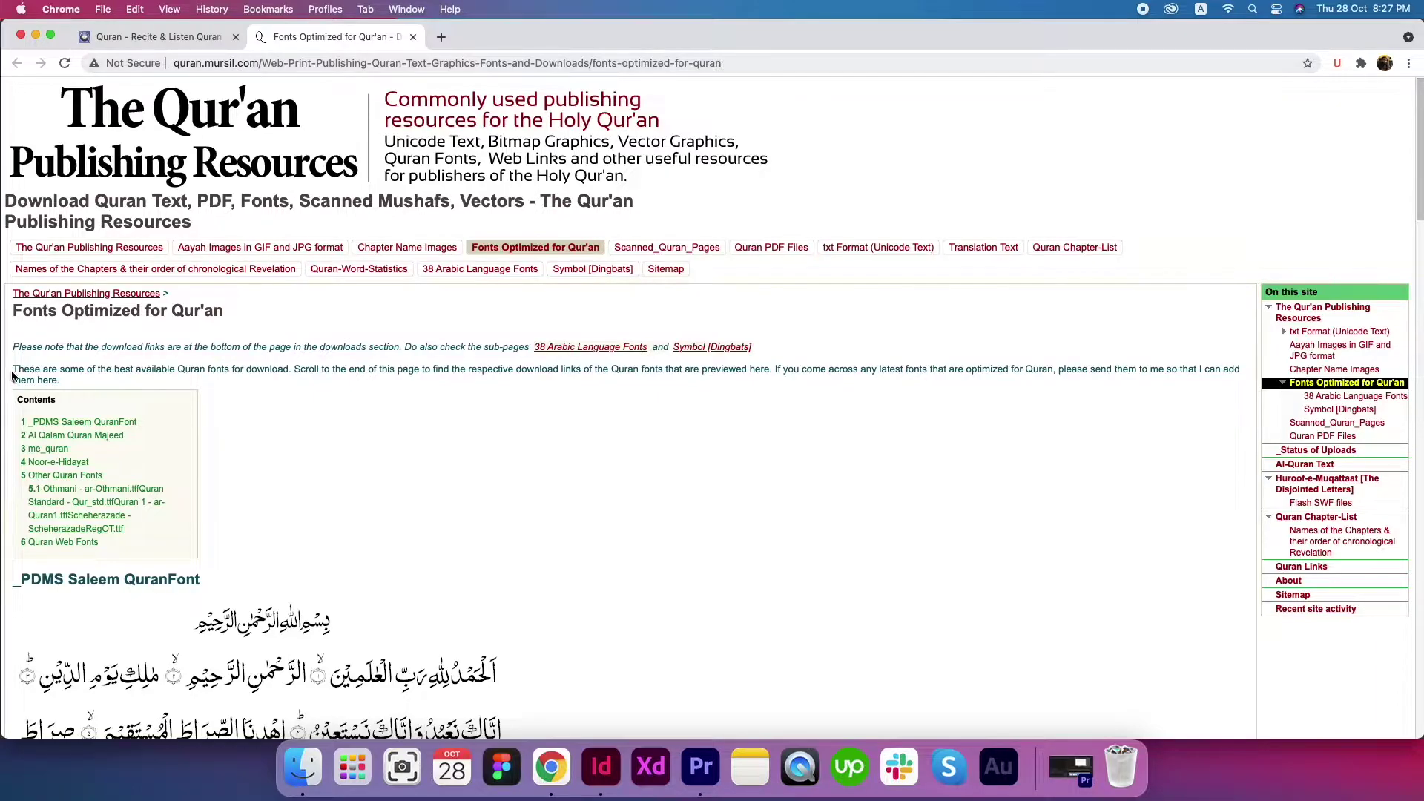
{"action": "scroll", "coordinate": [13, 374], "scroll_direction": "down", "scroll_amount": 20}
{"action": "scroll", "coordinate": [12, 374], "scroll_direction": "up", "scroll_amount": 3}
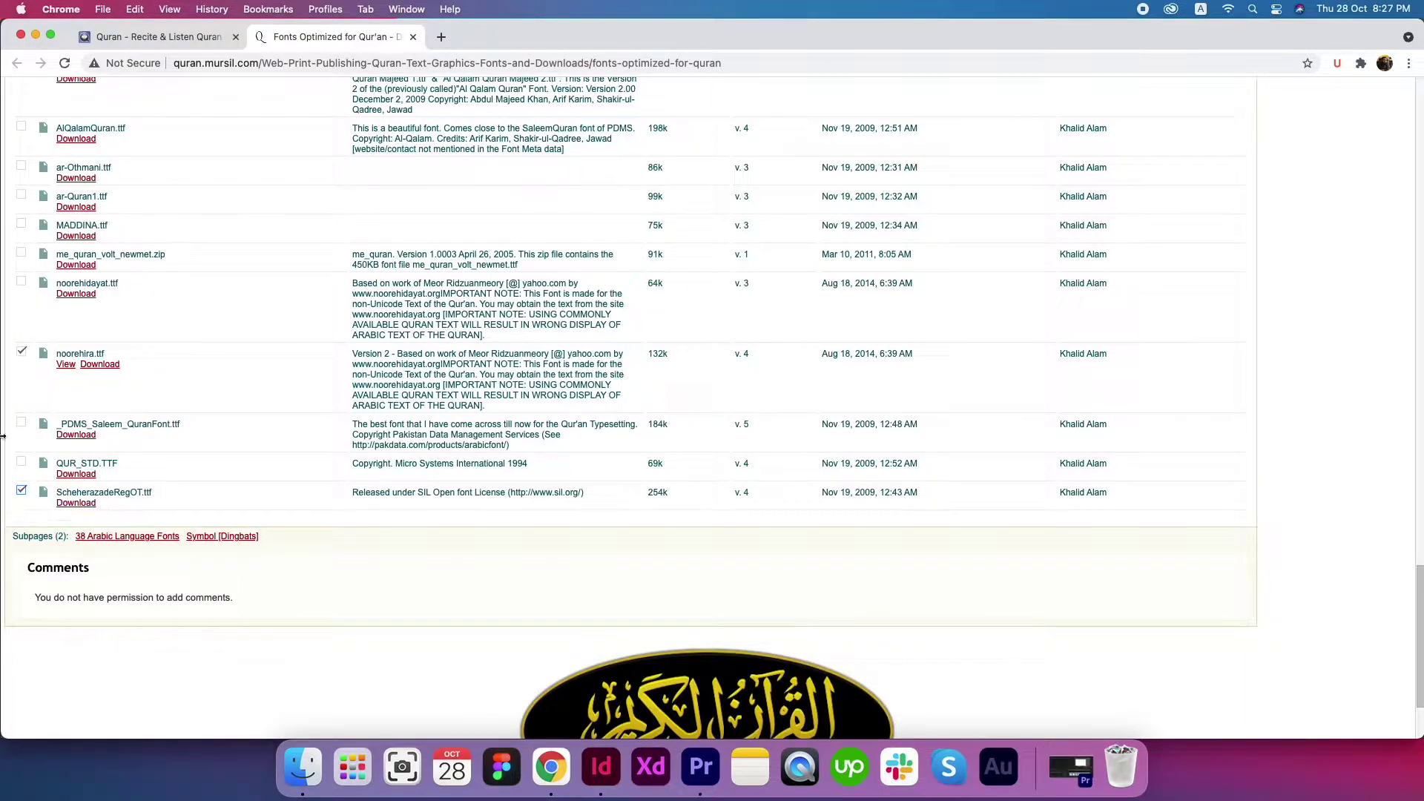
{"action": "scroll", "coordinate": [283, 143], "scroll_direction": "up", "scroll_amount": 2}
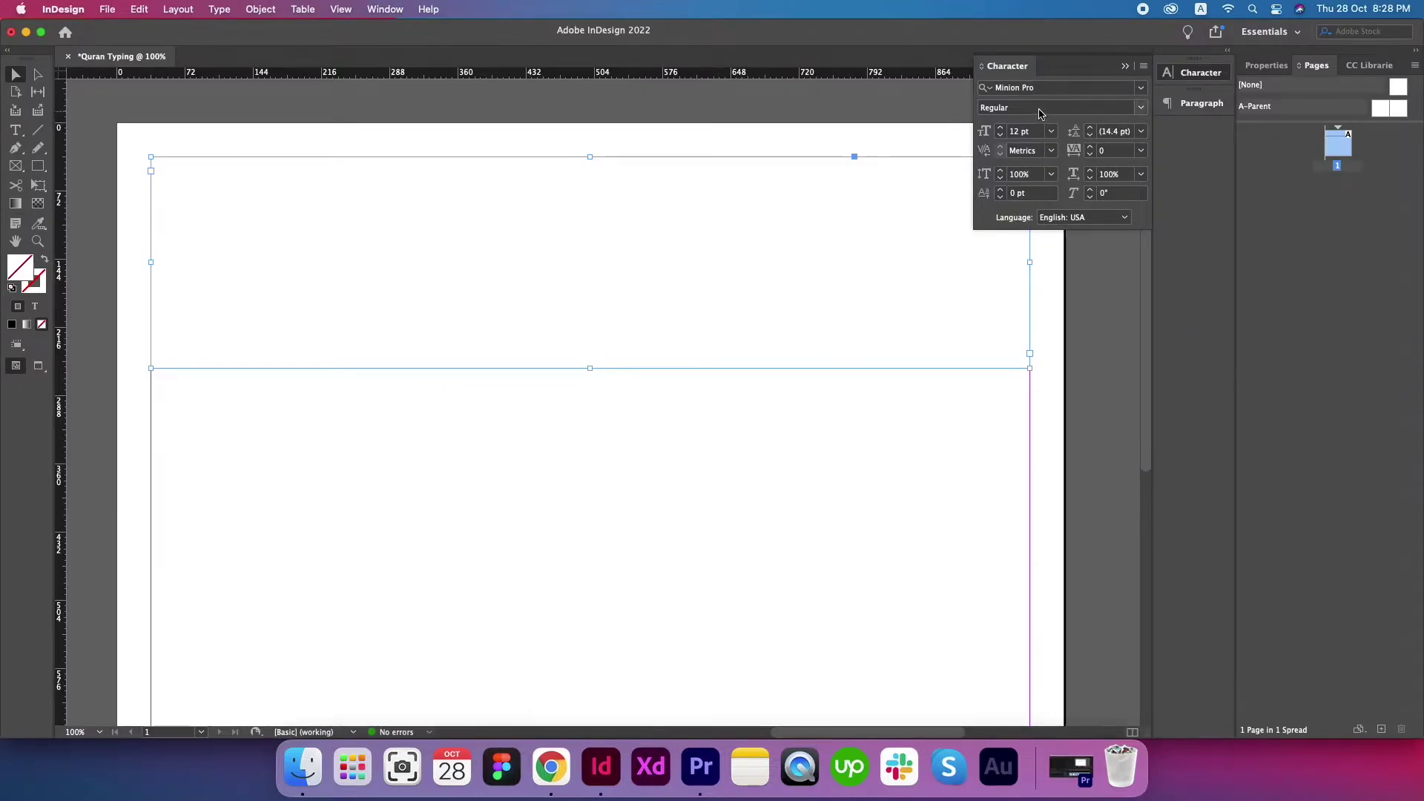
Step: Set the frame's font to noorehira at 36 pt
{"action": "left_click", "coordinate": [1051, 90]}
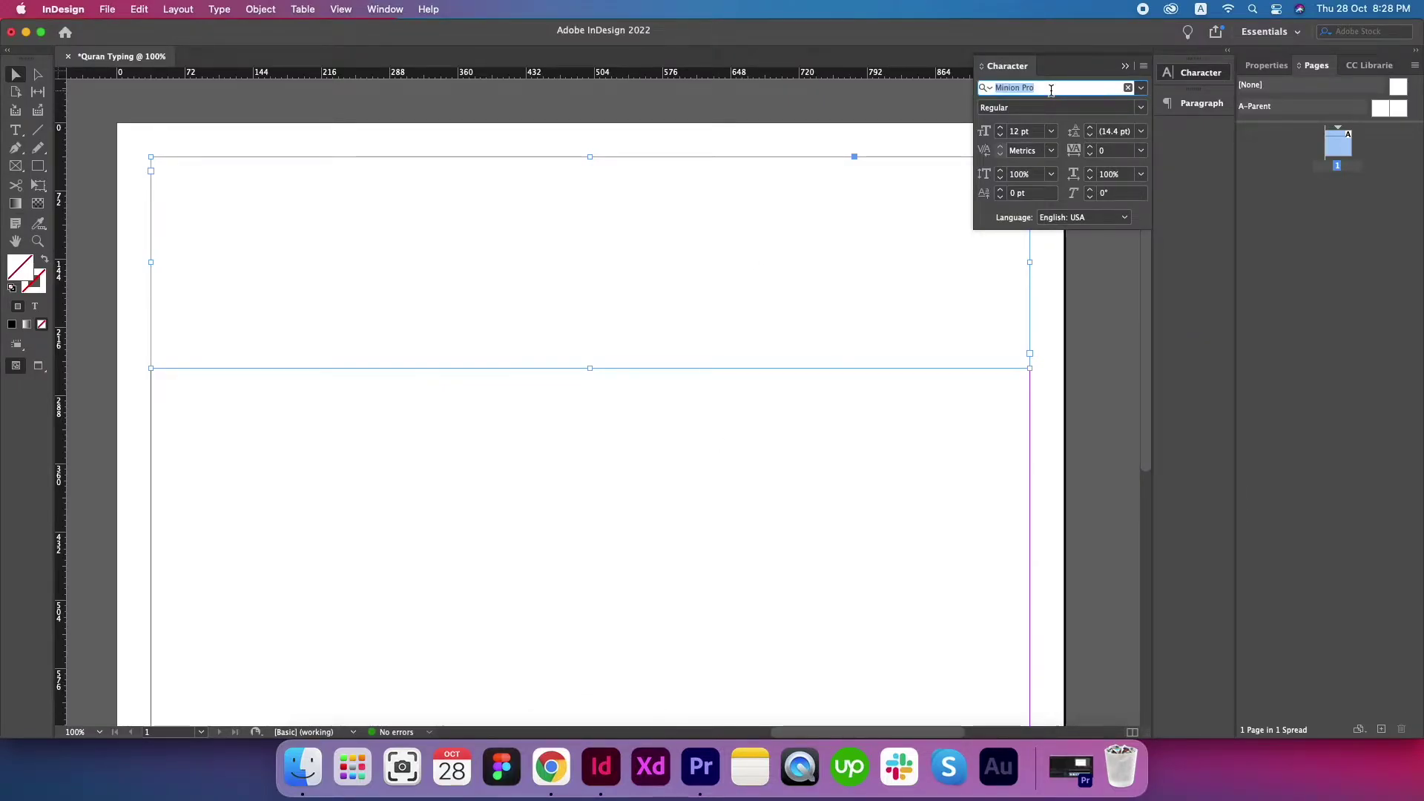
{"action": "type", "text": "noor"}
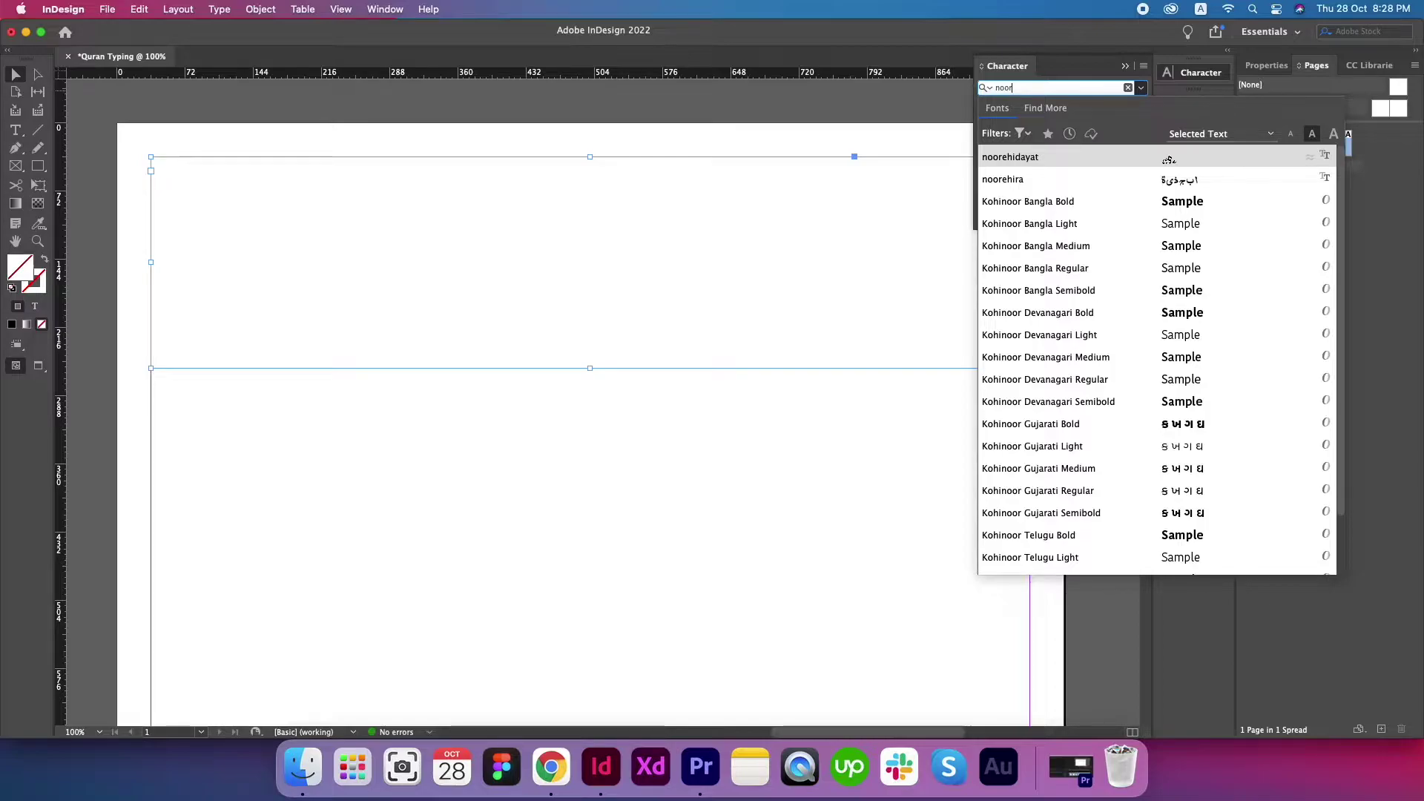
{"action": "left_click", "coordinate": [1020, 186]}
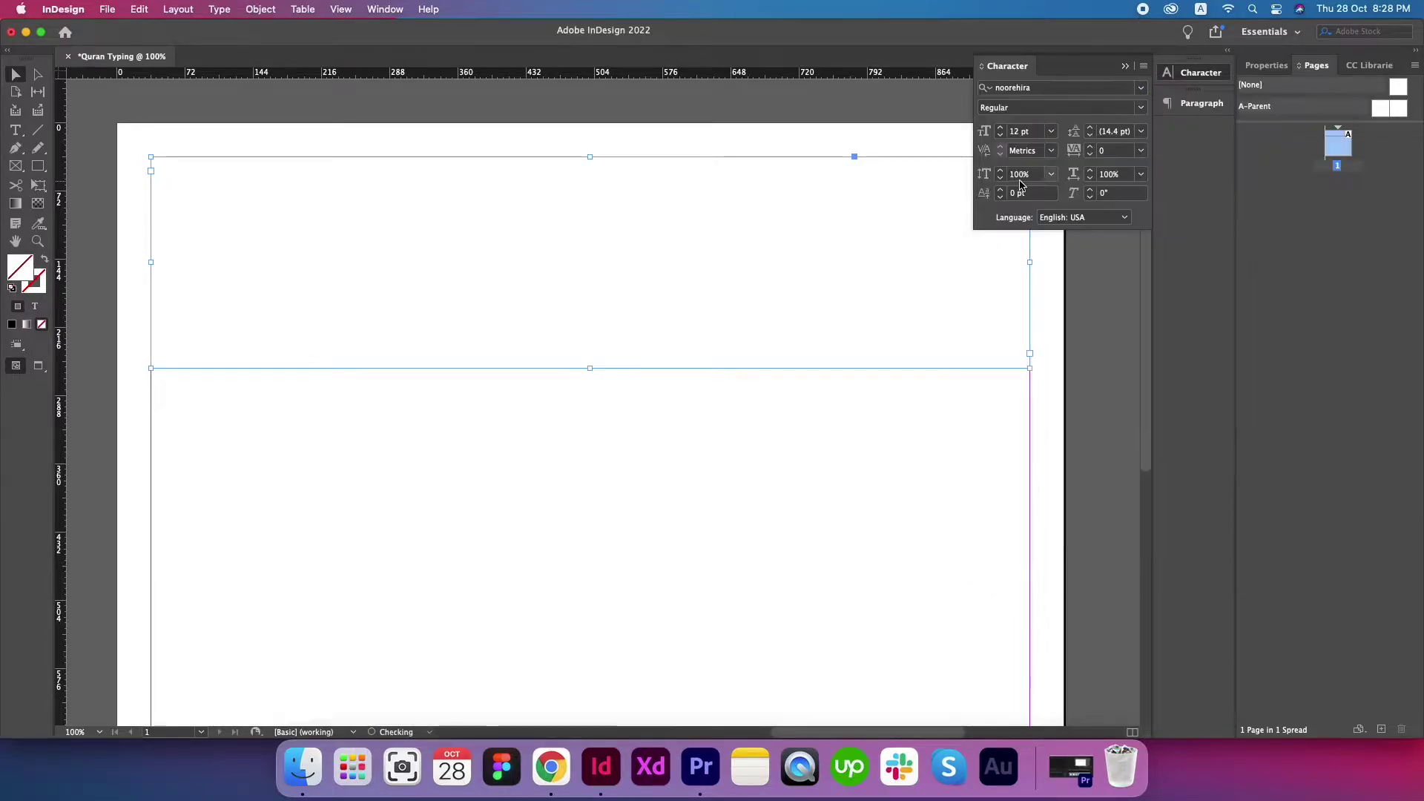
{"action": "left_click", "coordinate": [1006, 134]}
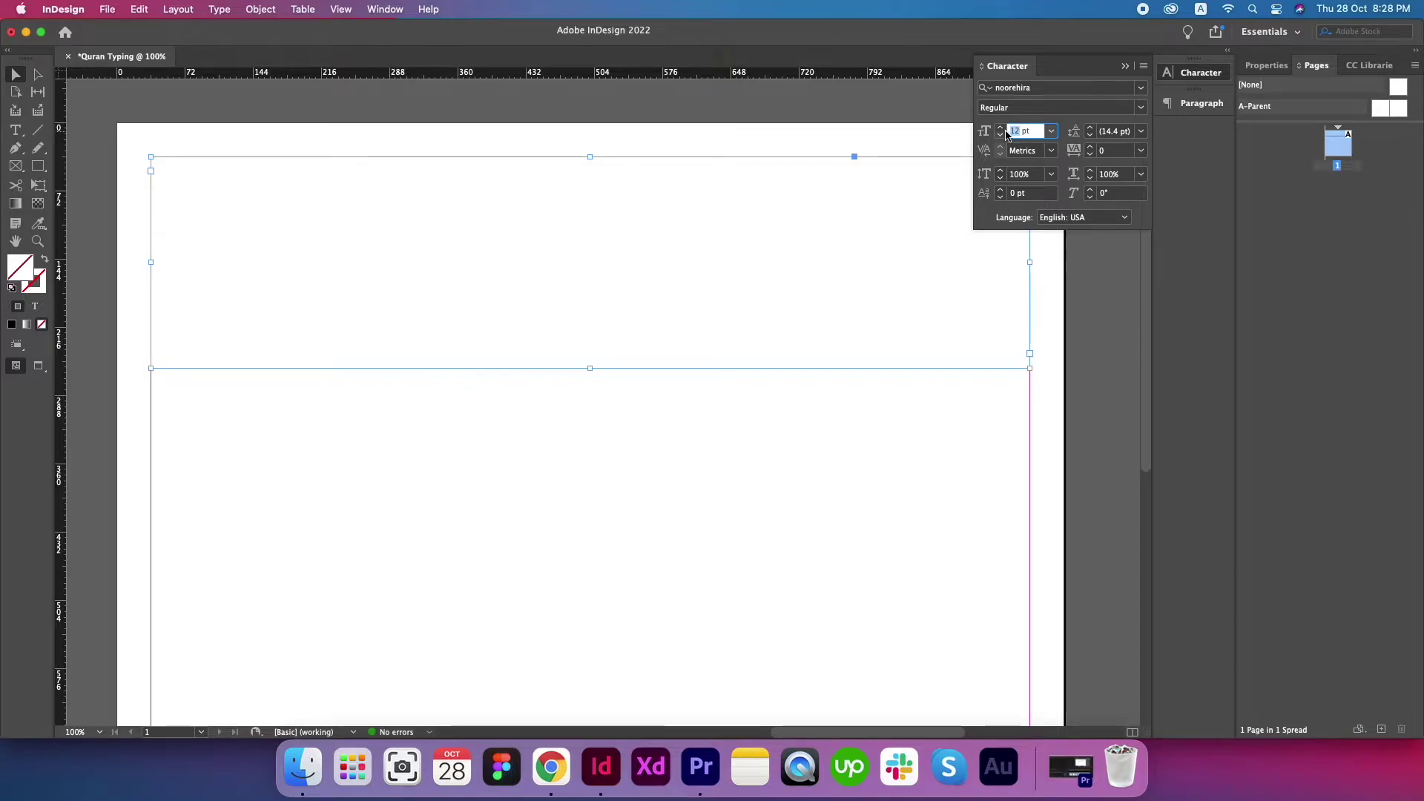
{"action": "type", "text": "36"}
{"action": "key", "text": "Return"}
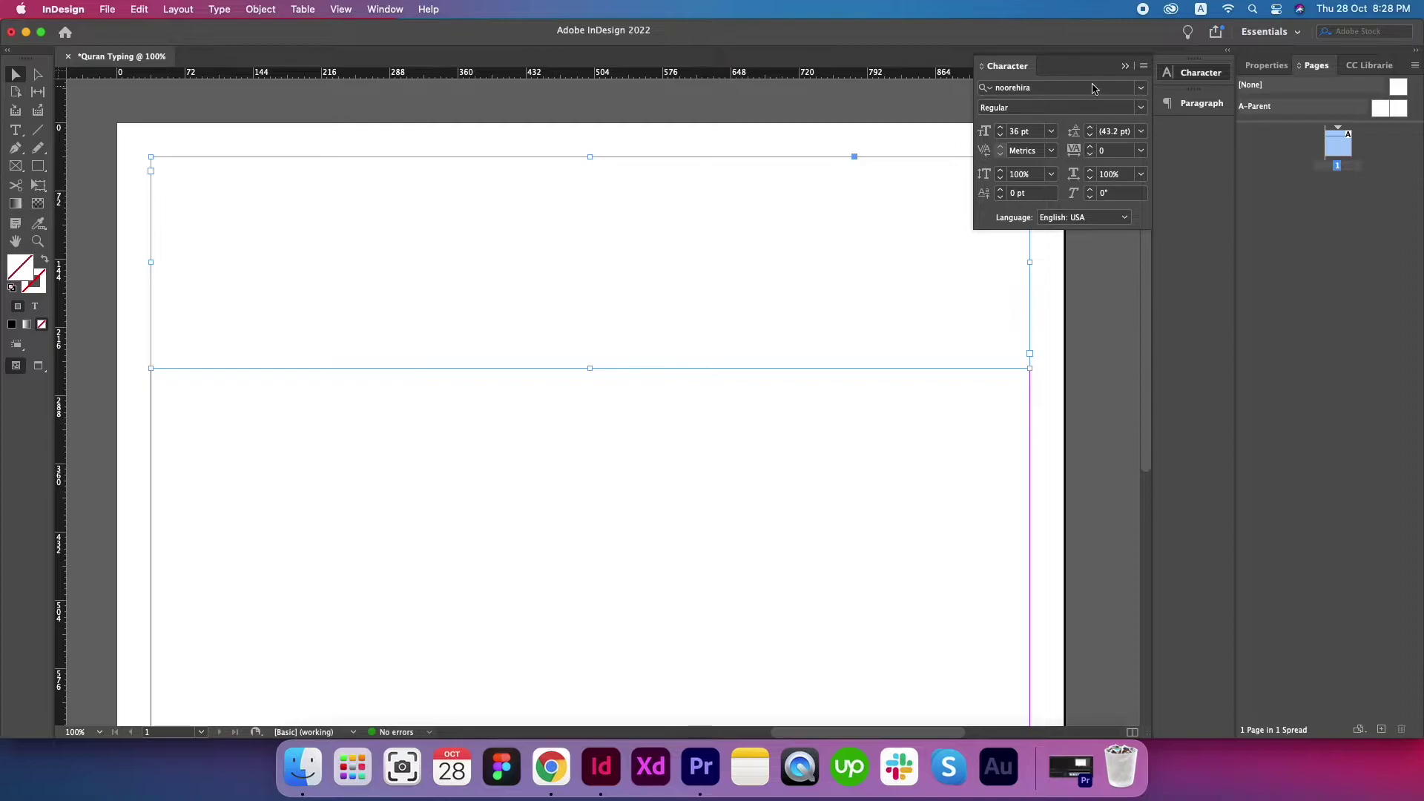
Step: Right-align the paragraph and place the text cursor in the empty frame
{"action": "left_click_drag", "start_coordinate": [1099, 65], "coordinate": [1194, 102]}
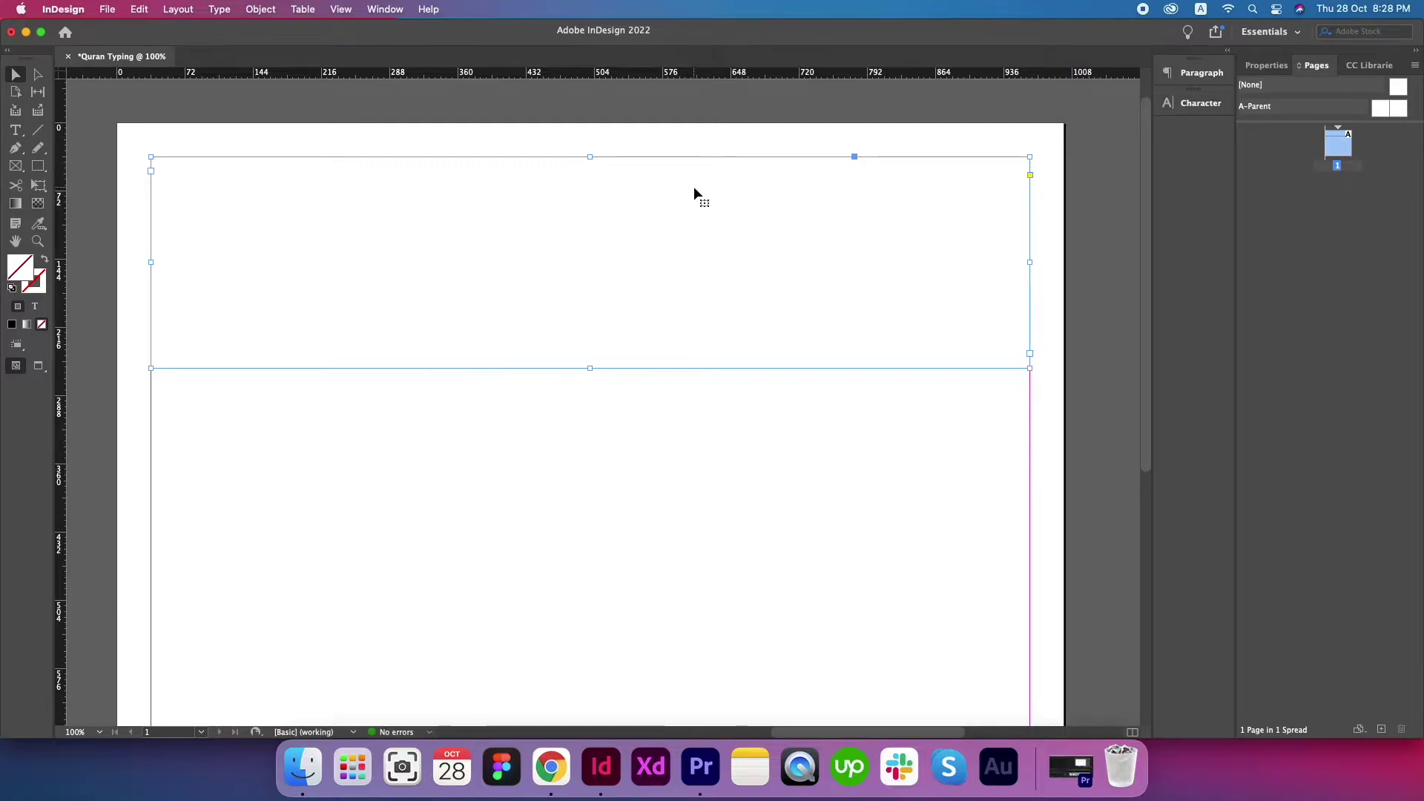
{"action": "left_click", "coordinate": [1201, 73]}
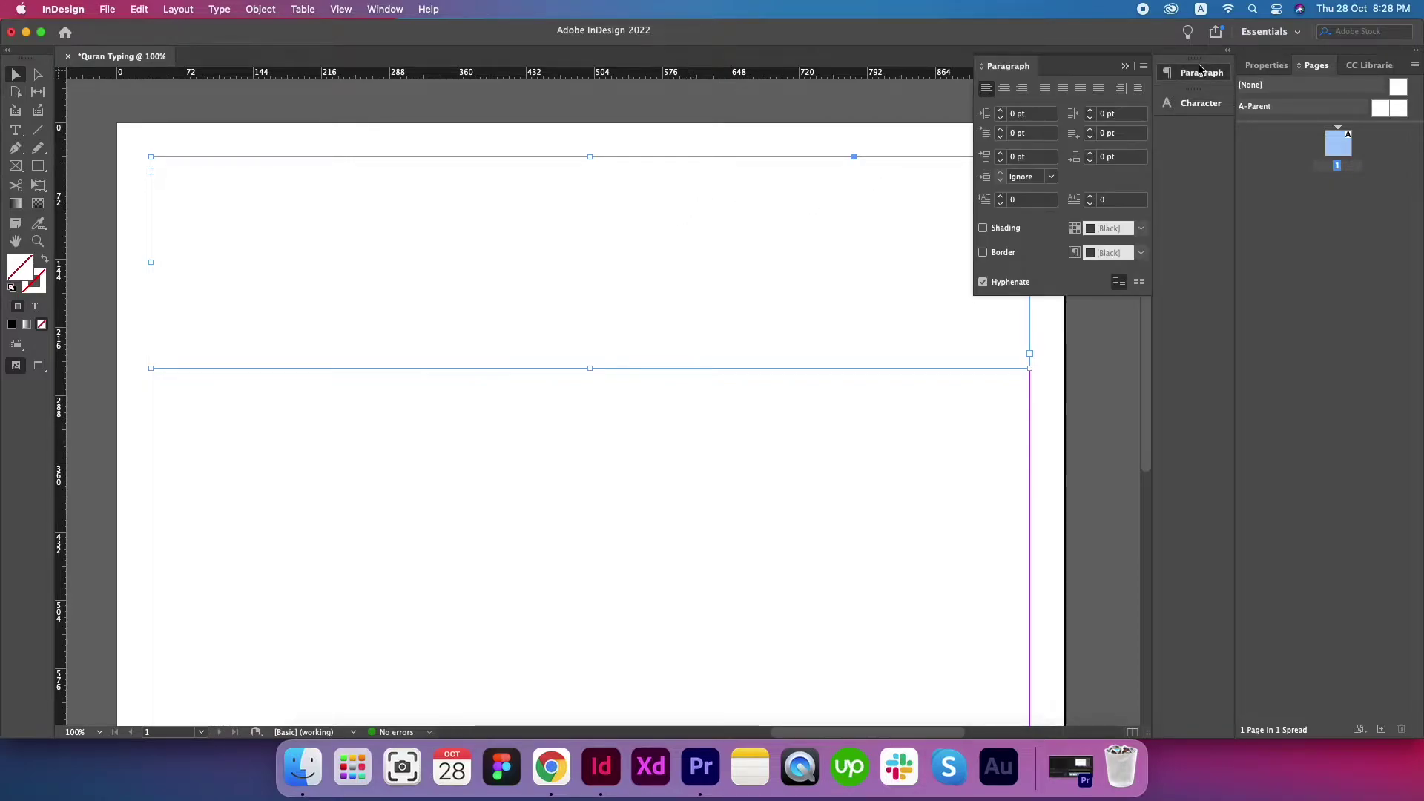
{"action": "left_click", "coordinate": [1021, 94]}
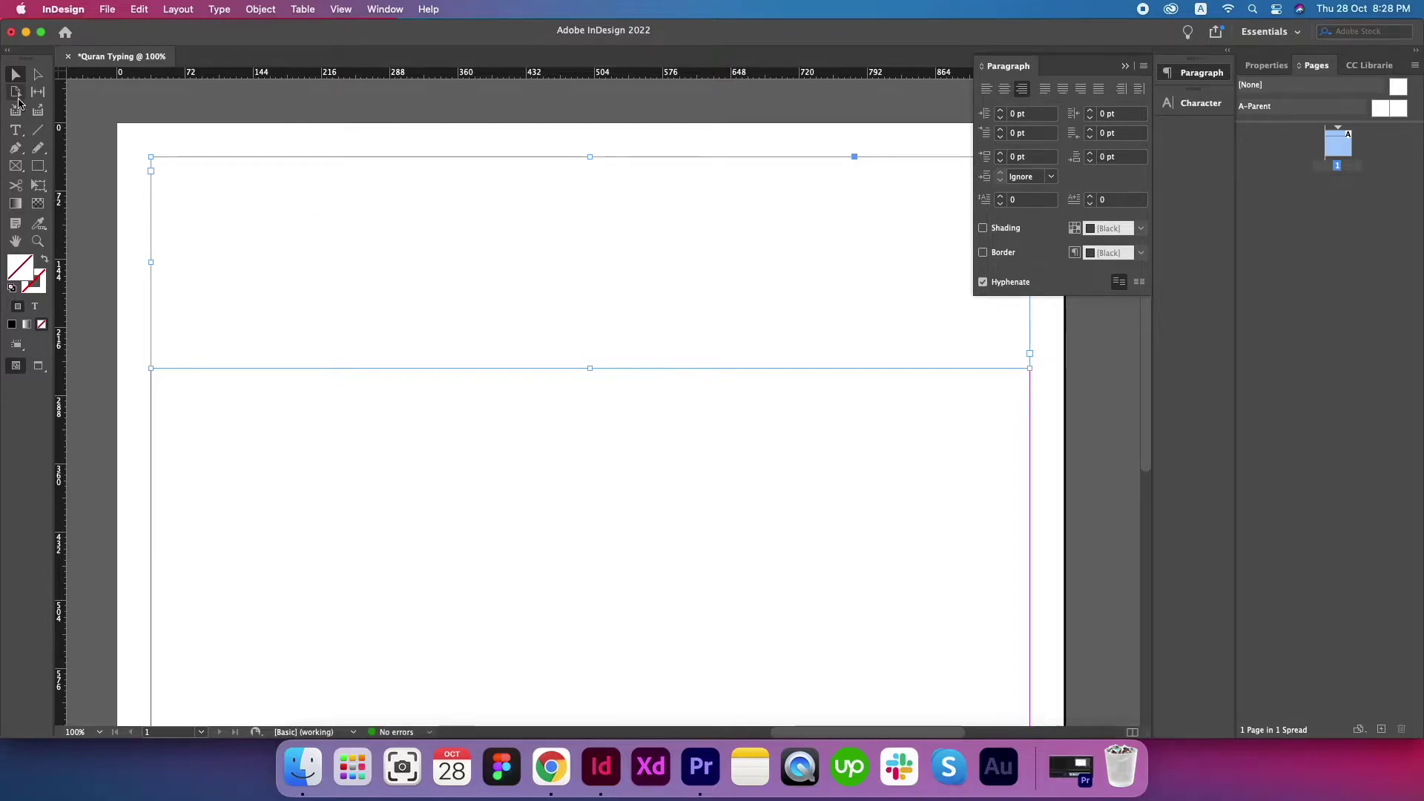
{"action": "left_click", "coordinate": [15, 130]}
{"action": "left_click", "coordinate": [639, 188]}
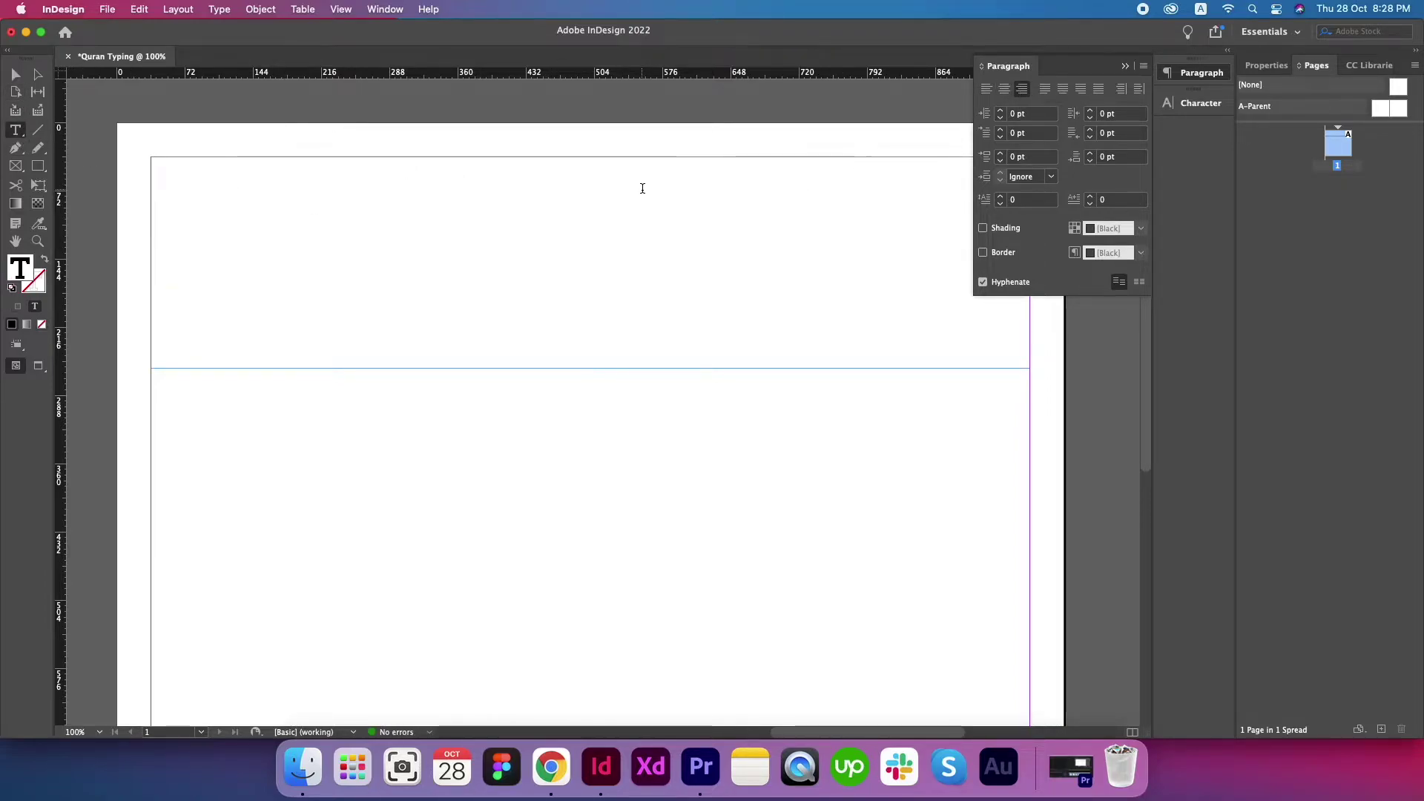
{"action": "left_click", "coordinate": [1125, 67]}
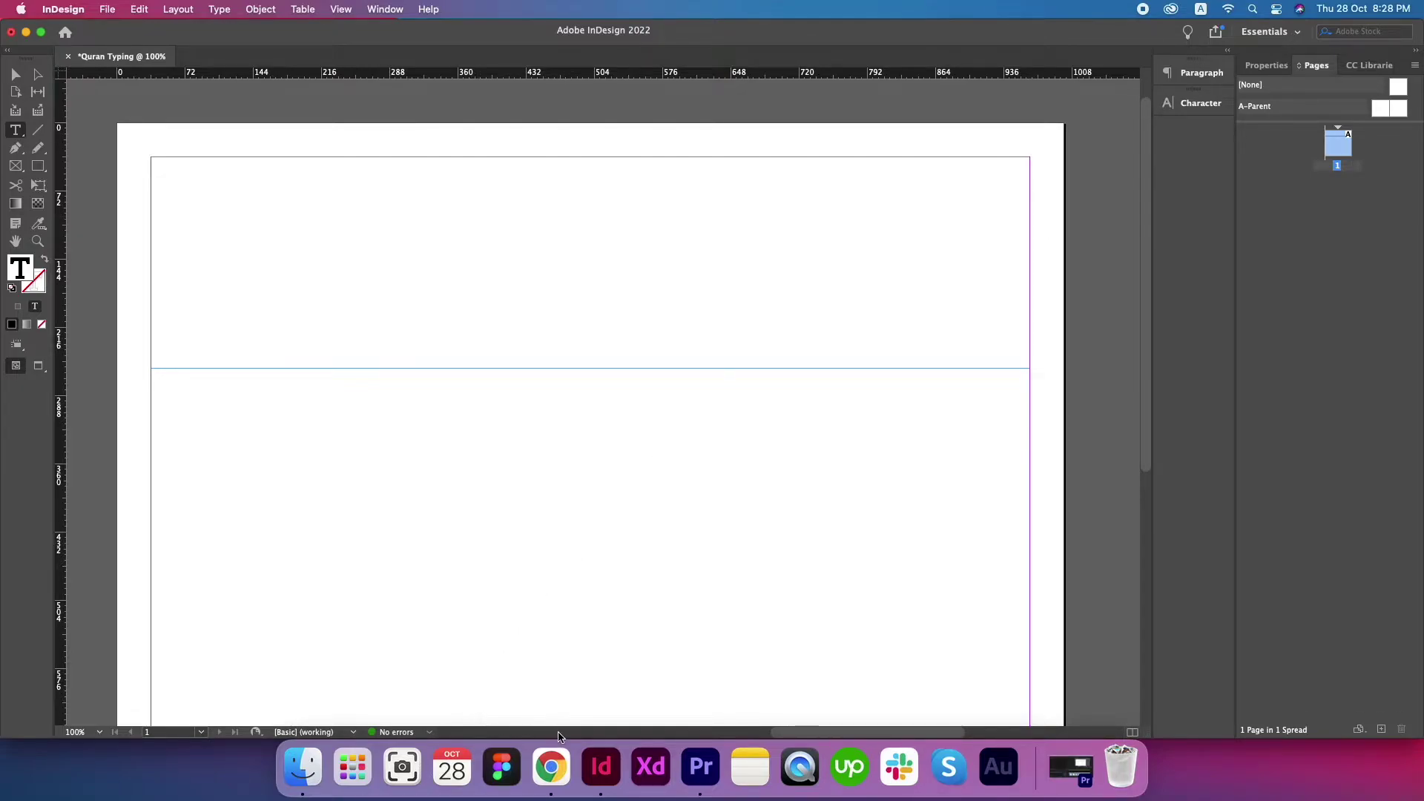
Step: Select and copy the opening Al-Kahf verse on Quran Explorer, then return to InDesign
{"action": "left_click", "coordinate": [558, 760]}
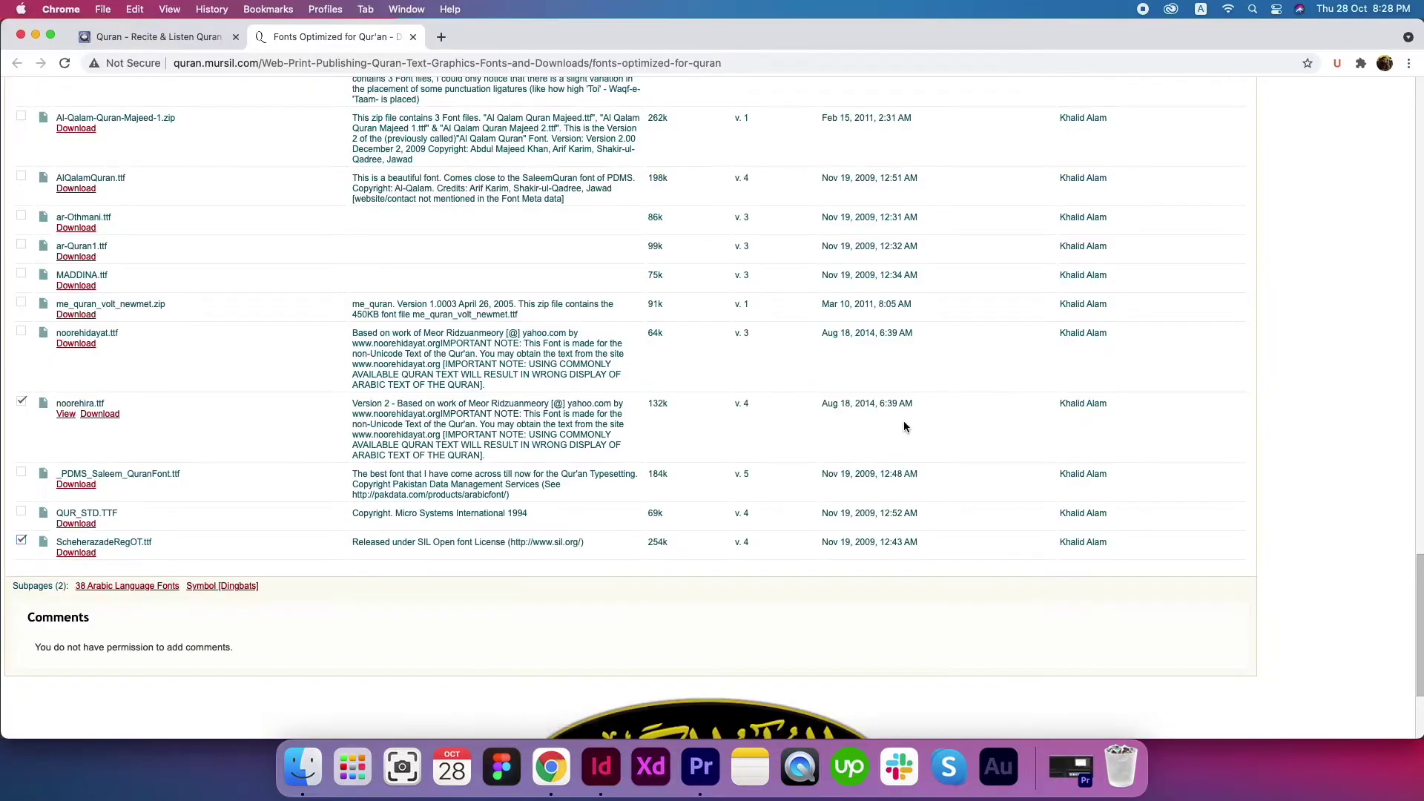
{"action": "left_click", "coordinate": [169, 37]}
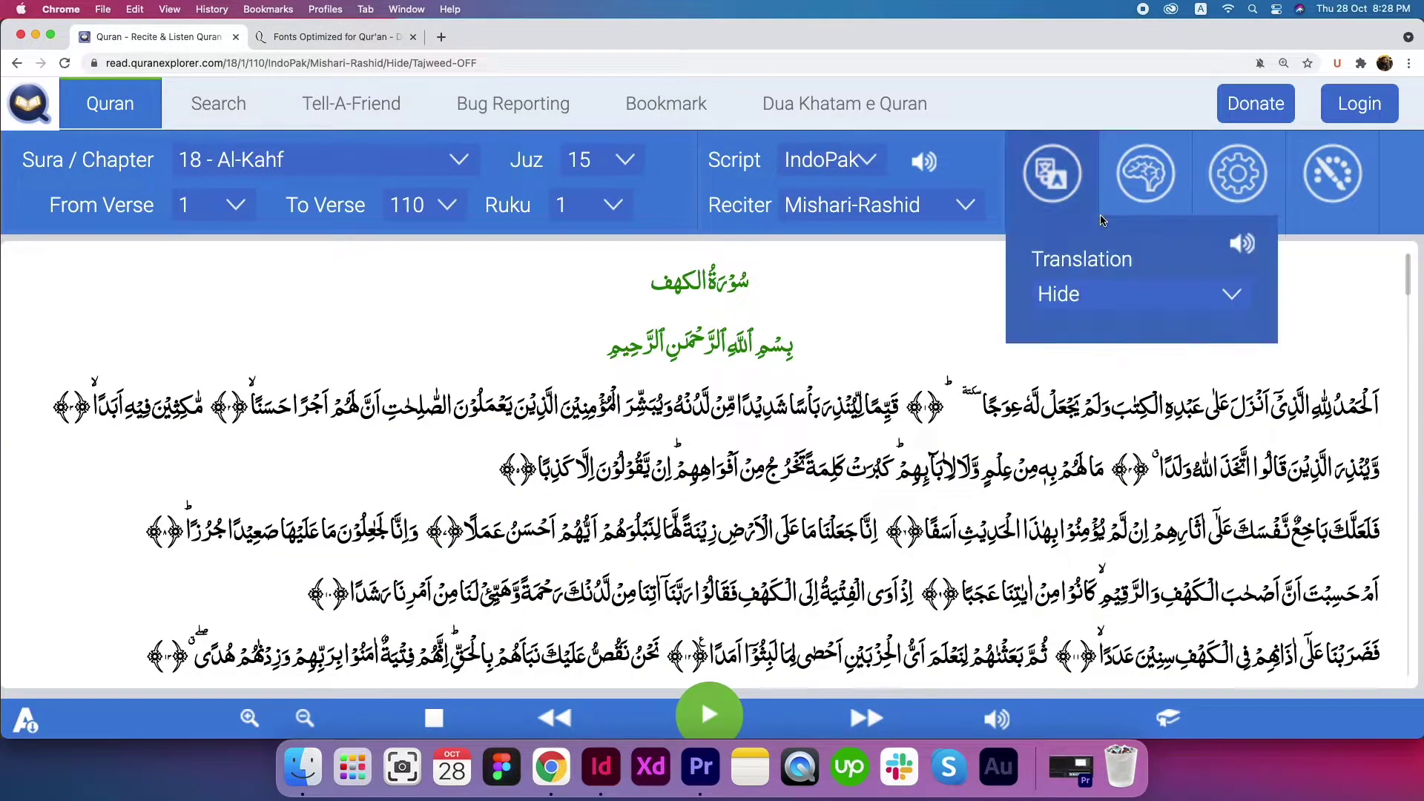
{"action": "scroll", "coordinate": [1376, 320], "scroll_direction": "down", "scroll_amount": 2}
{"action": "scroll", "coordinate": [1376, 320], "scroll_direction": "up", "scroll_amount": 5}
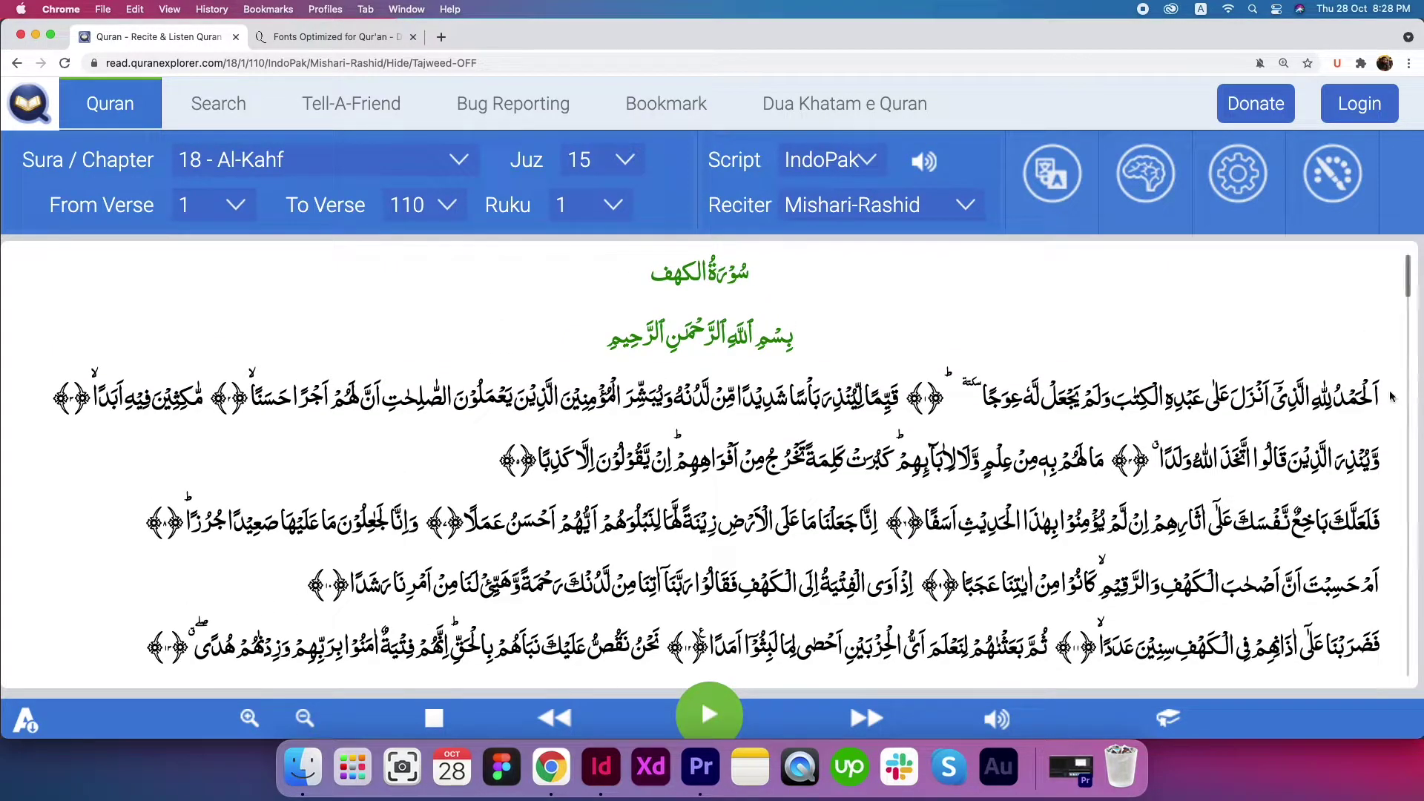
{"action": "left_click_drag", "start_coordinate": [1381, 395], "coordinate": [983, 404]}
{"action": "key", "text": "super+c"}
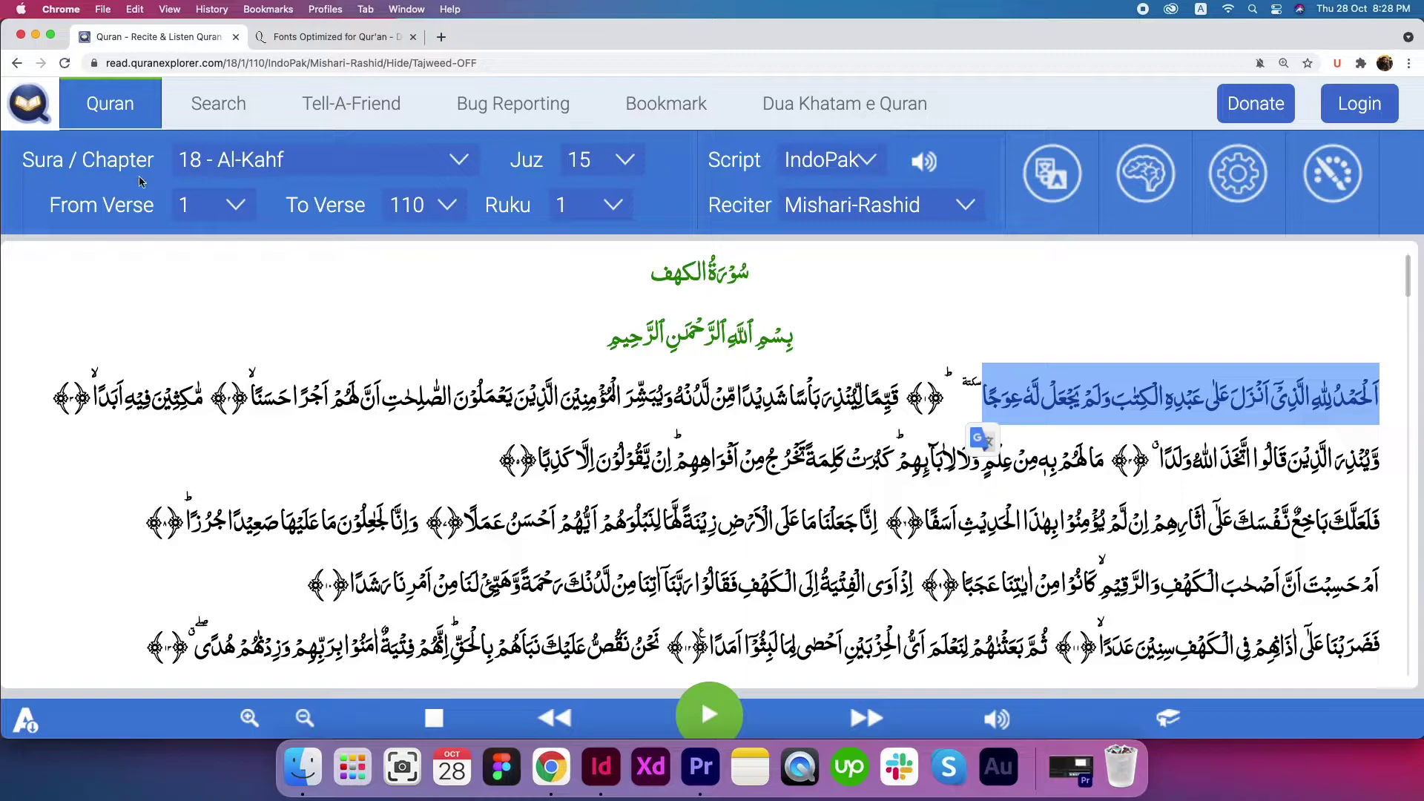
{"action": "mouse_move", "coordinate": [1201, 371]}
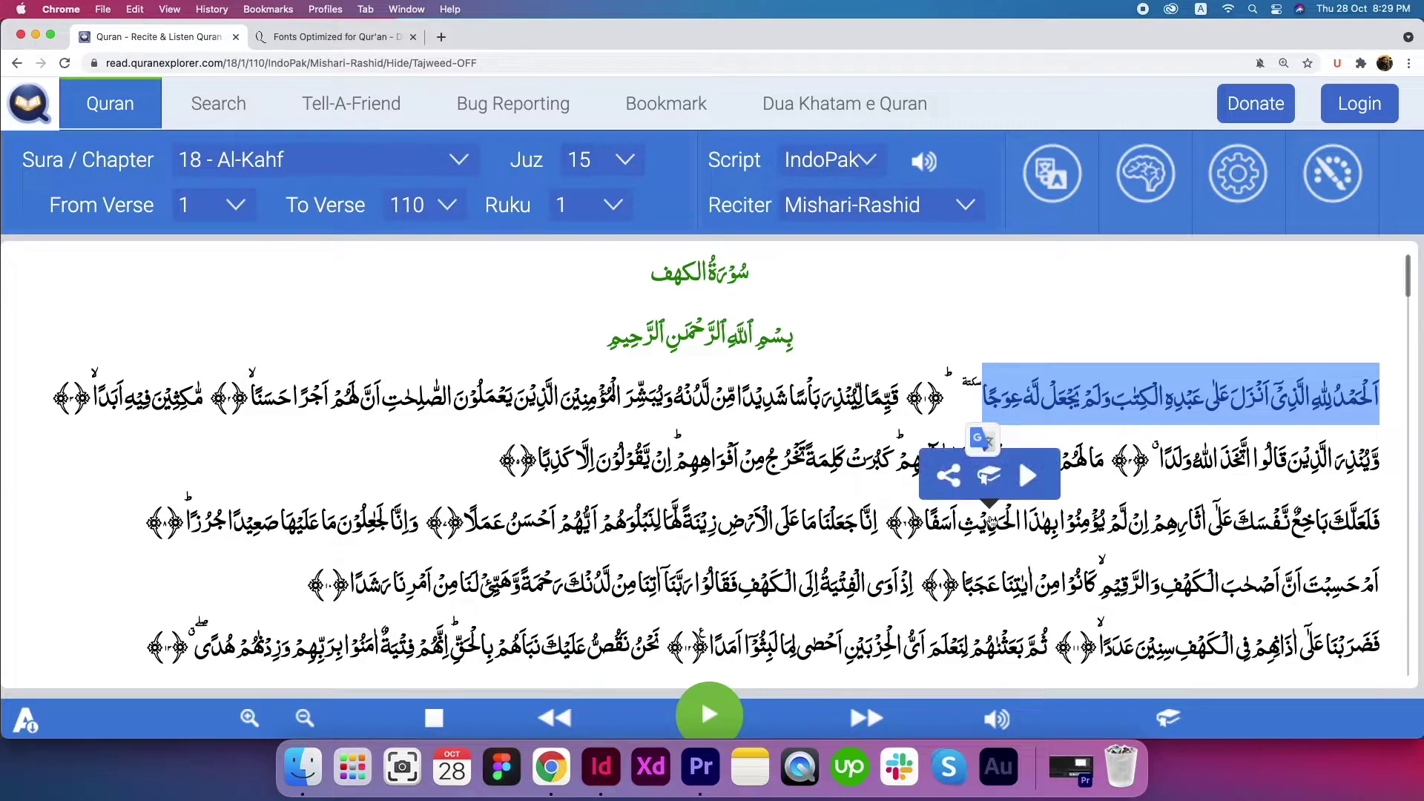
{"action": "left_click", "coordinate": [600, 768]}
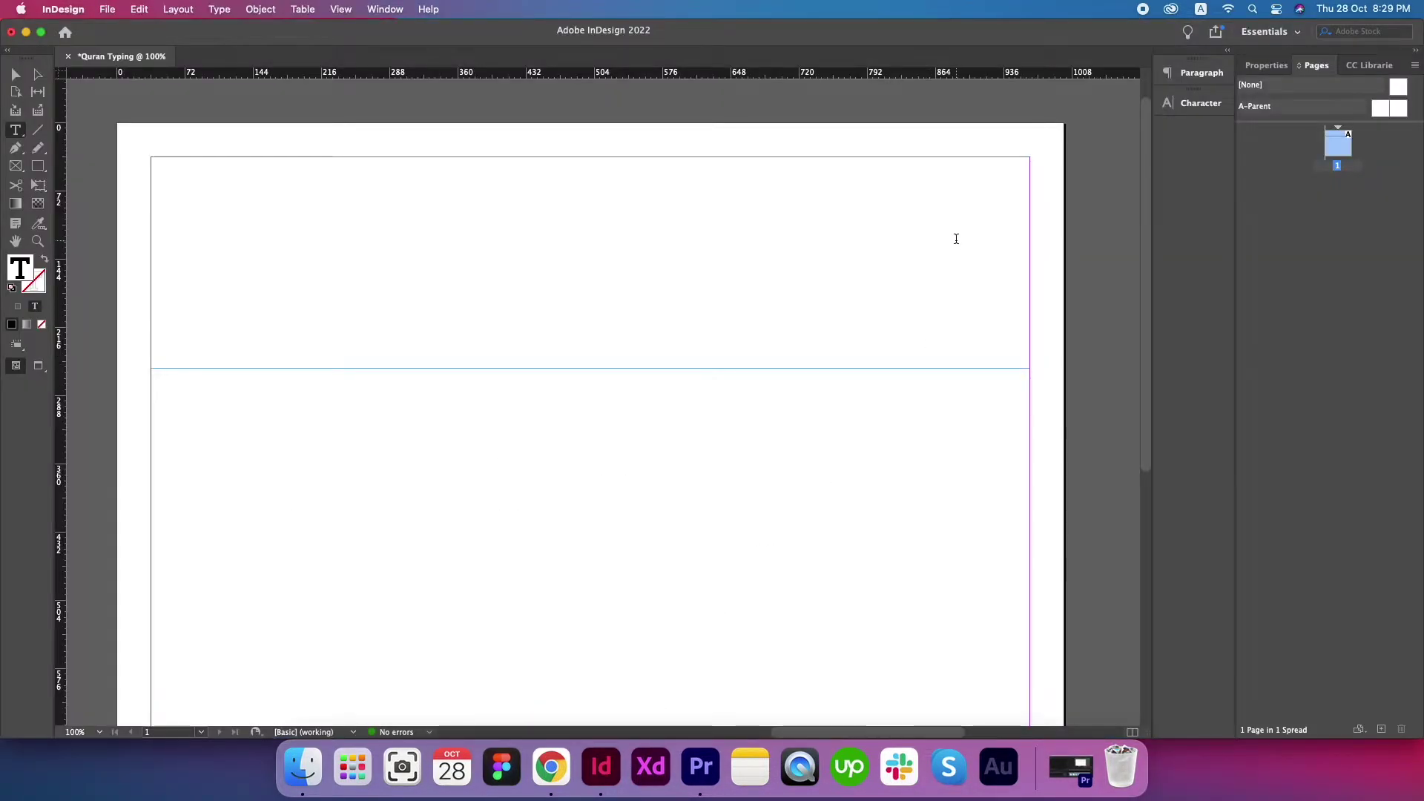
Step: Paste the copied Al-Kahf verse into the top frame, then switch back to Chrome
{"action": "left_click", "coordinate": [956, 237]}
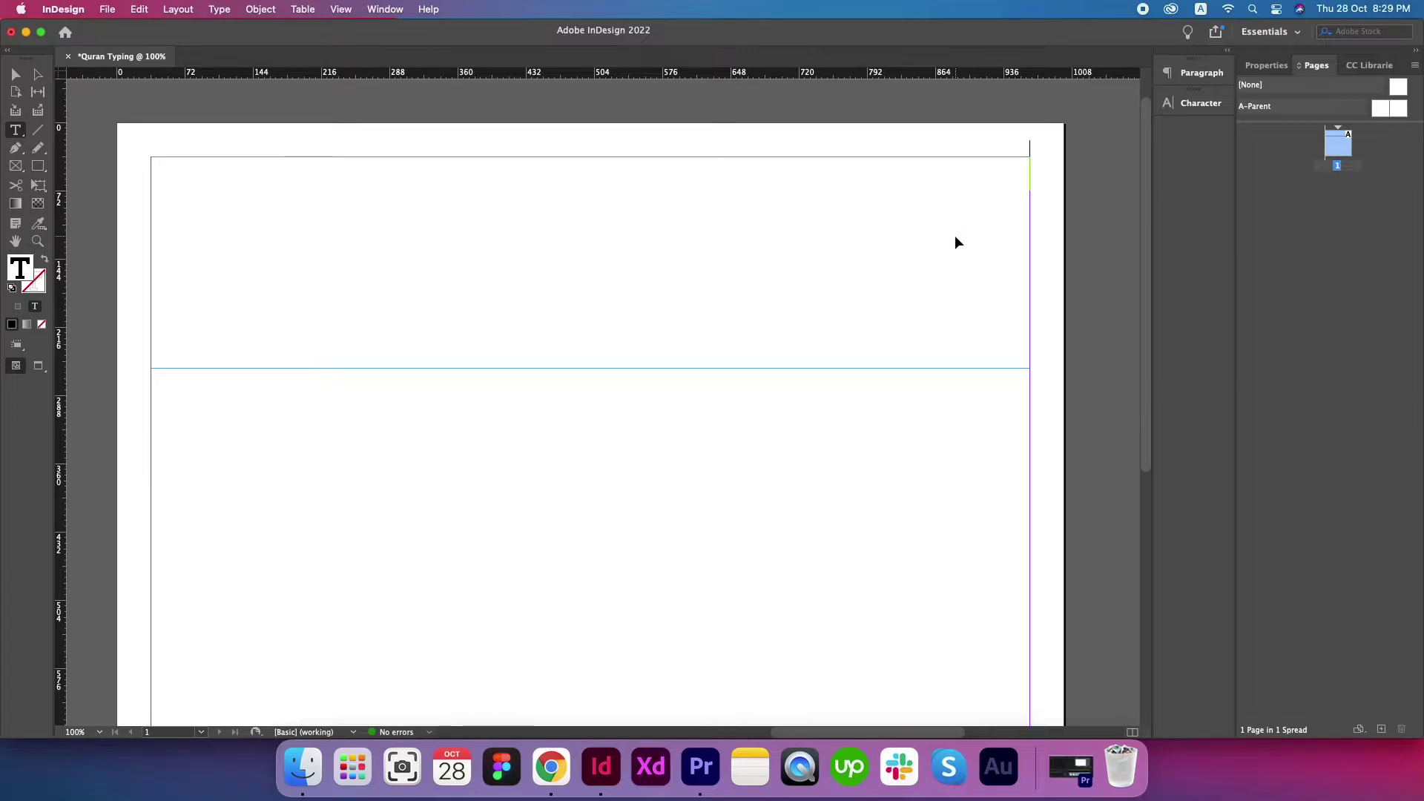
{"action": "key", "text": "super+v"}
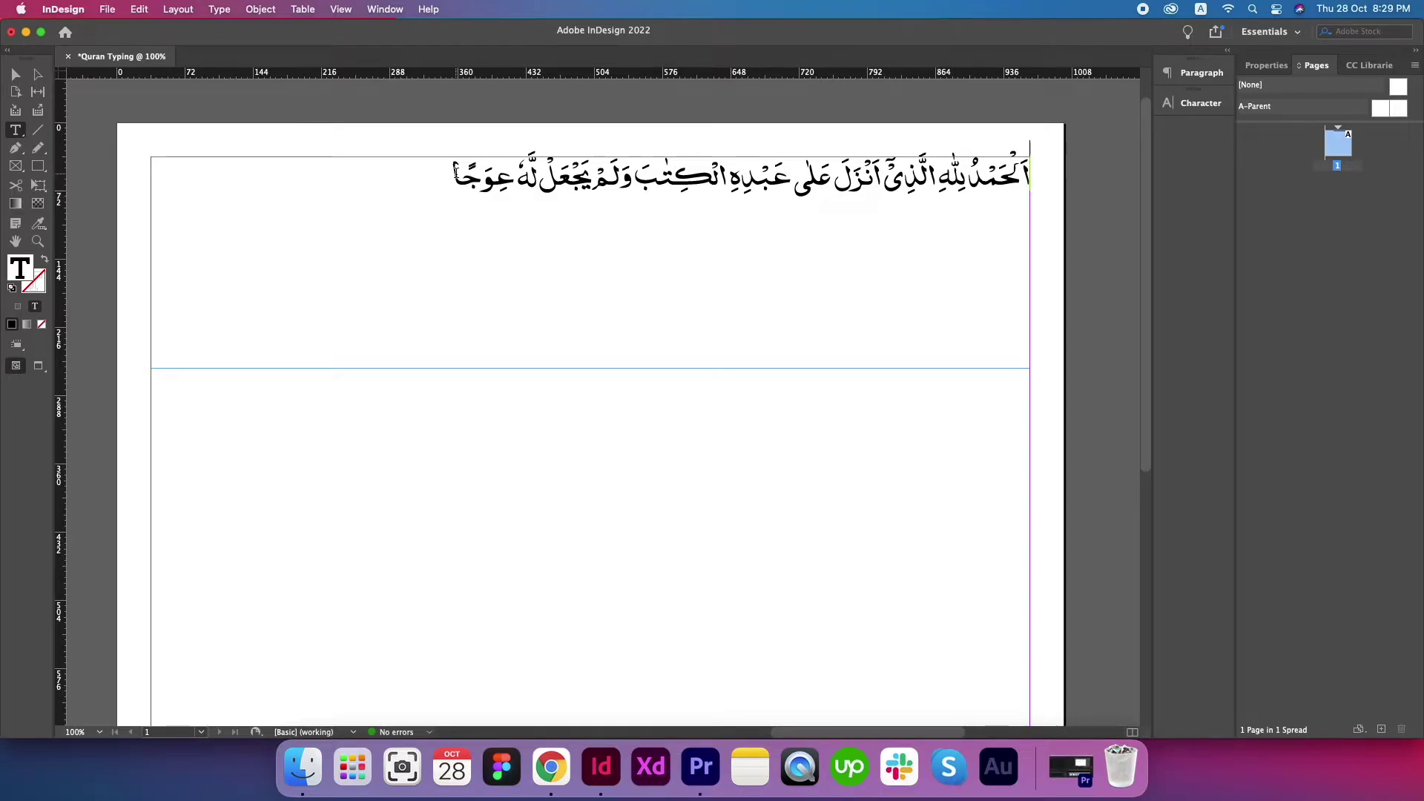
{"action": "key", "text": "Escape"}
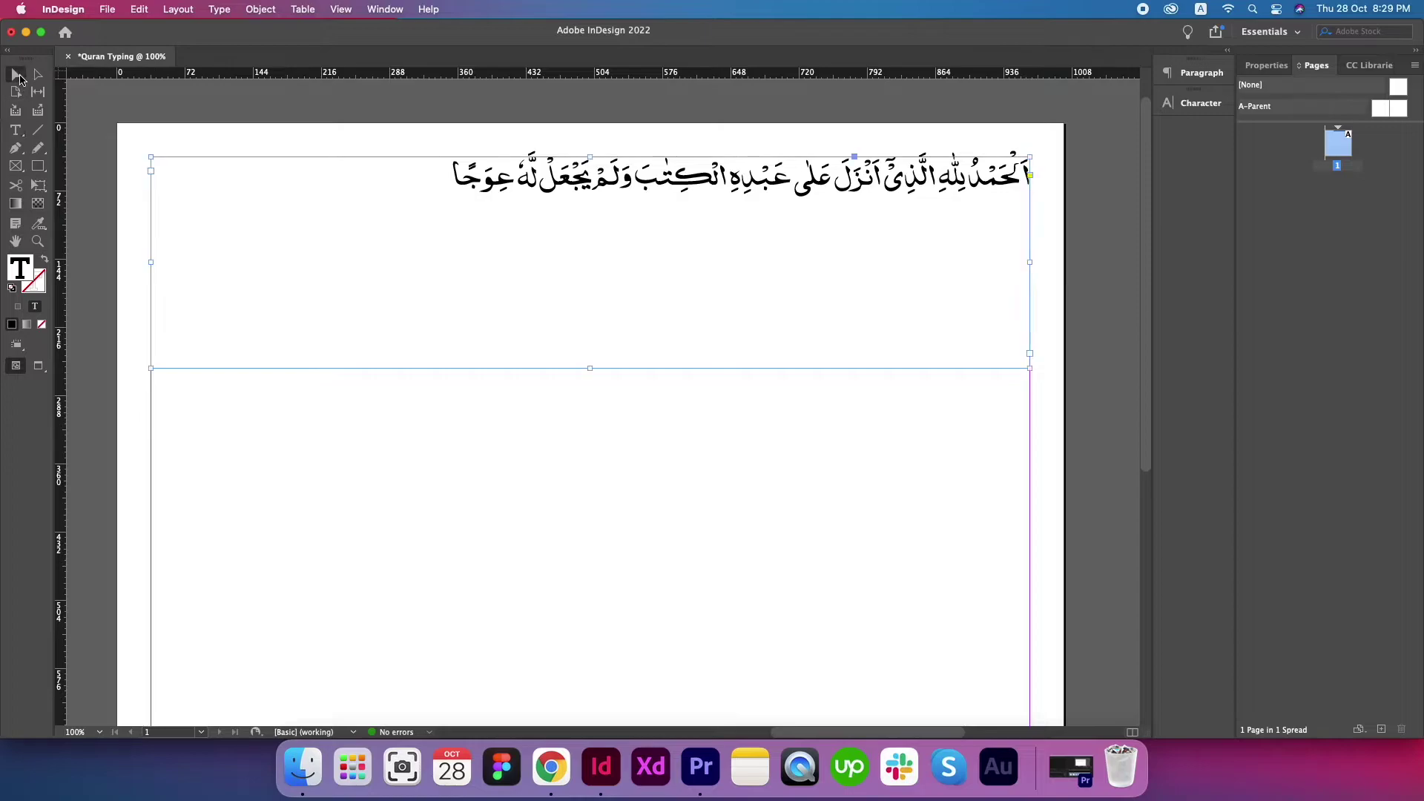
{"action": "left_click", "coordinate": [16, 130]}
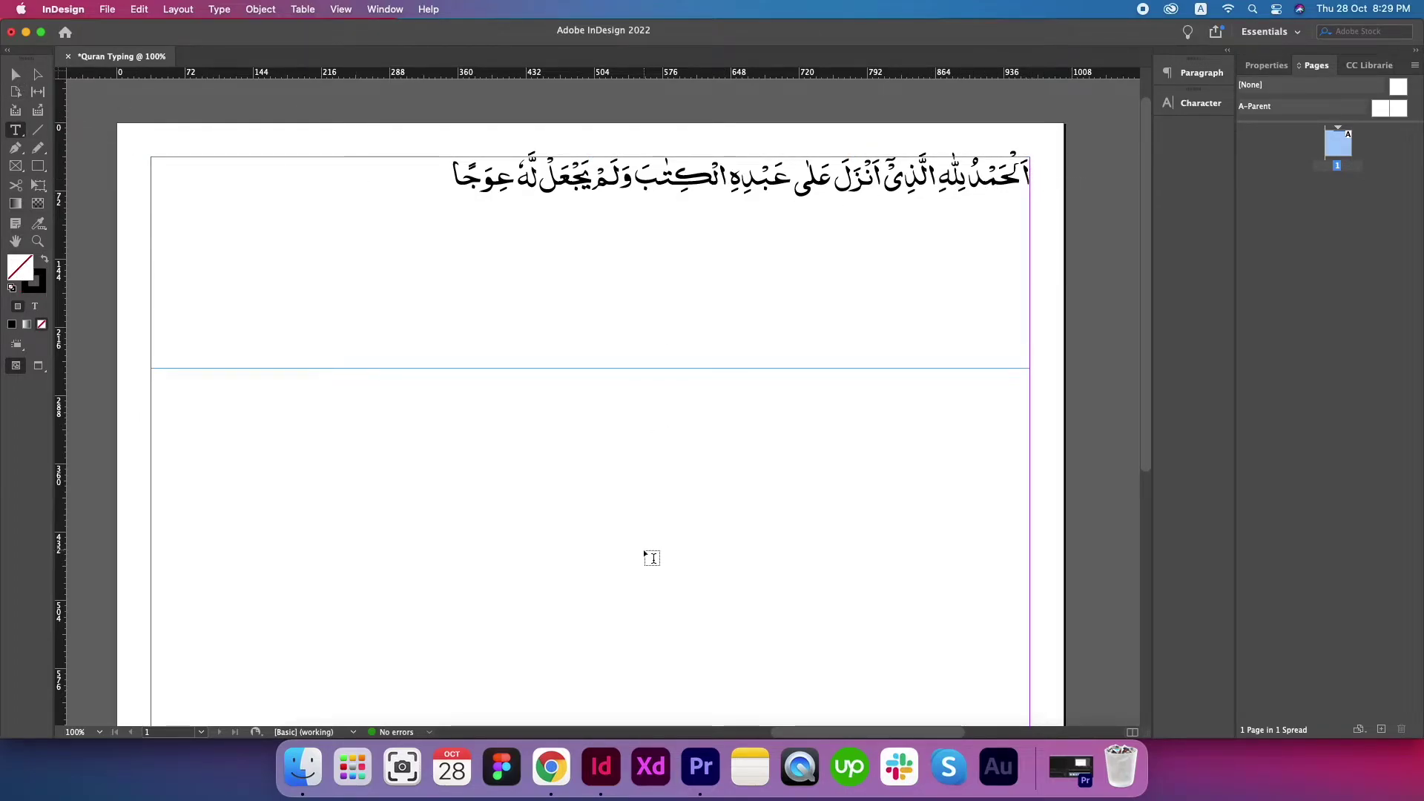
{"action": "left_click", "coordinate": [551, 768]}
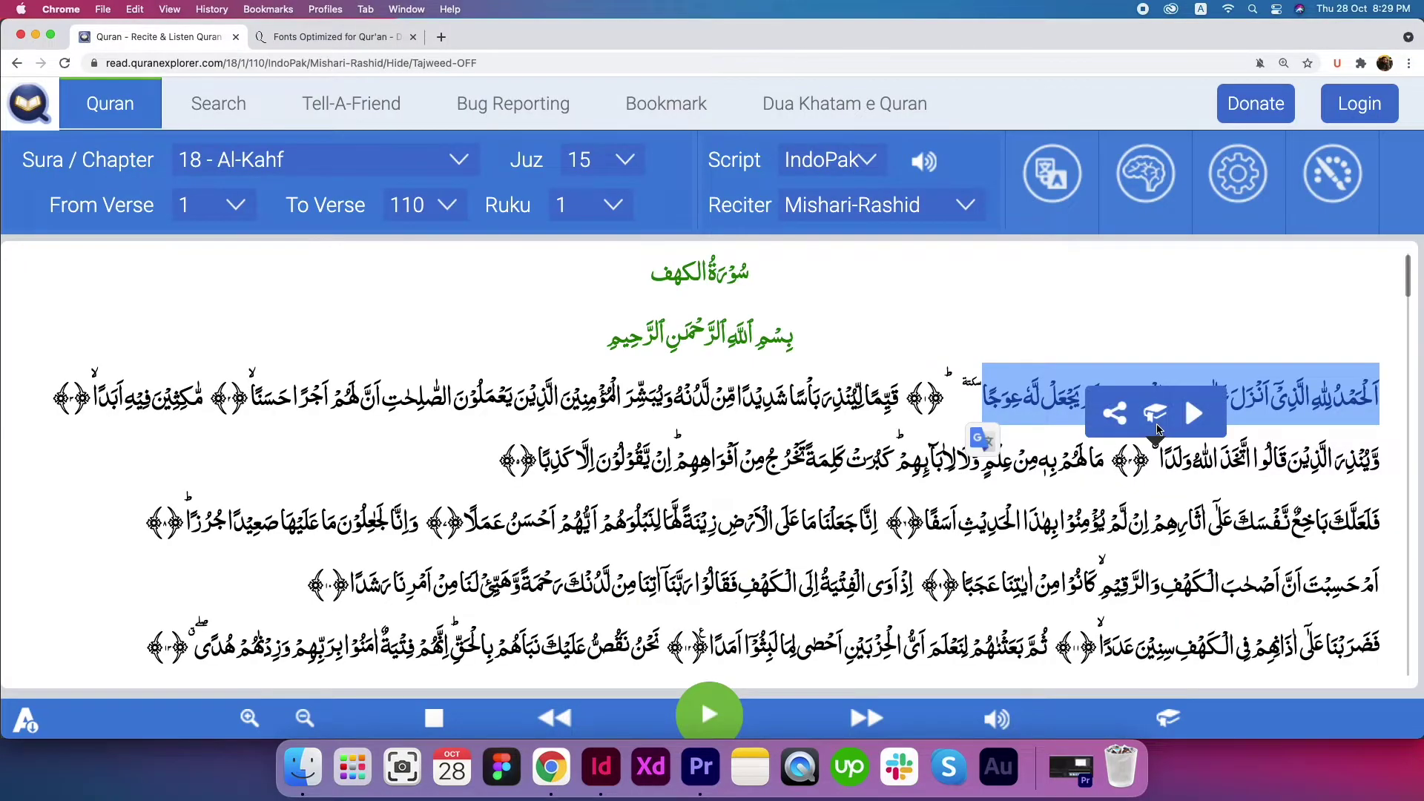
Step: Trim the verse frame to one line and Option-drag a duplicate just below it
{"action": "left_click_drag", "start_coordinate": [1157, 429], "coordinate": [601, 768]}
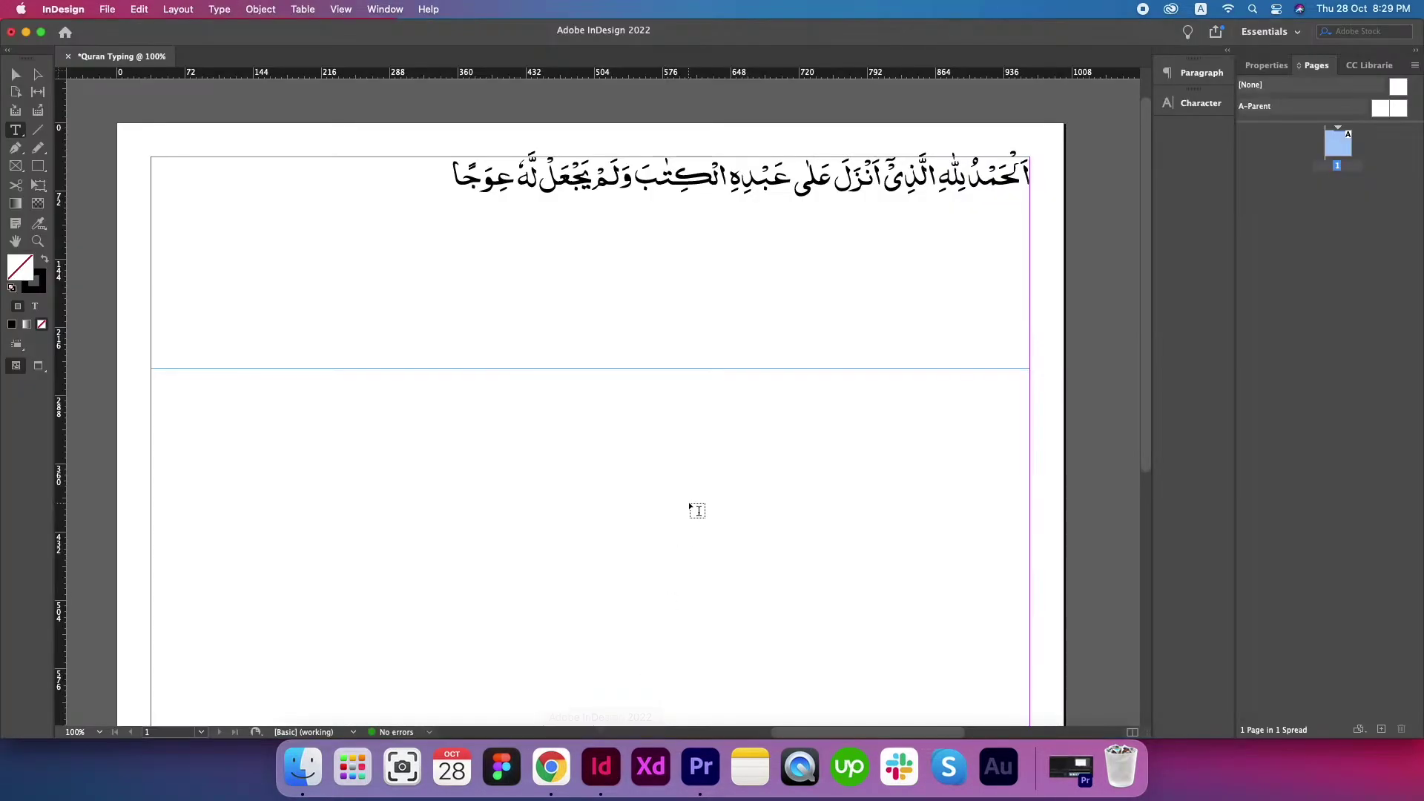
{"action": "left_click_drag", "start_coordinate": [689, 501], "coordinate": [702, 374]}
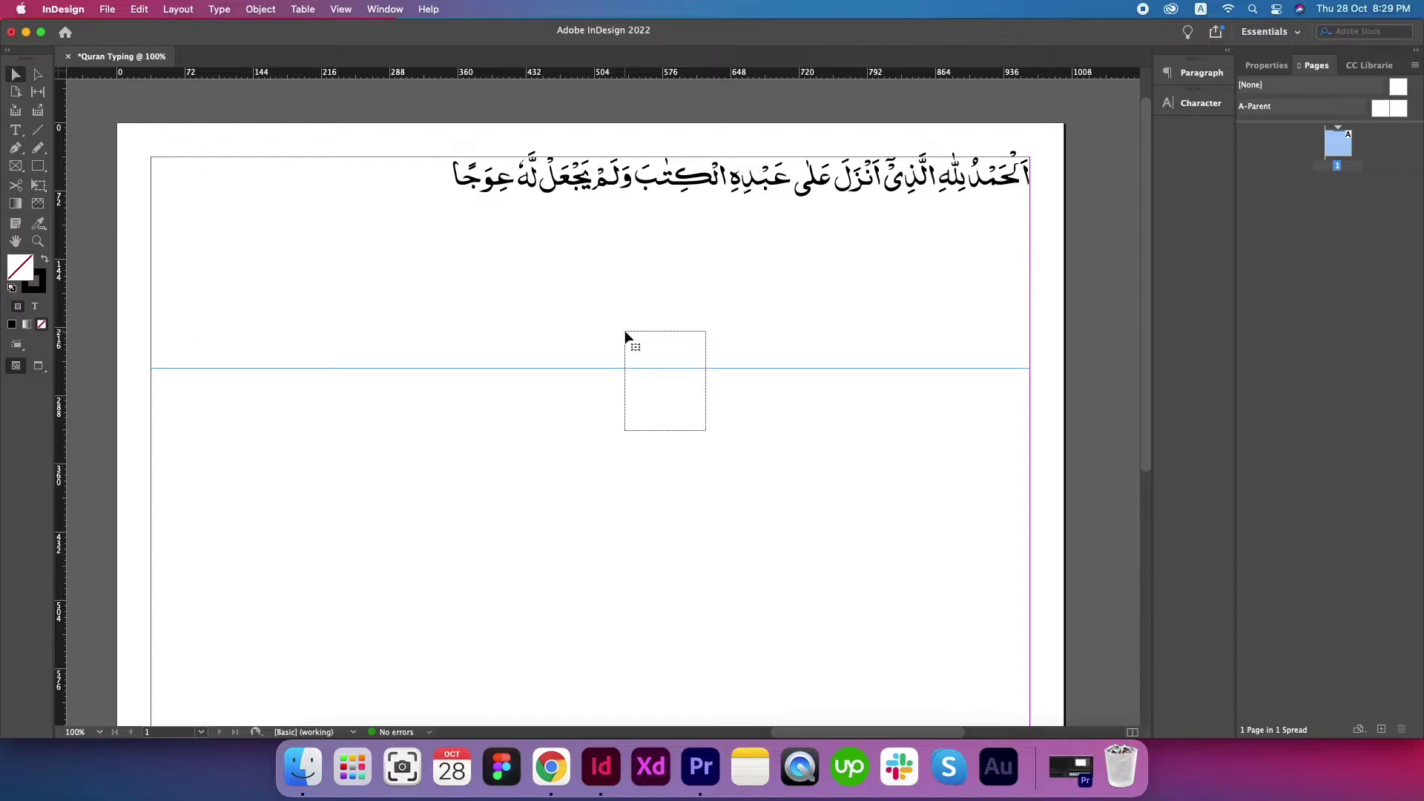
{"action": "left_click_drag", "start_coordinate": [593, 368], "coordinate": [581, 198]}
{"action": "left_click_drag", "start_coordinate": [690, 189], "coordinate": [695, 289]}
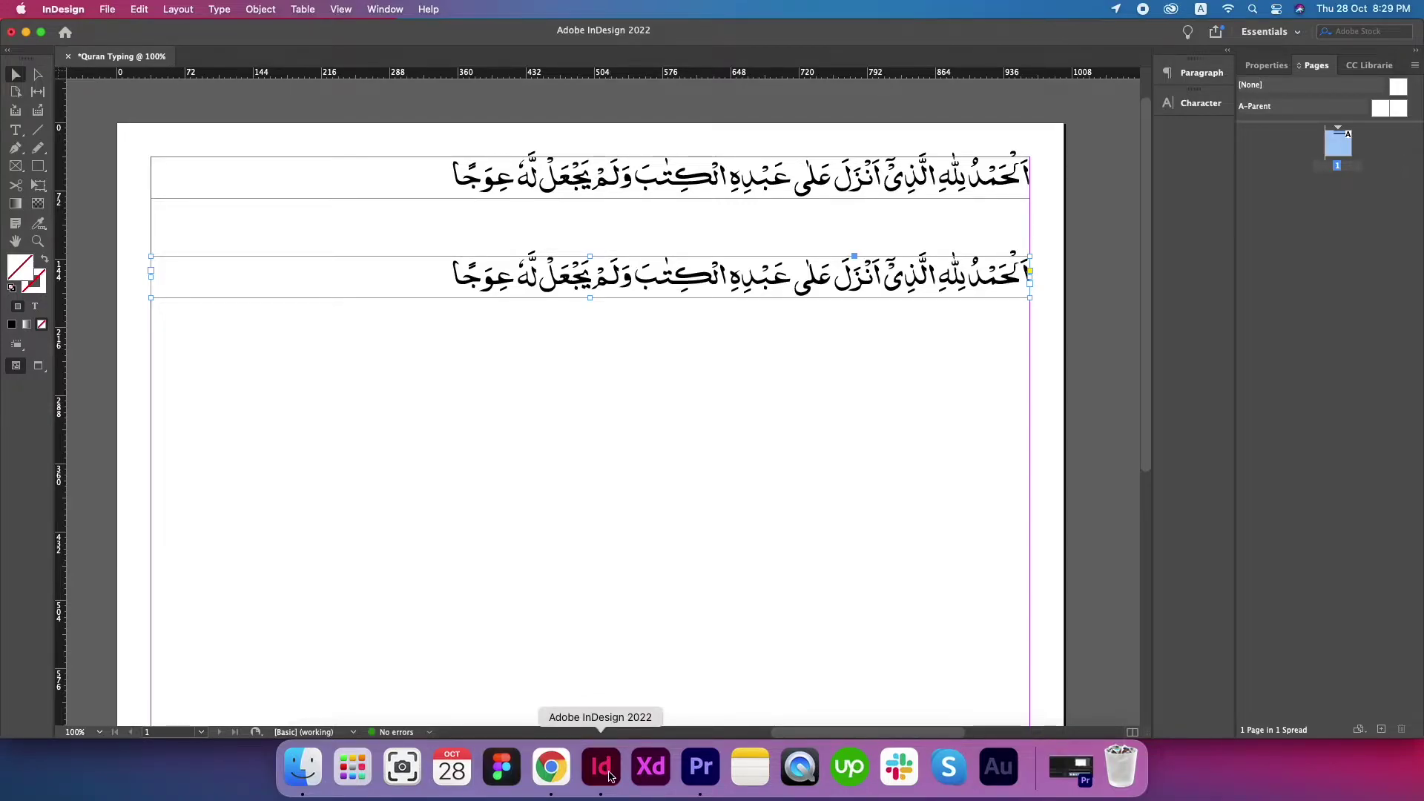
Step: Reselect the first Al-Kahf verse on Quran Explorer, this time including its circled ayah marker
{"action": "left_click", "coordinate": [552, 768]}
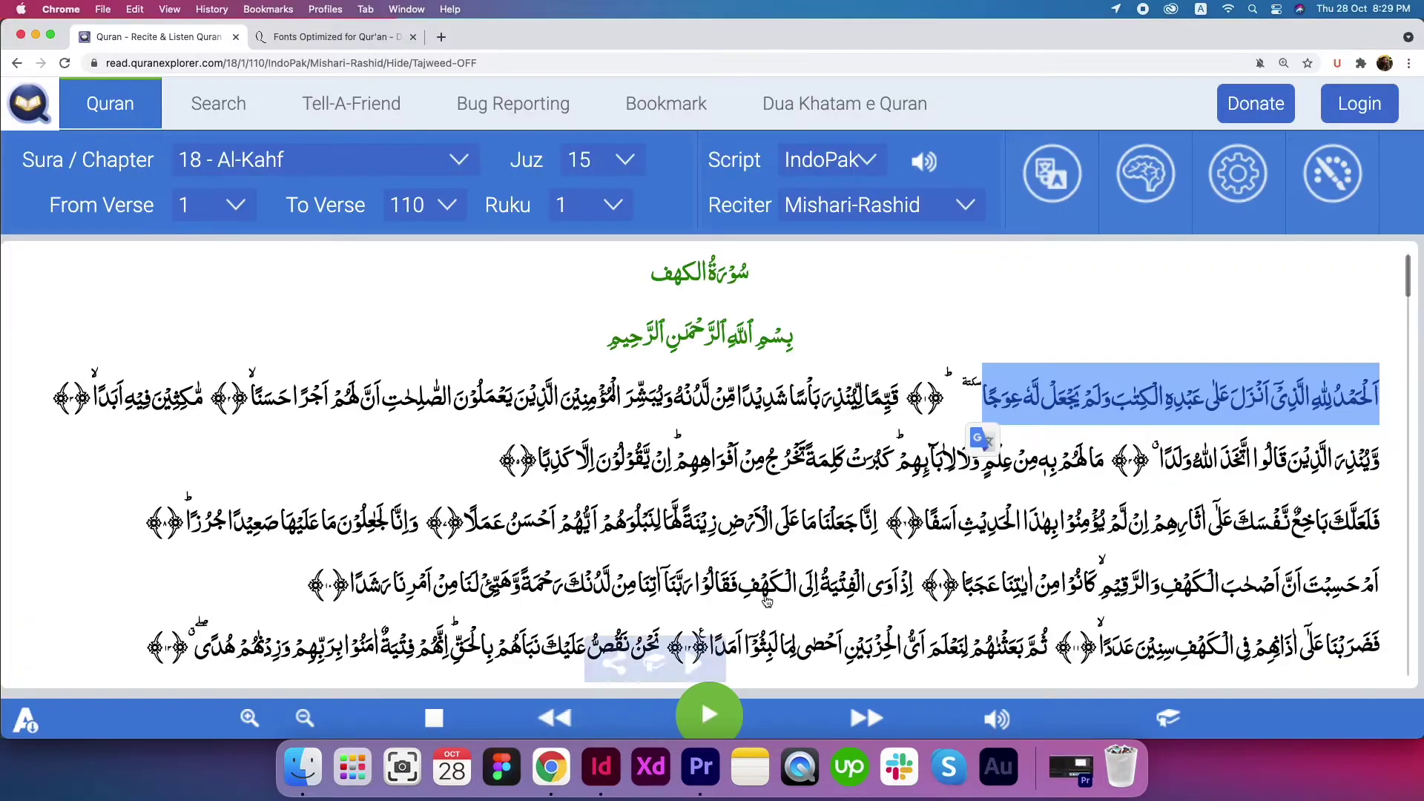
{"action": "left_click", "coordinate": [1393, 397]}
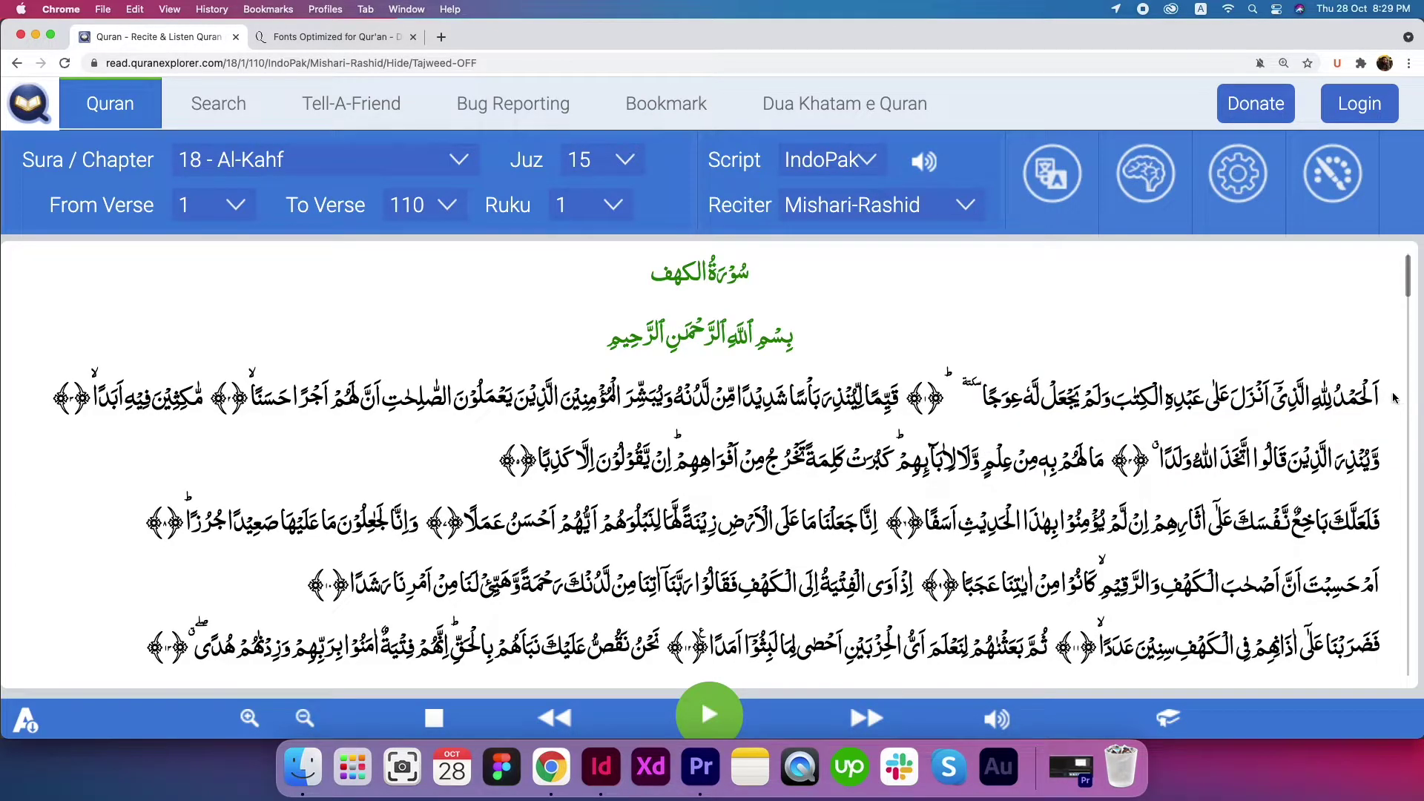
{"action": "left_click_drag", "start_coordinate": [1198, 386], "coordinate": [1395, 401]}
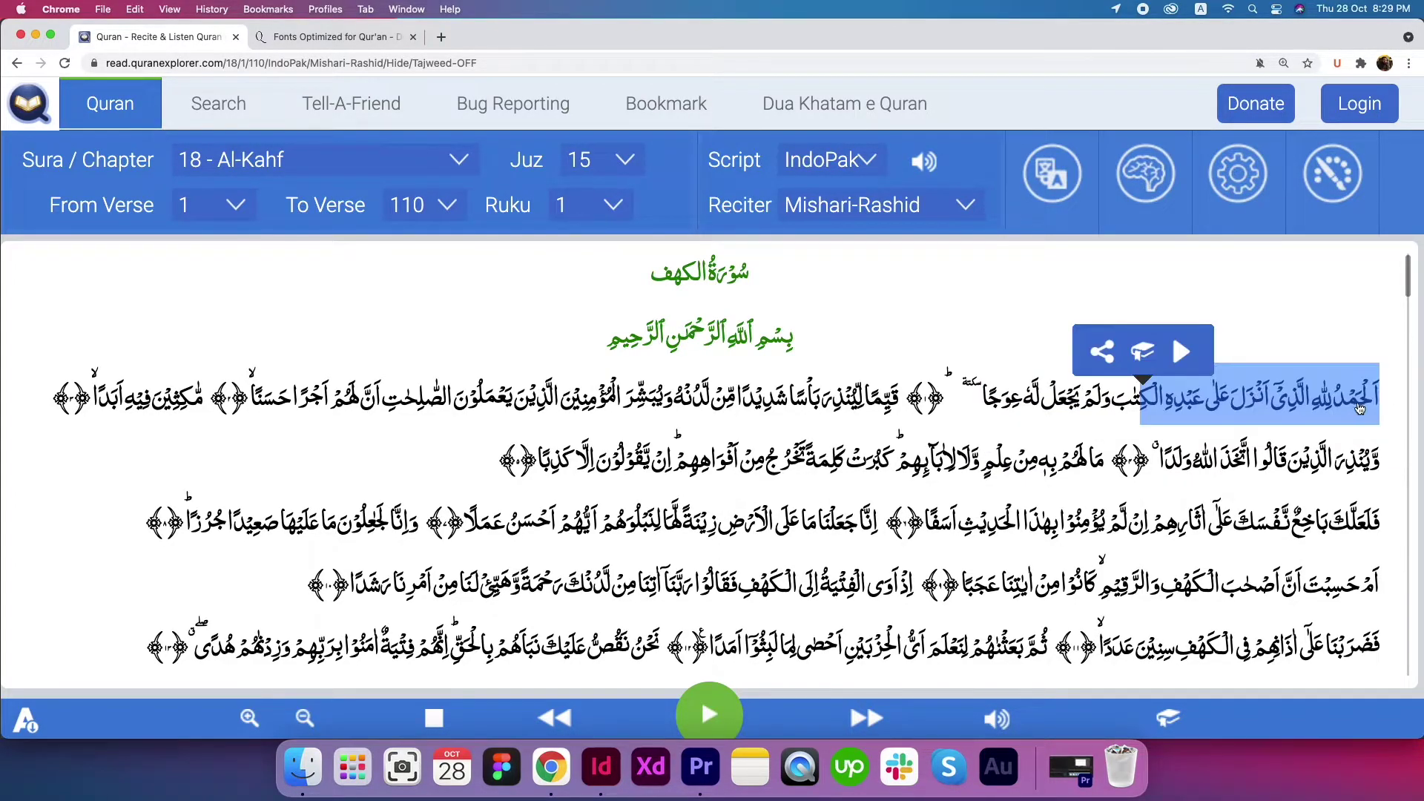
{"action": "left_click", "coordinate": [1396, 402]}
{"action": "left_click", "coordinate": [1001, 410]}
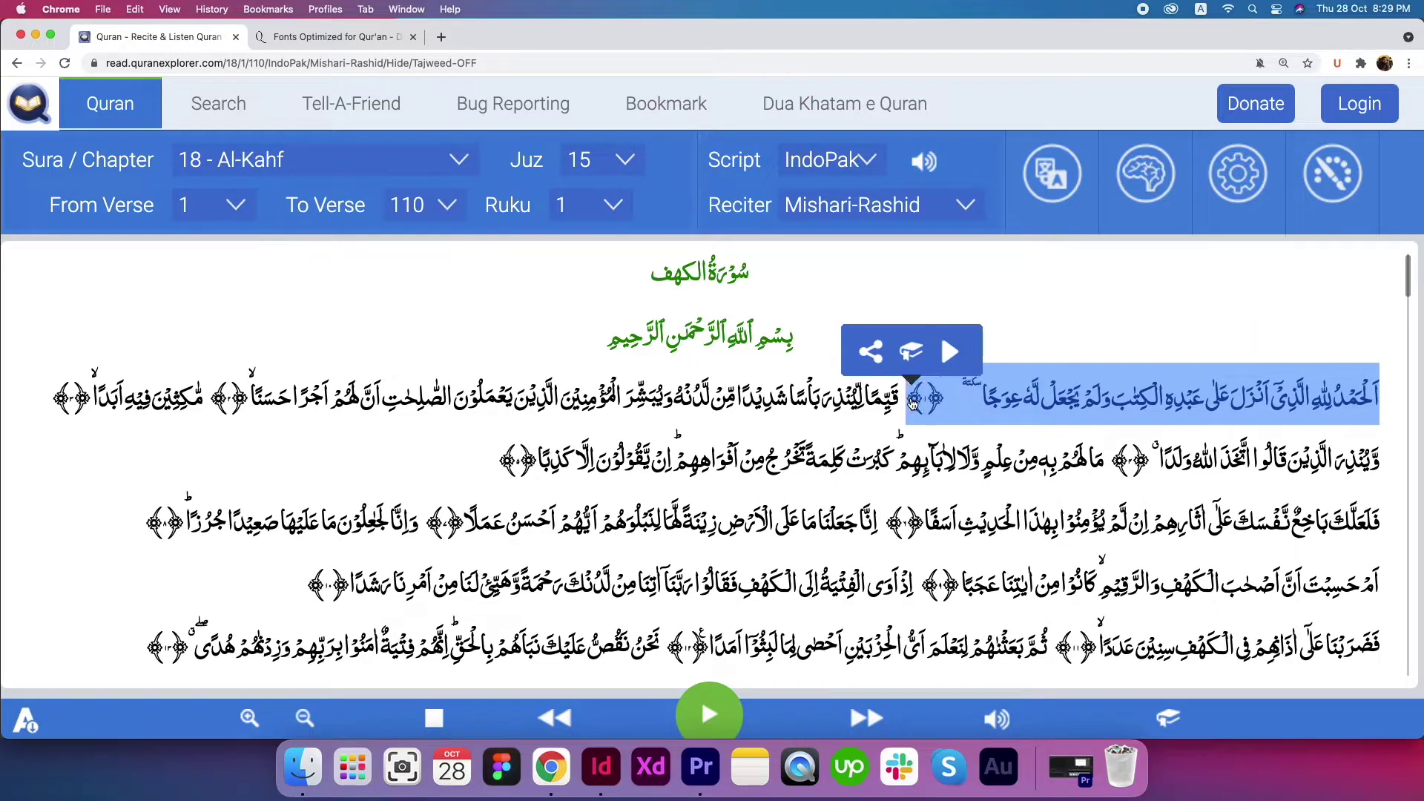
{"action": "left_click", "coordinate": [924, 410]}
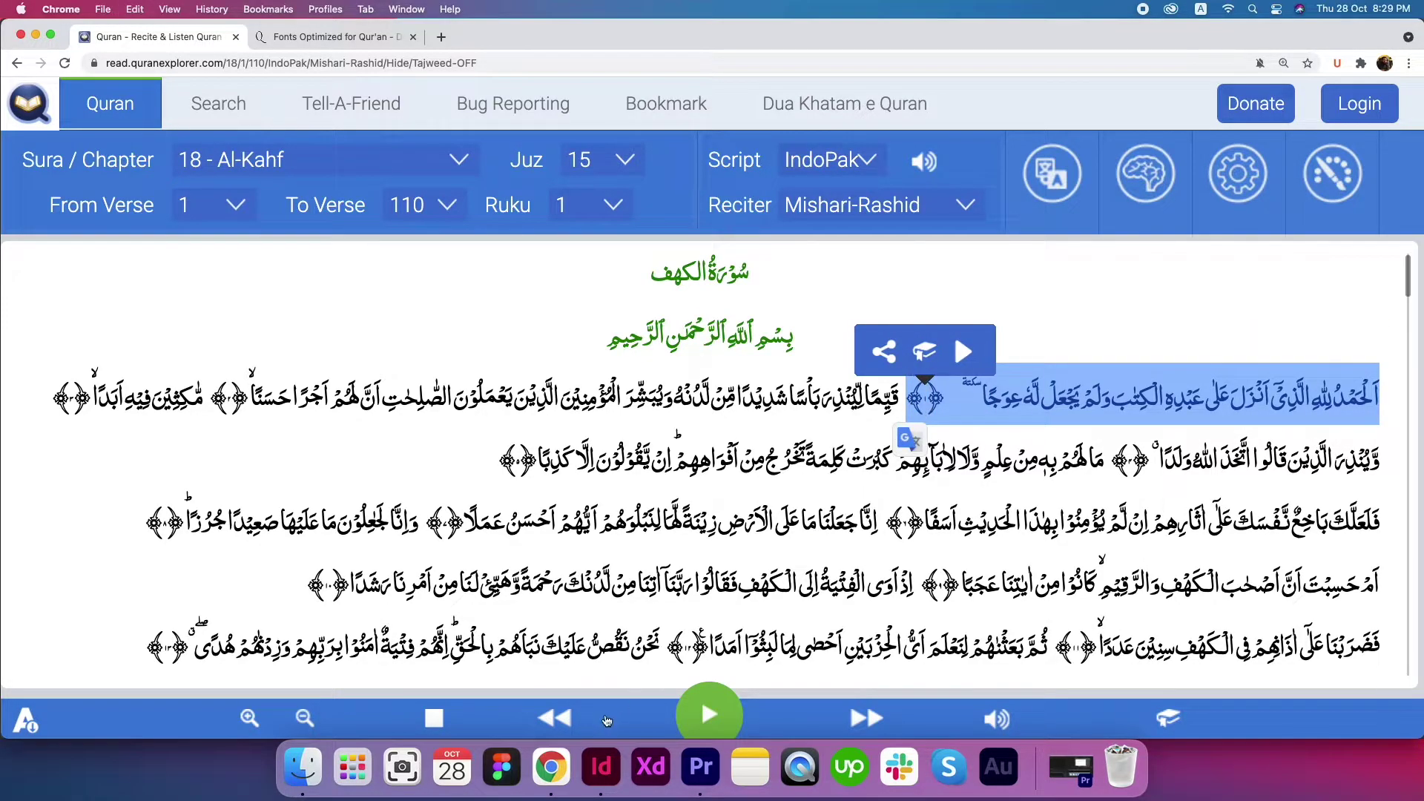
Step: Replace the second Arabic line with the copied verse, then select its pause mark and verse marker
{"action": "left_click", "coordinate": [601, 764]}
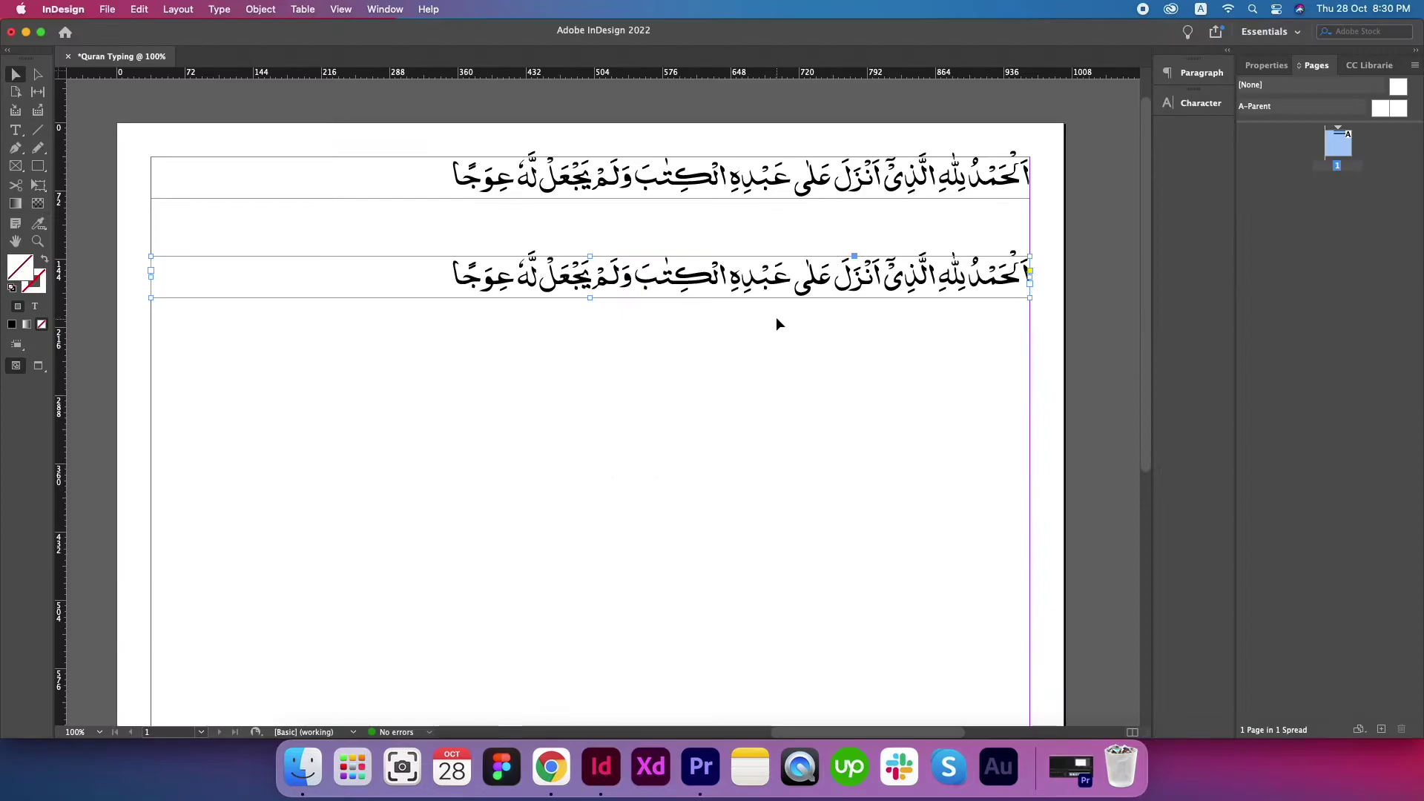
{"action": "left_click", "coordinate": [23, 132]}
{"action": "triple_click", "coordinate": [629, 276]}
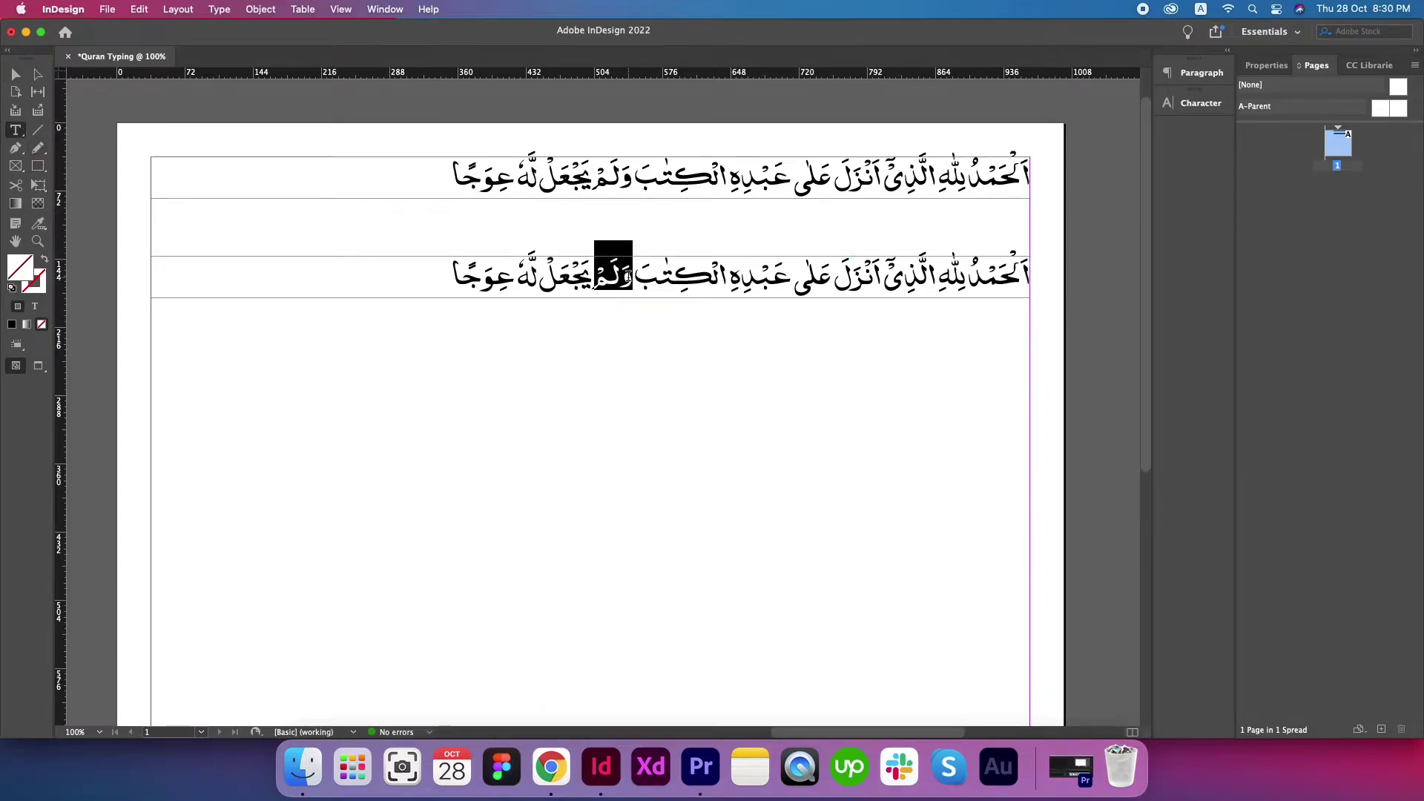
{"action": "key", "text": "super+v"}
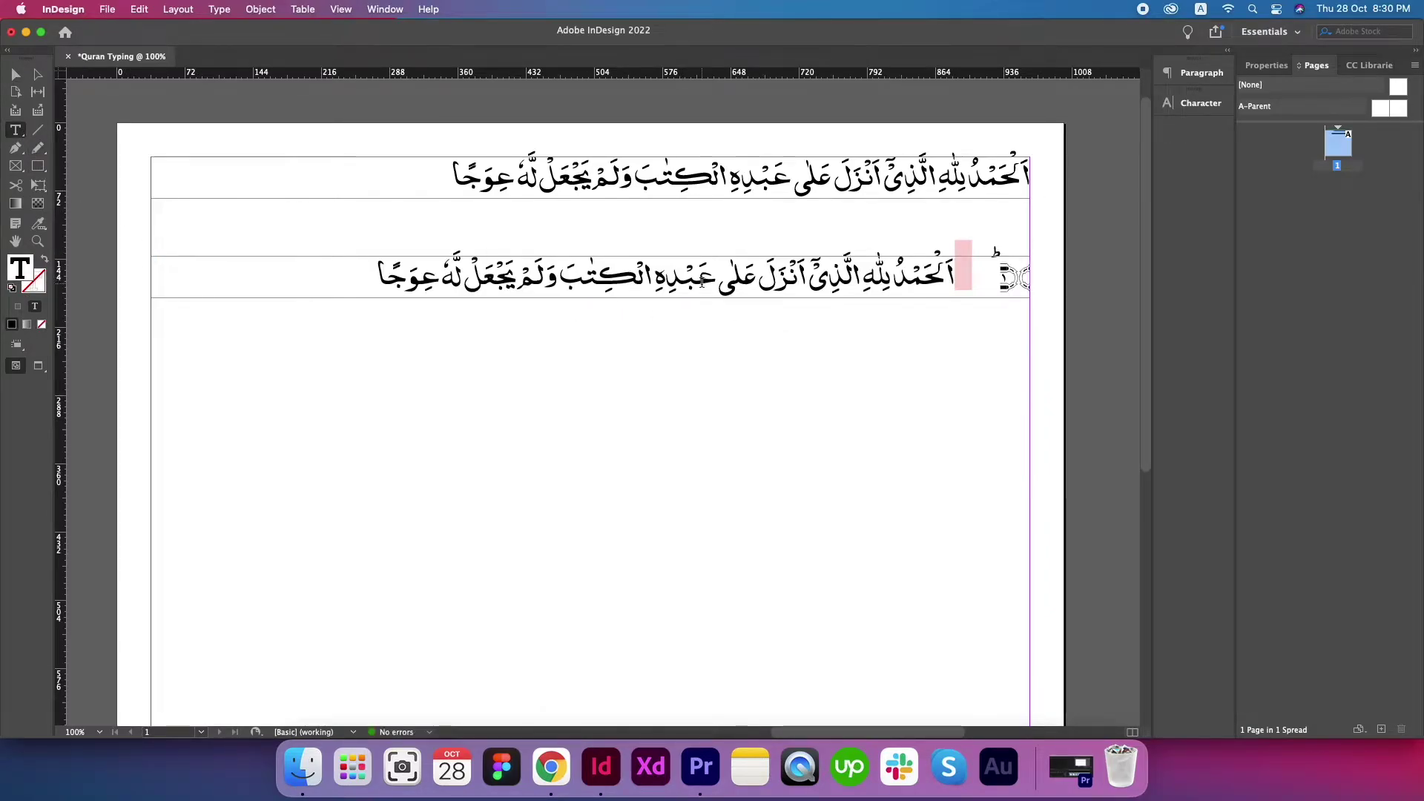
{"action": "left_click", "coordinate": [963, 269]}
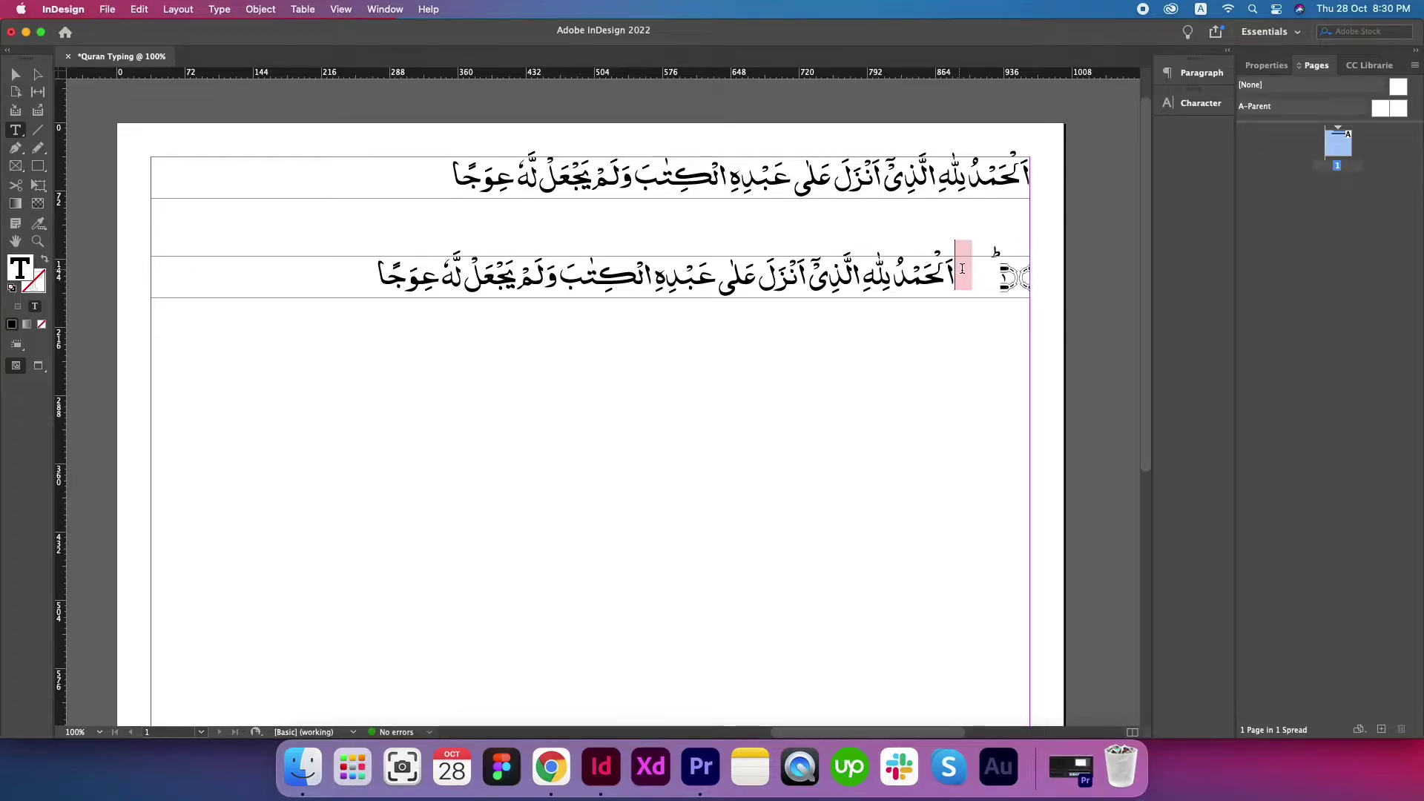
{"action": "left_click_drag", "start_coordinate": [962, 268], "coordinate": [1034, 273]}
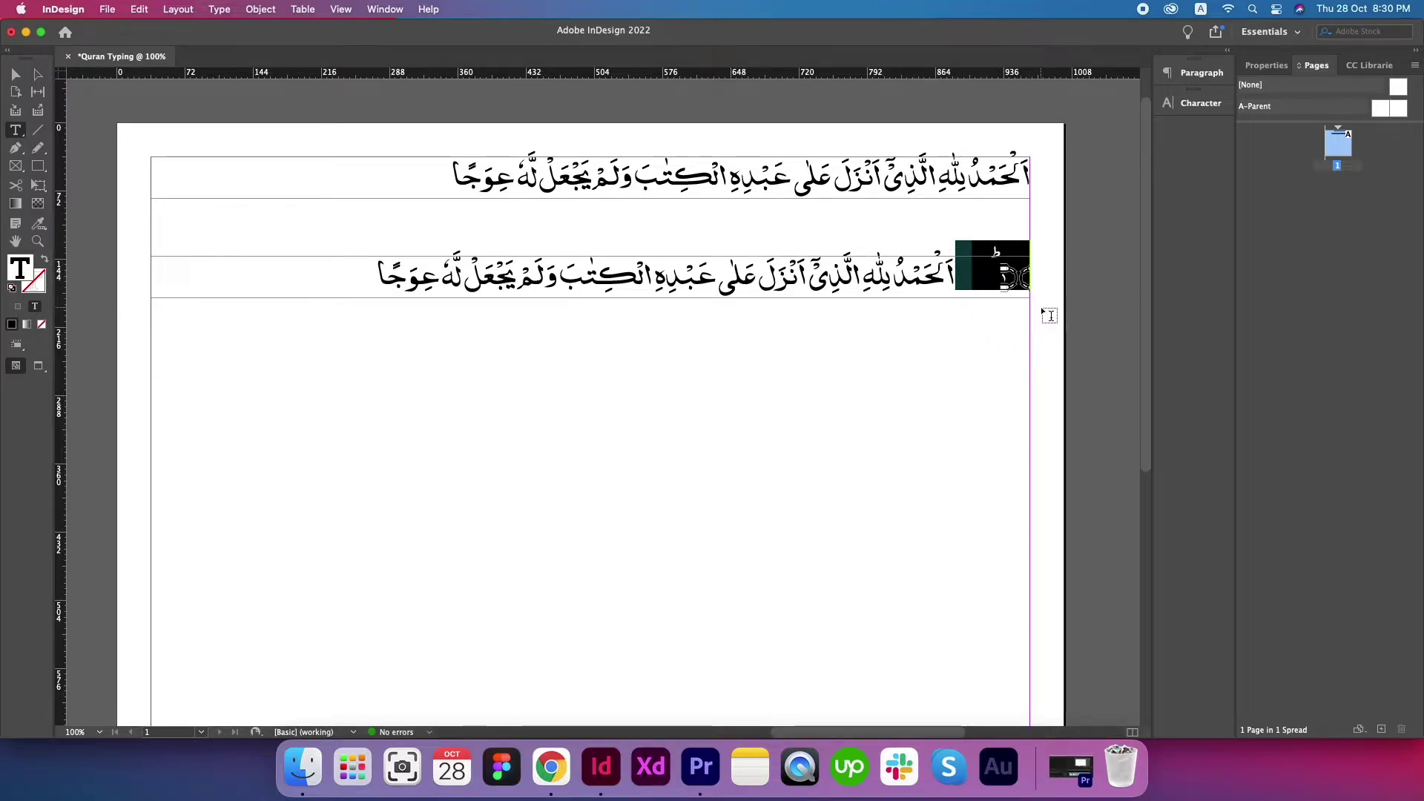
{"action": "left_click", "coordinate": [16, 74]}
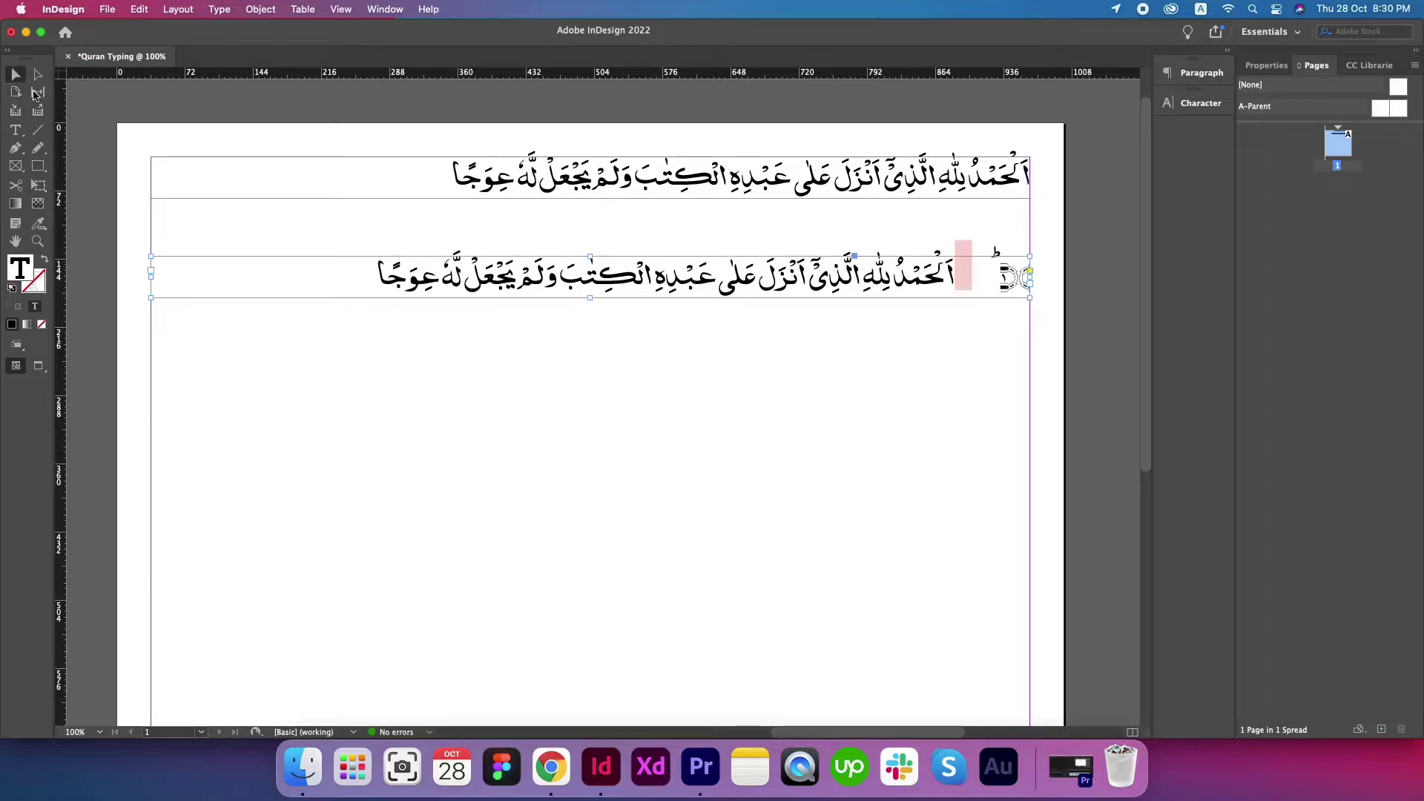
Step: Change the second verse line's font from noorehira to Scheherazade
{"action": "left_click", "coordinate": [1209, 104]}
{"action": "left_click", "coordinate": [1050, 118]}
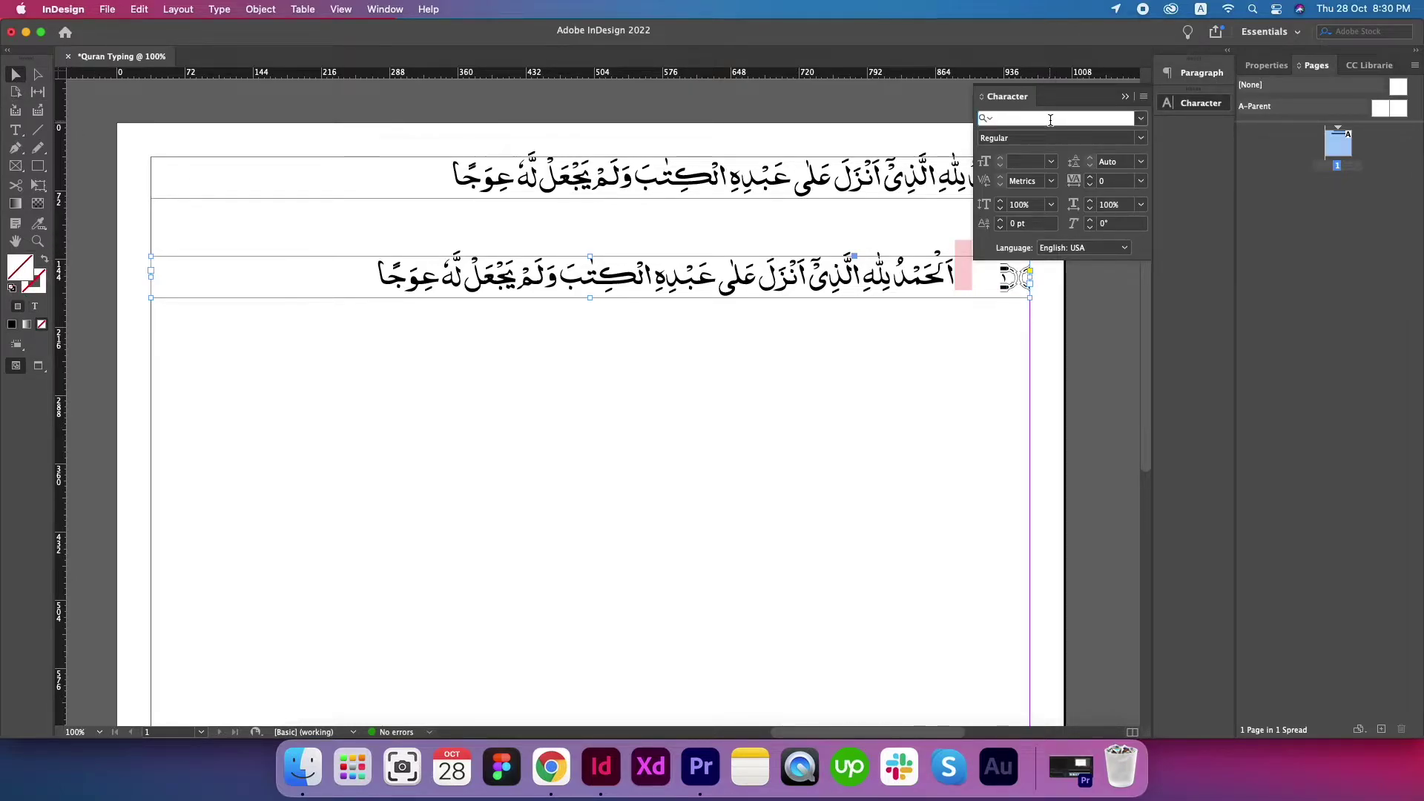
{"action": "left_click", "coordinate": [15, 130]}
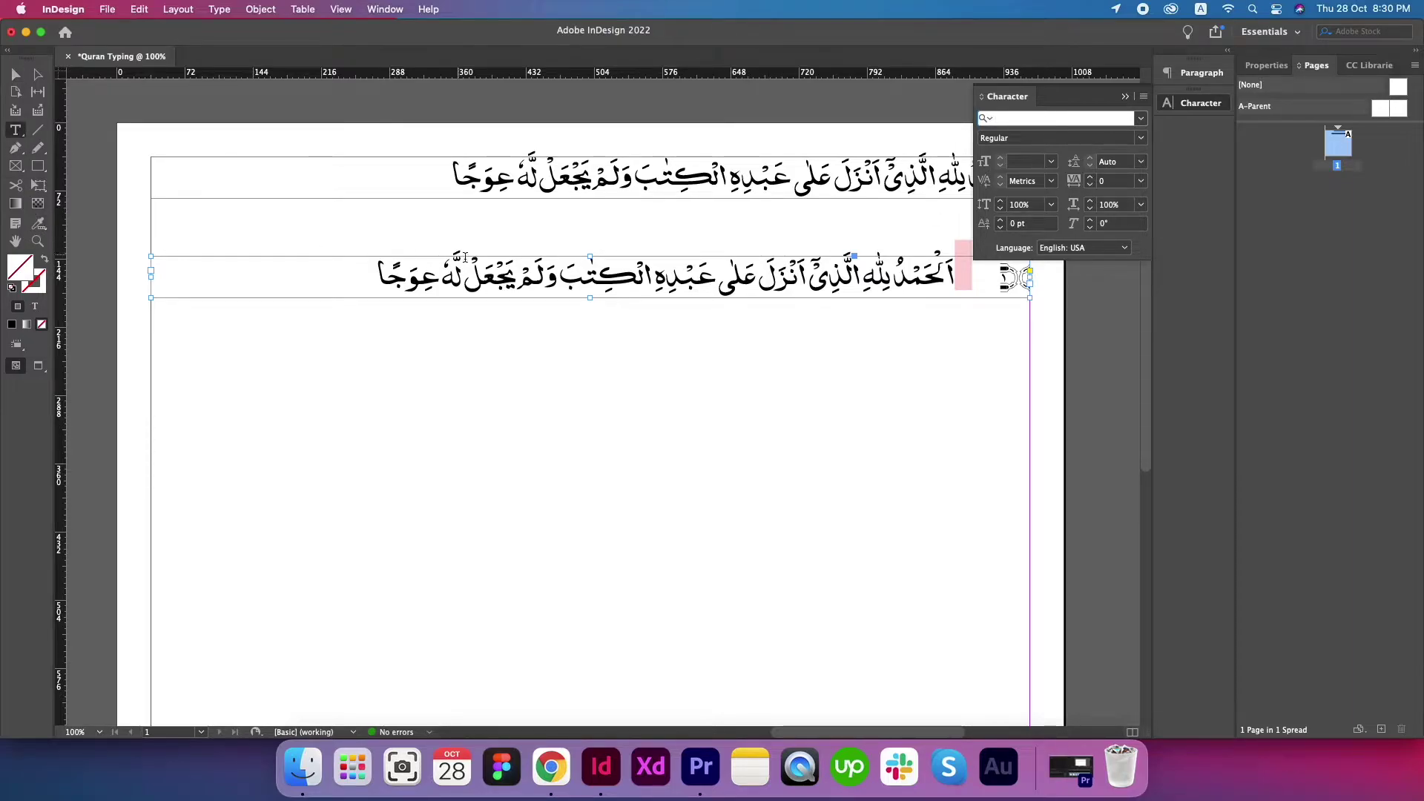
{"action": "triple_click", "coordinate": [465, 258]}
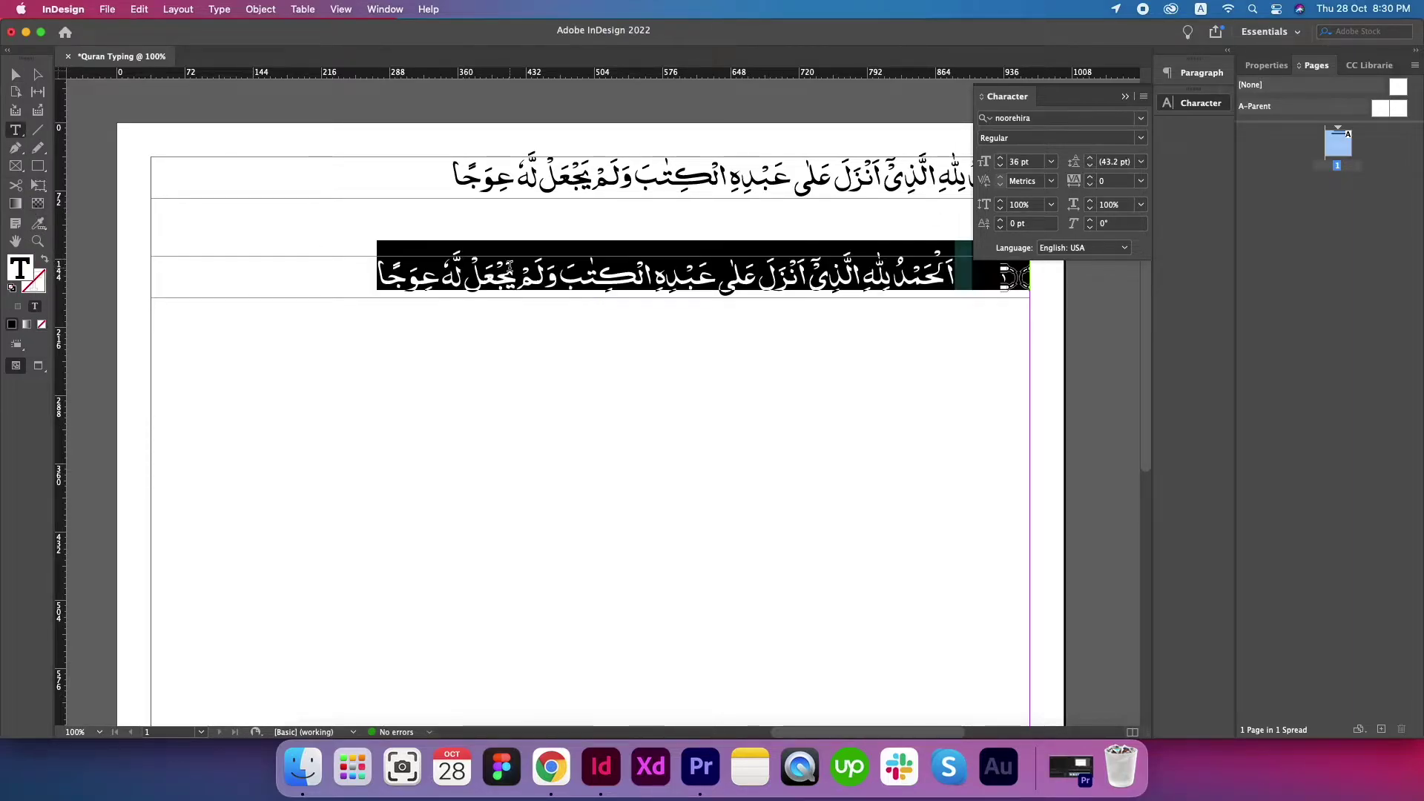
{"action": "left_click", "coordinate": [1052, 118]}
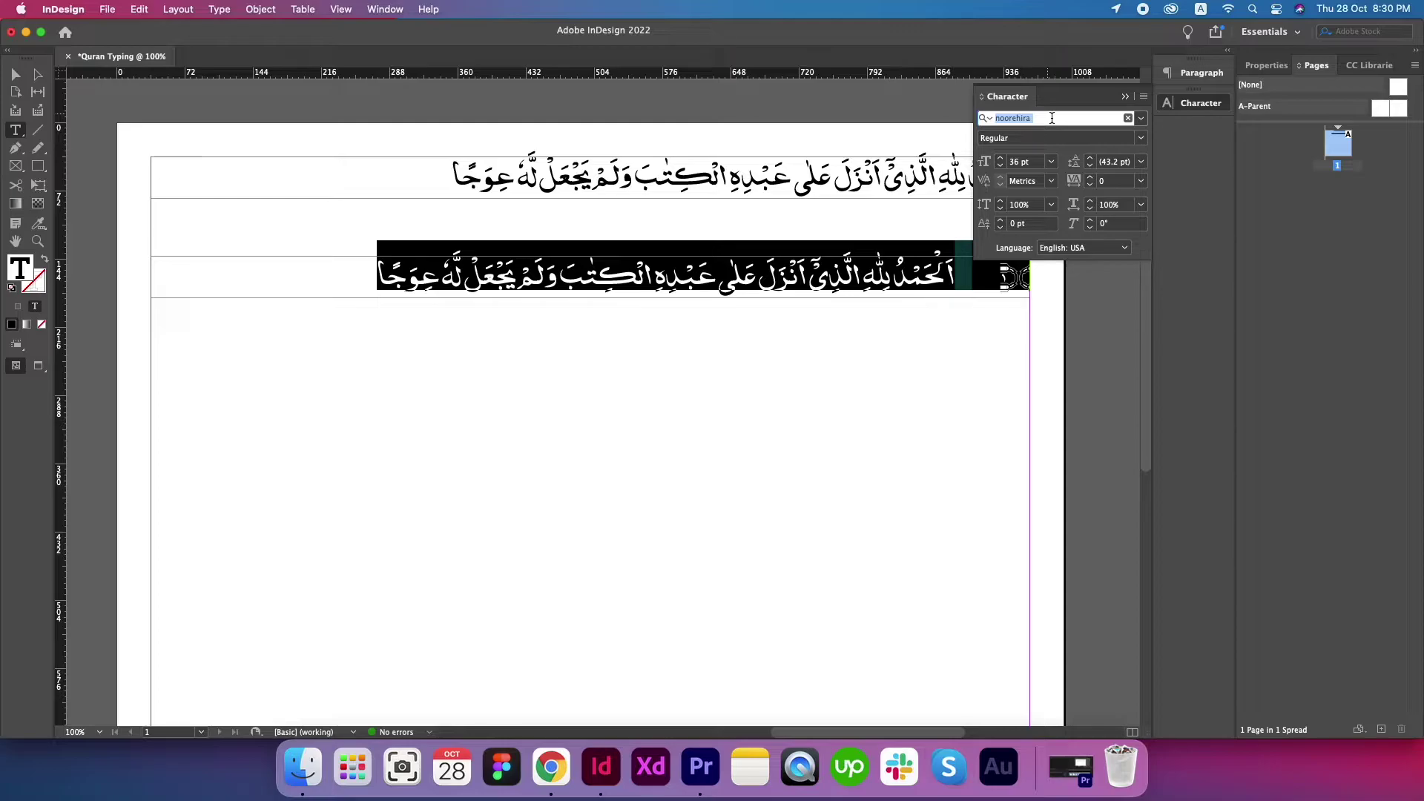
{"action": "type", "text": "sch"}
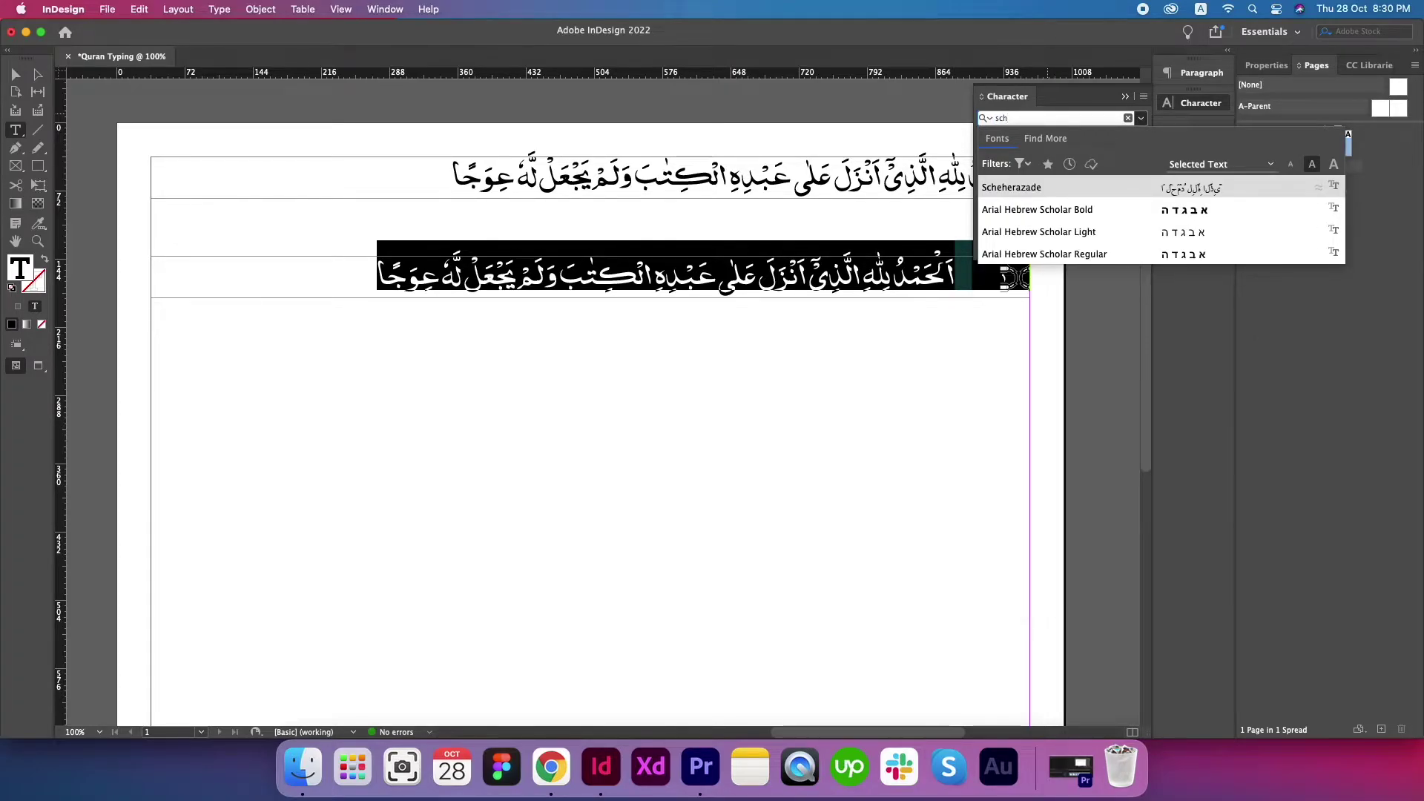
{"action": "left_click", "coordinate": [1026, 188]}
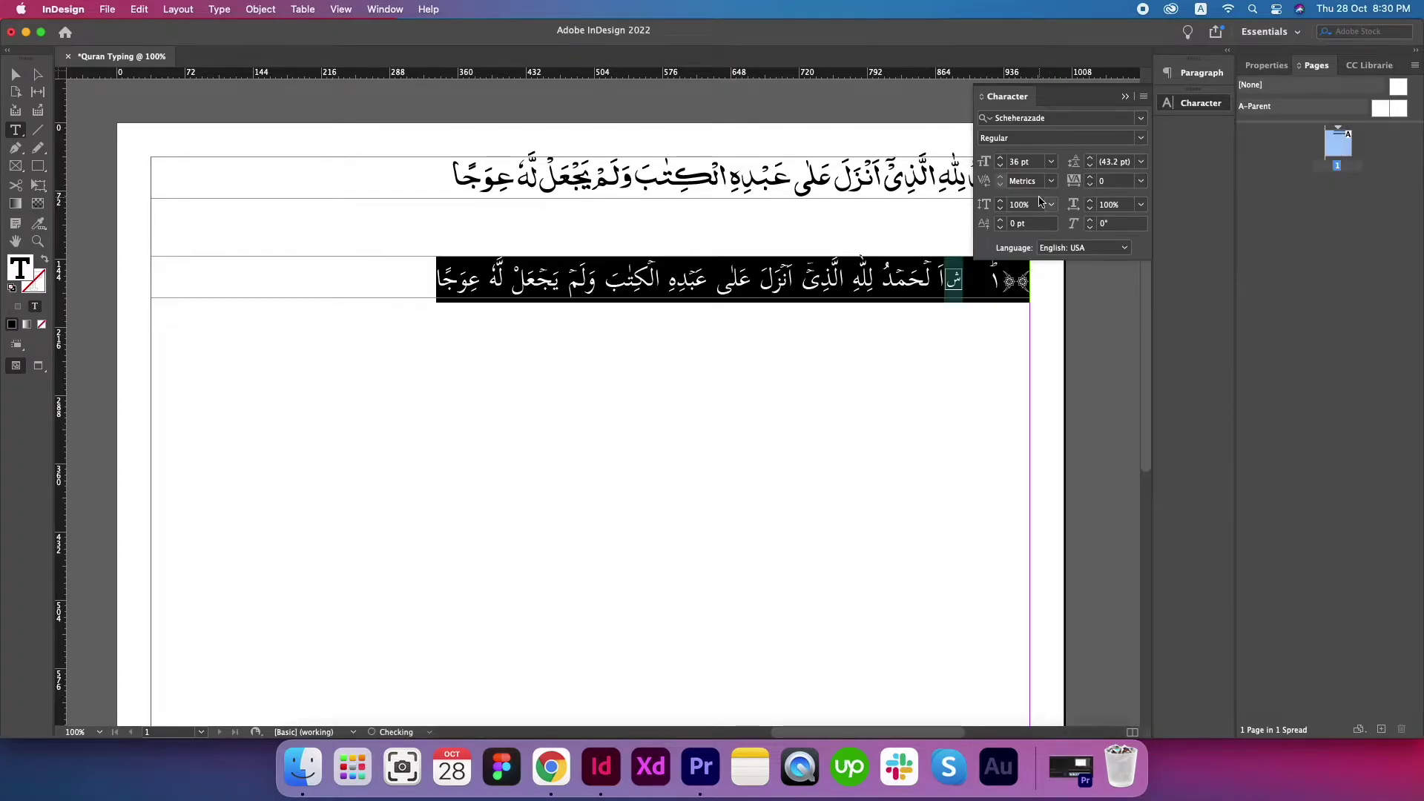
{"action": "left_click", "coordinate": [1125, 96]}
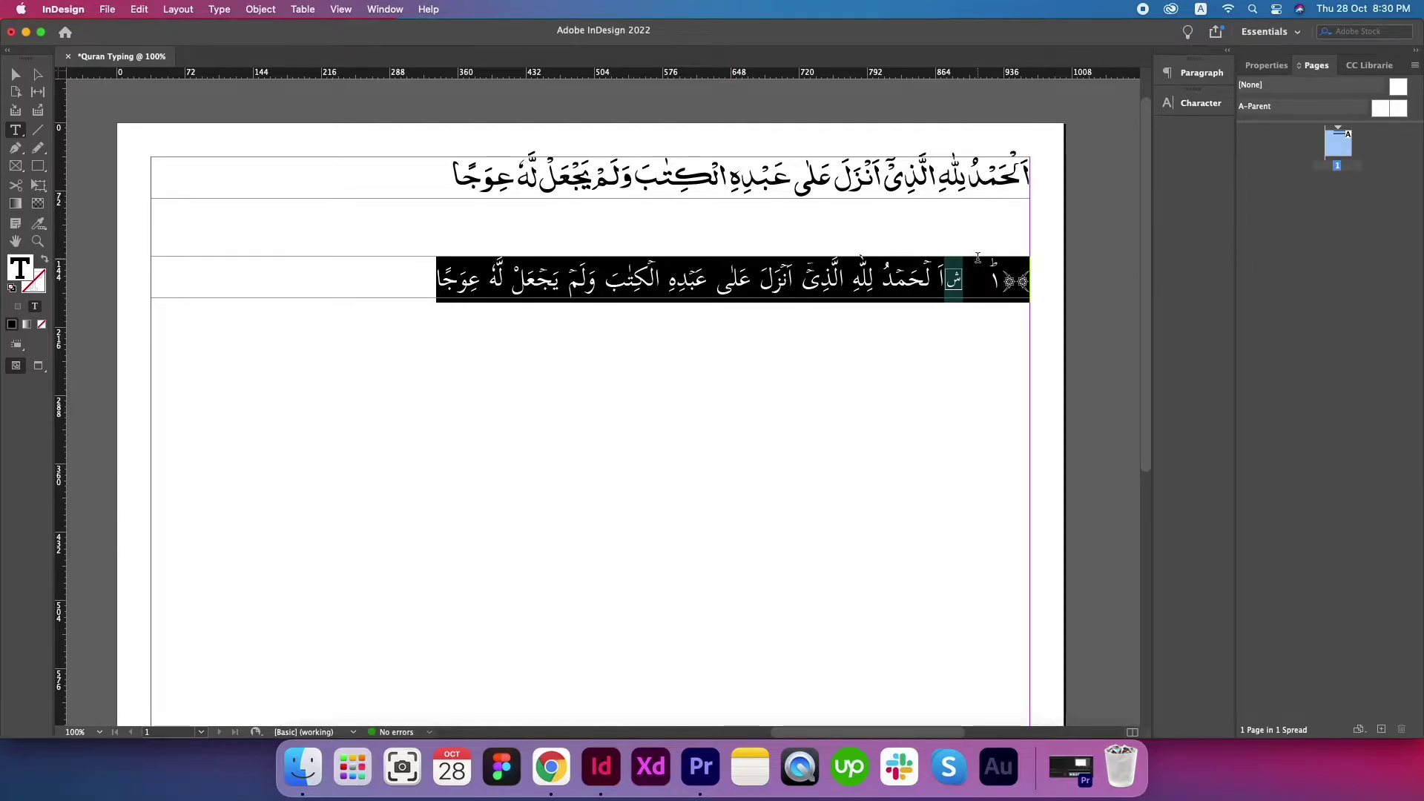
Step: Delete the stray boxed ش and trailing markers from the end of the line
{"action": "left_click", "coordinate": [951, 282]}
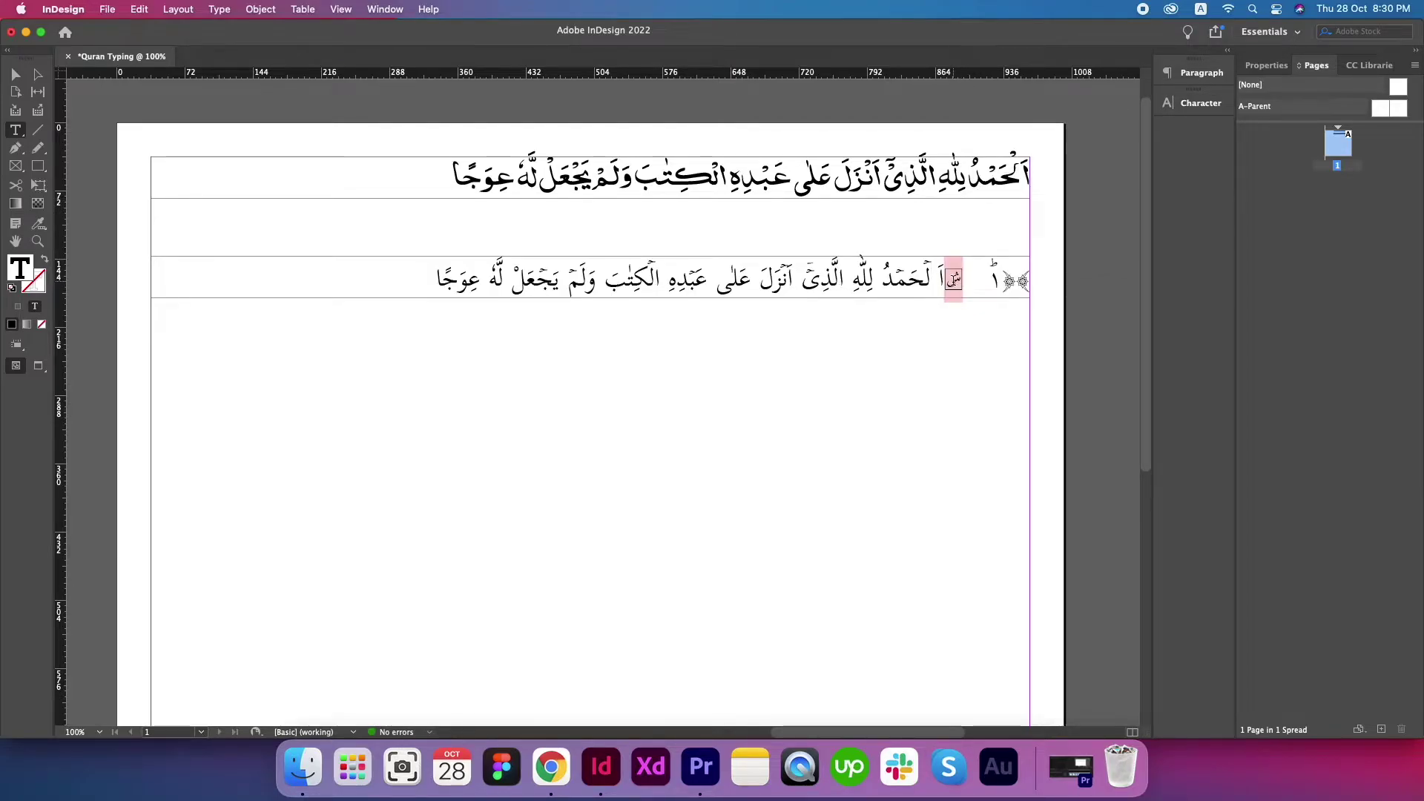
{"action": "left_click_drag", "start_coordinate": [945, 282], "coordinate": [1030, 279]}
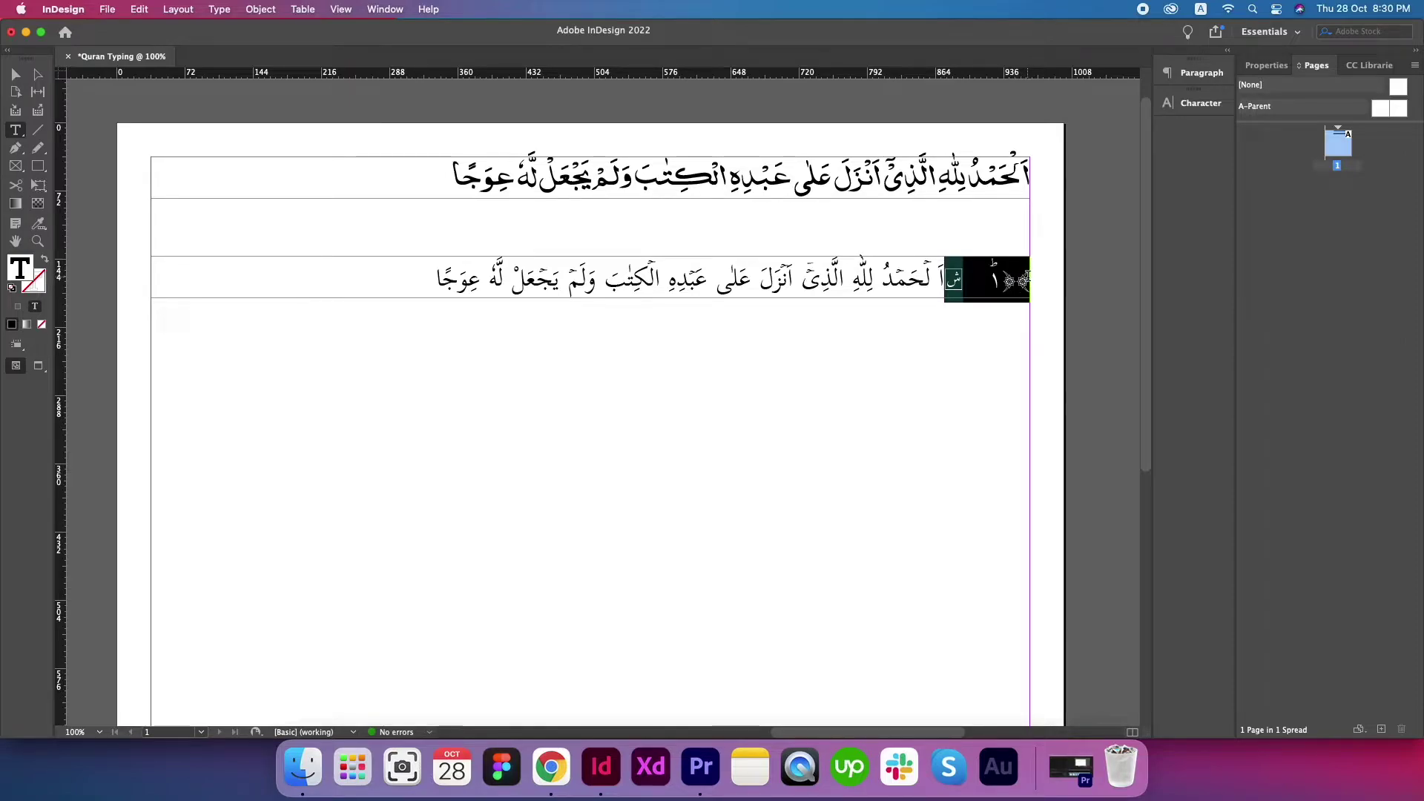
{"action": "key", "text": "BackSpace"}
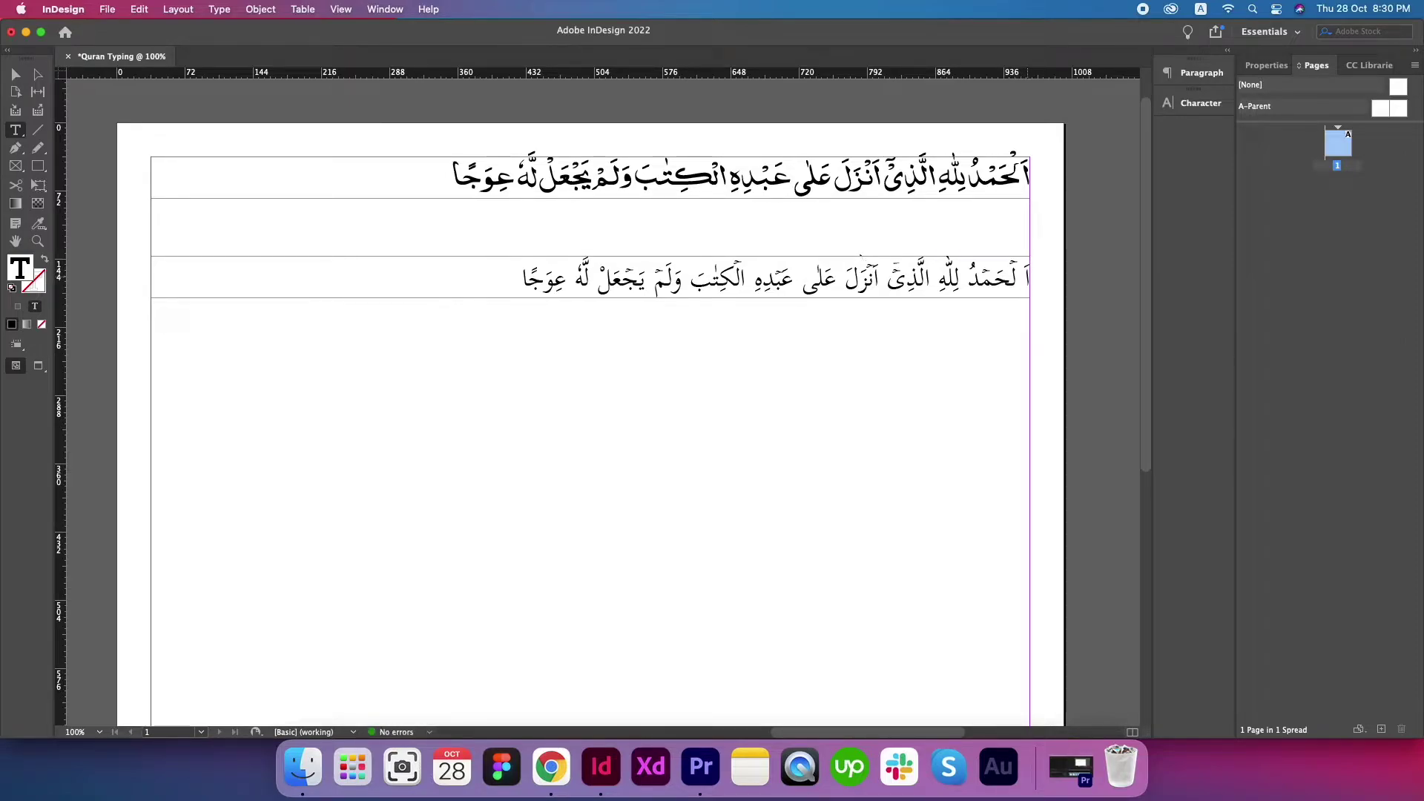
{"action": "left_click", "coordinate": [18, 78]}
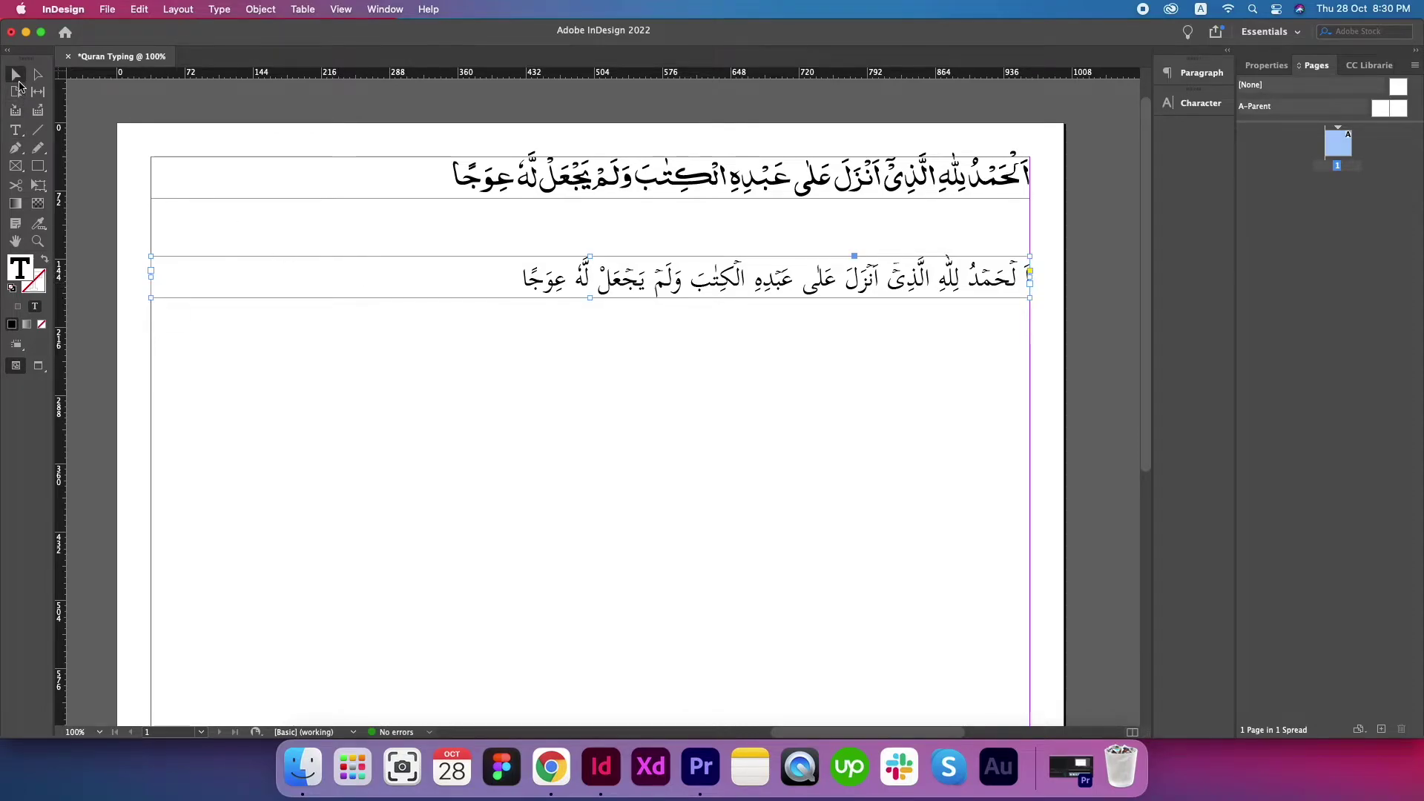
{"action": "left_click", "coordinate": [358, 328]}
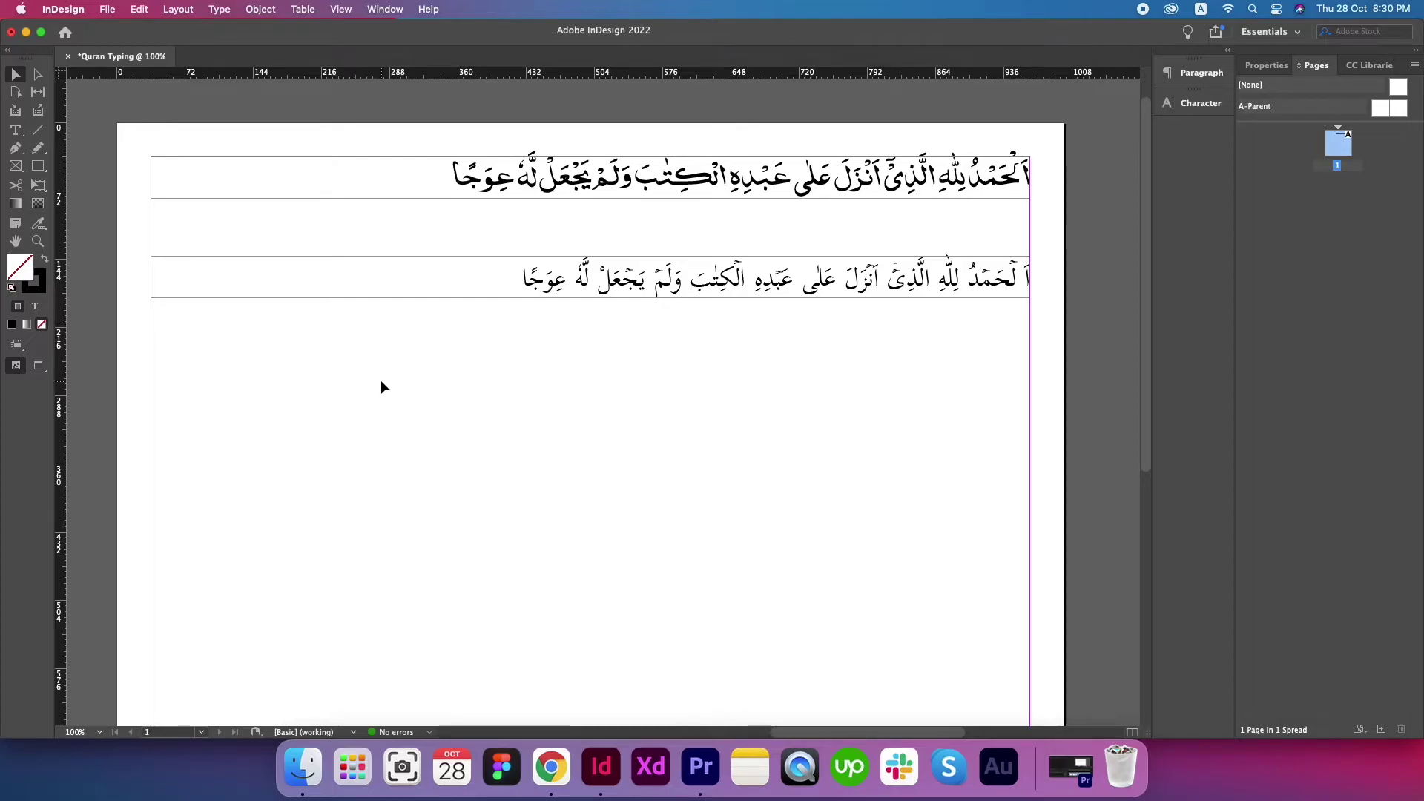
{"action": "left_click", "coordinate": [551, 768]}
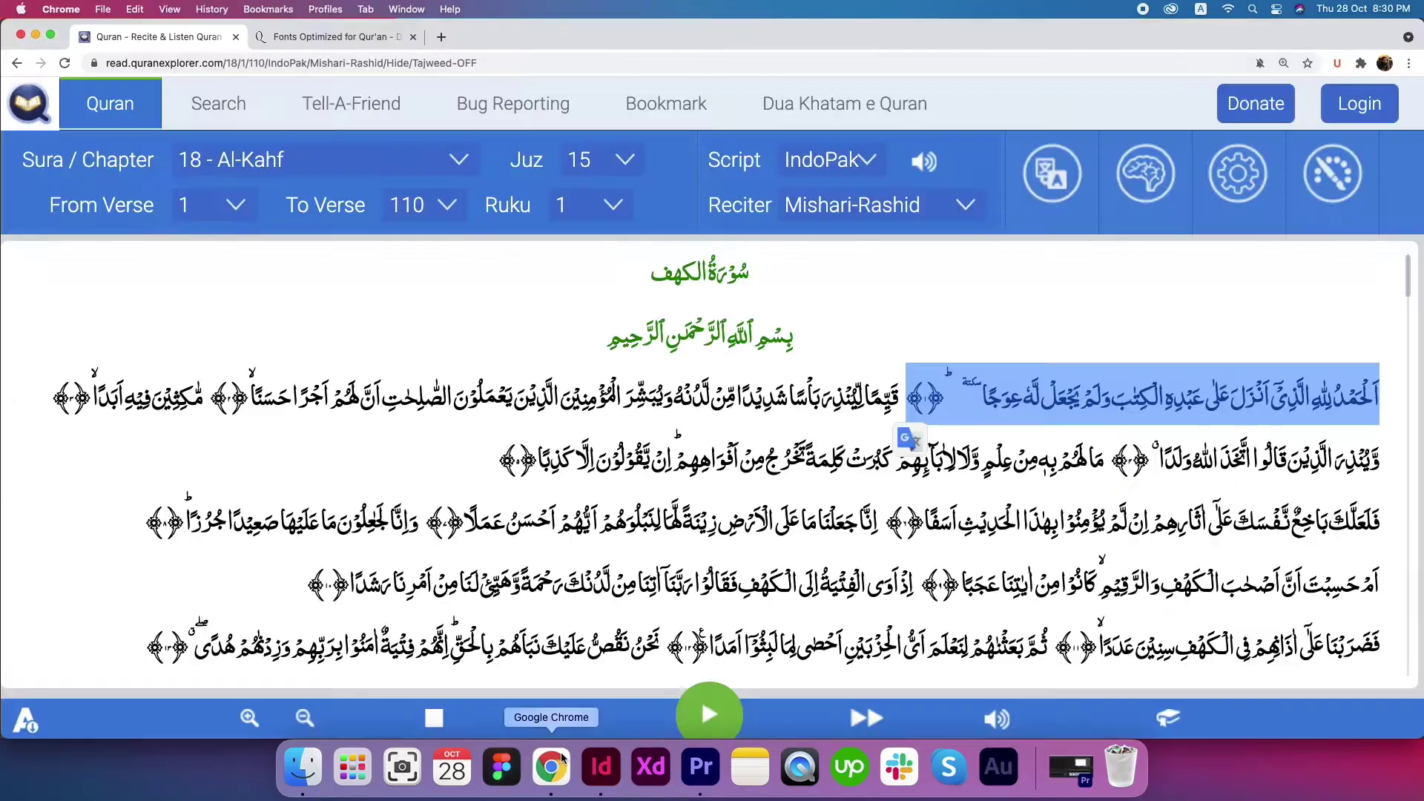
{"action": "scroll", "coordinate": [1047, 467], "scroll_direction": "down", "scroll_amount": 15}
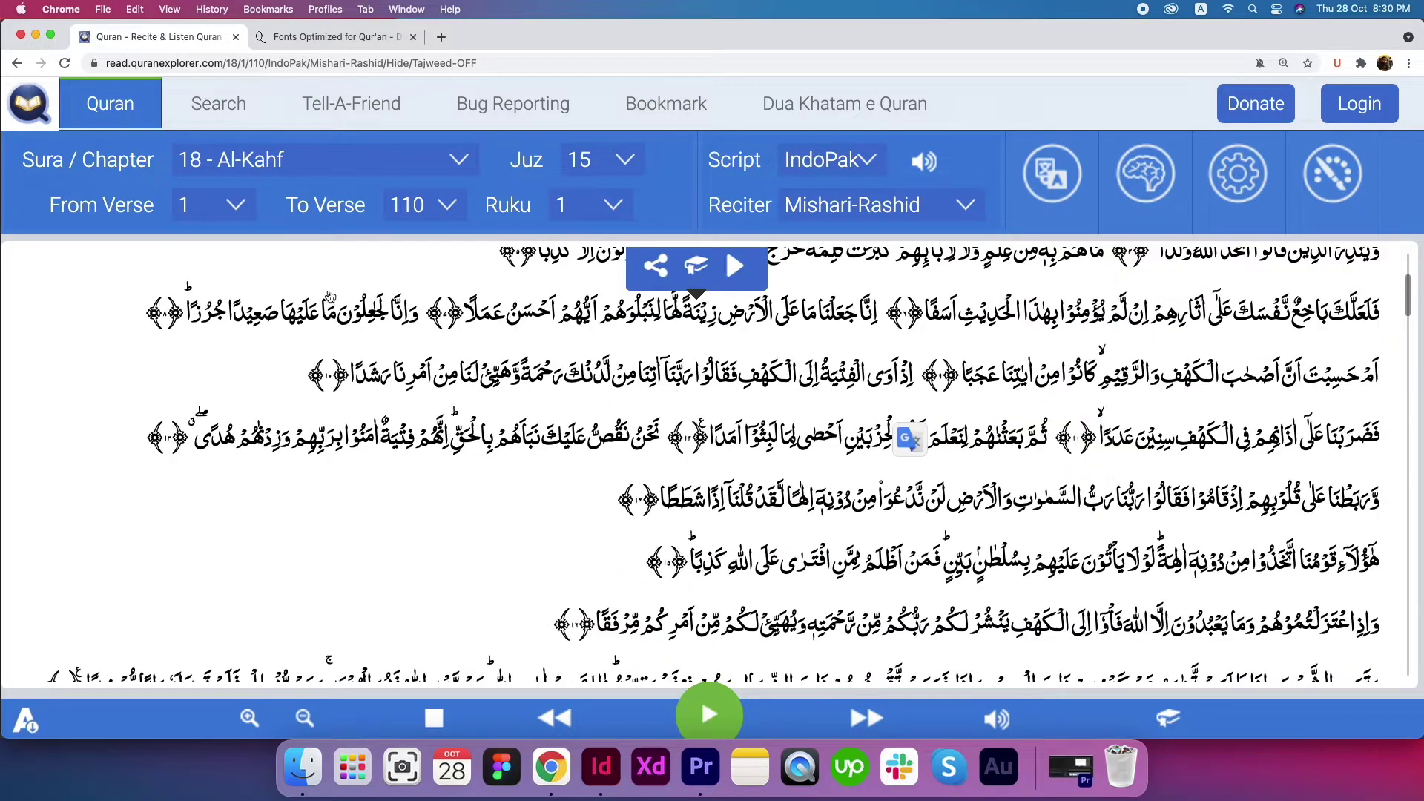
{"action": "scroll", "coordinate": [842, 369], "scroll_direction": "down", "scroll_amount": 10}
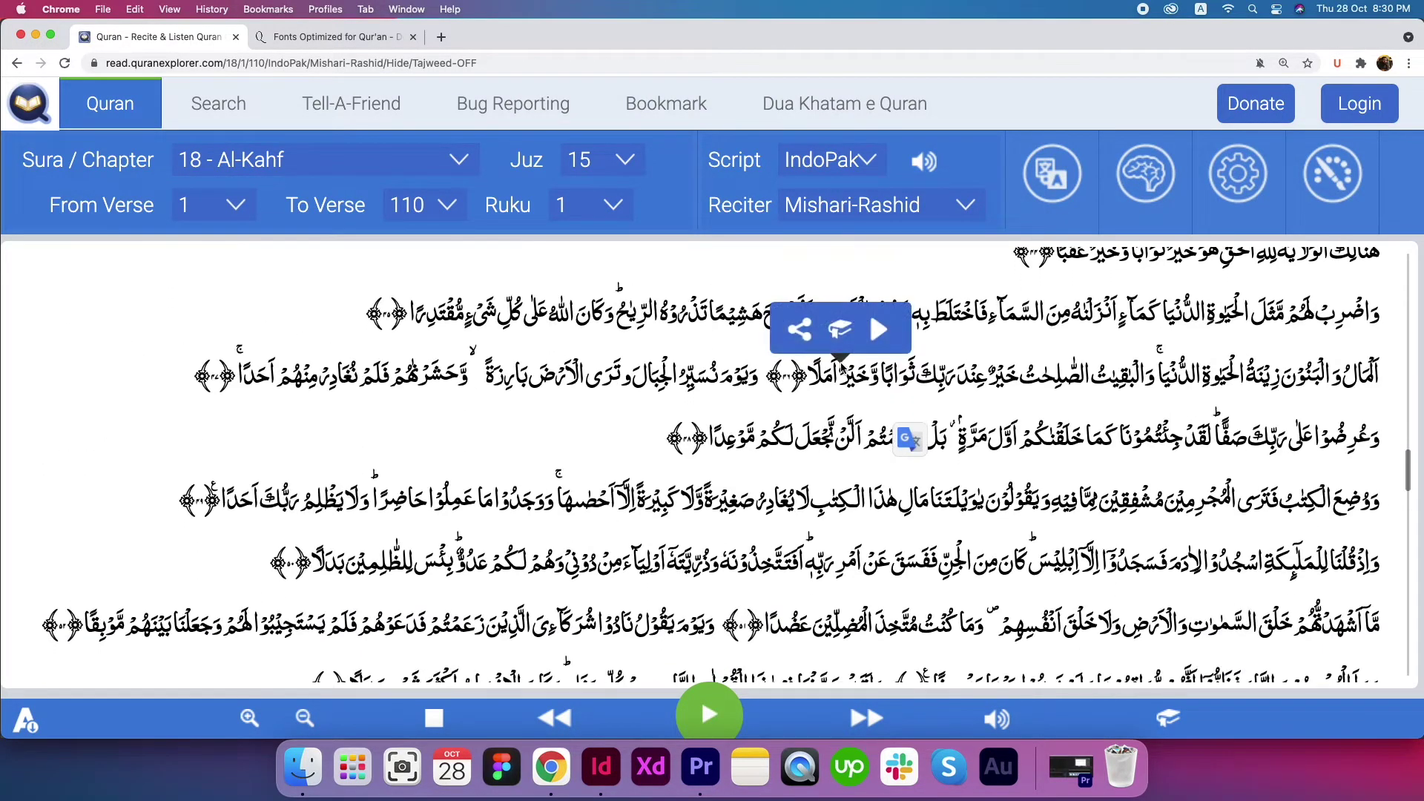
{"action": "scroll", "coordinate": [842, 369], "scroll_direction": "down", "scroll_amount": 10}
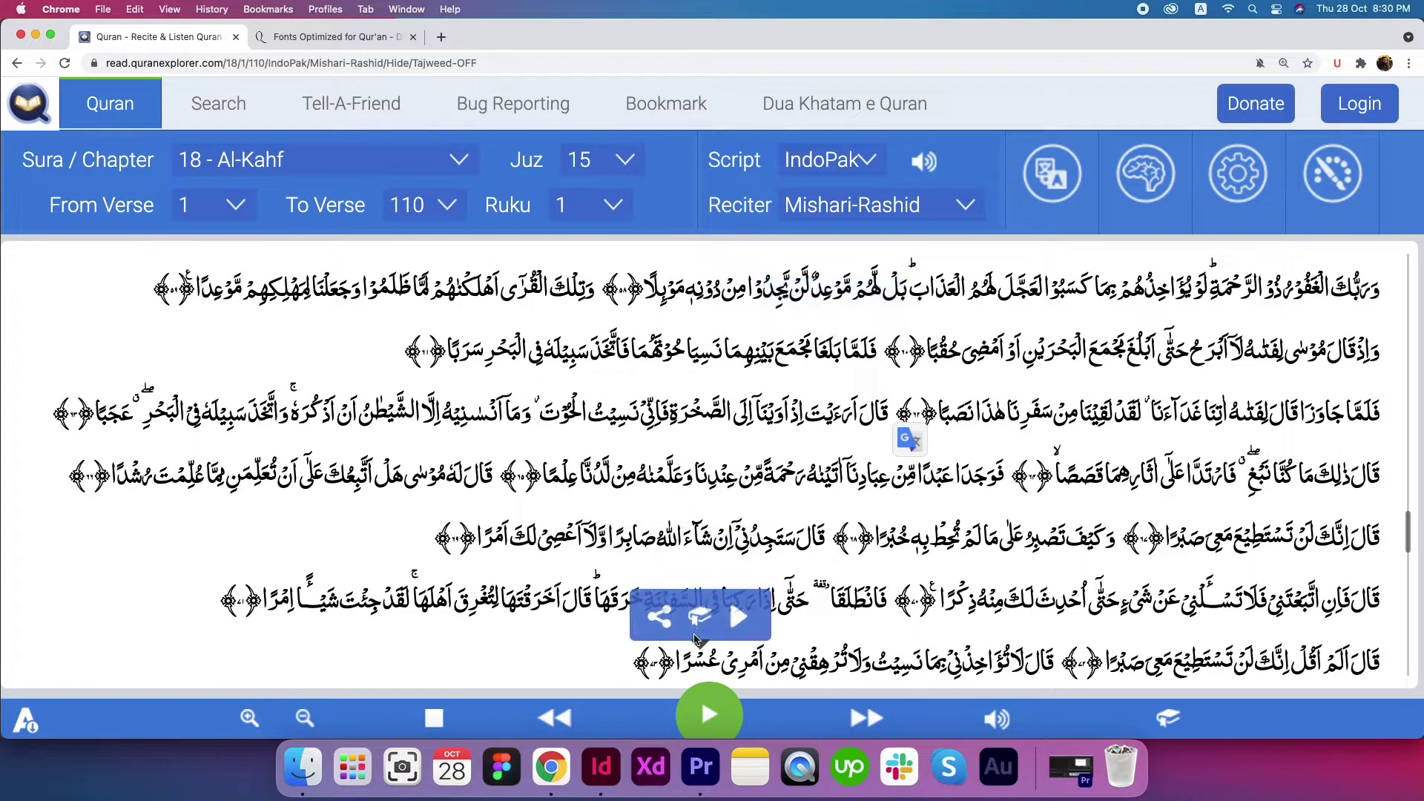
{"action": "left_click", "coordinate": [599, 770]}
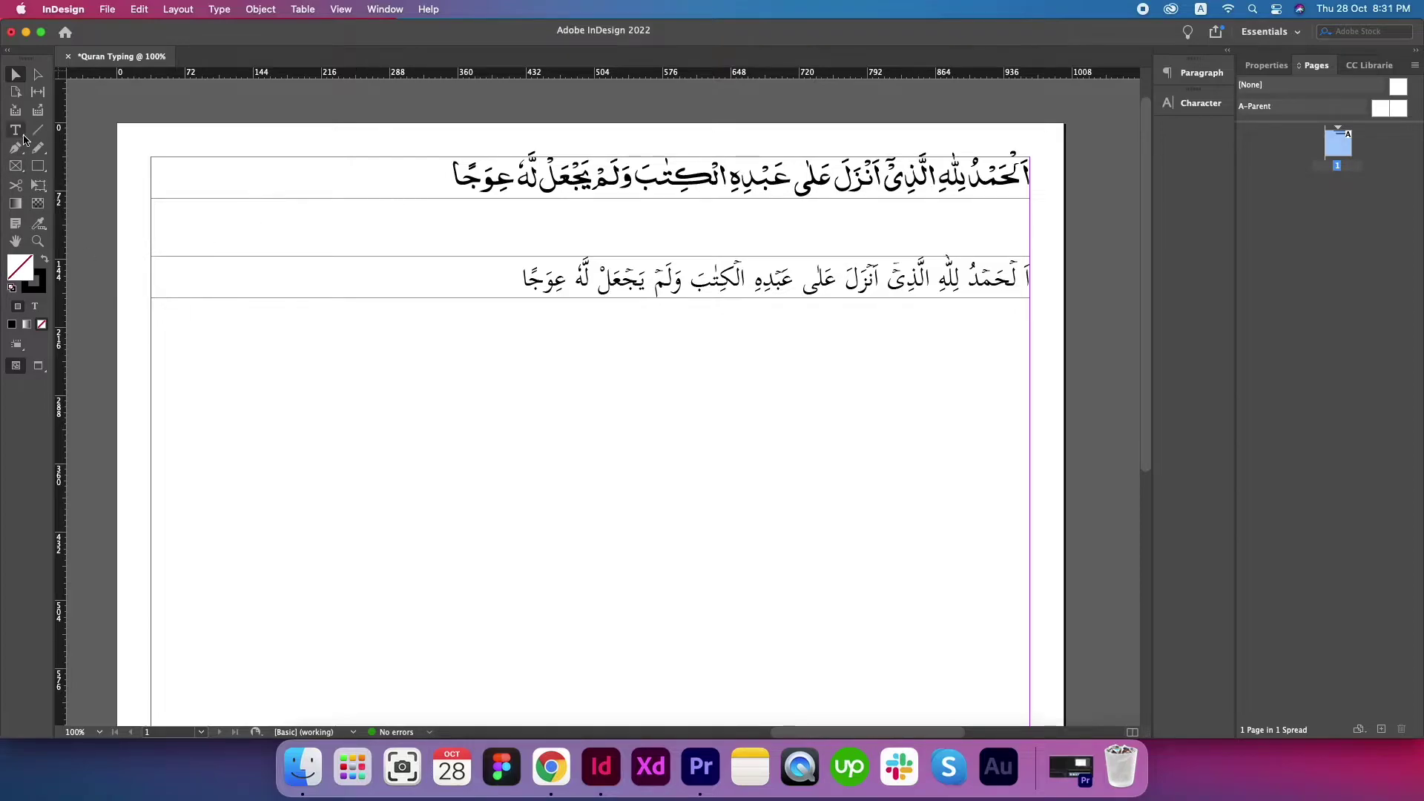
Step: Draw a small circle below the second verse and start typing ا along its outline
{"action": "left_click_drag", "start_coordinate": [39, 172], "coordinate": [74, 200]}
{"action": "left_click_drag", "start_coordinate": [590, 413], "coordinate": [609, 396]}
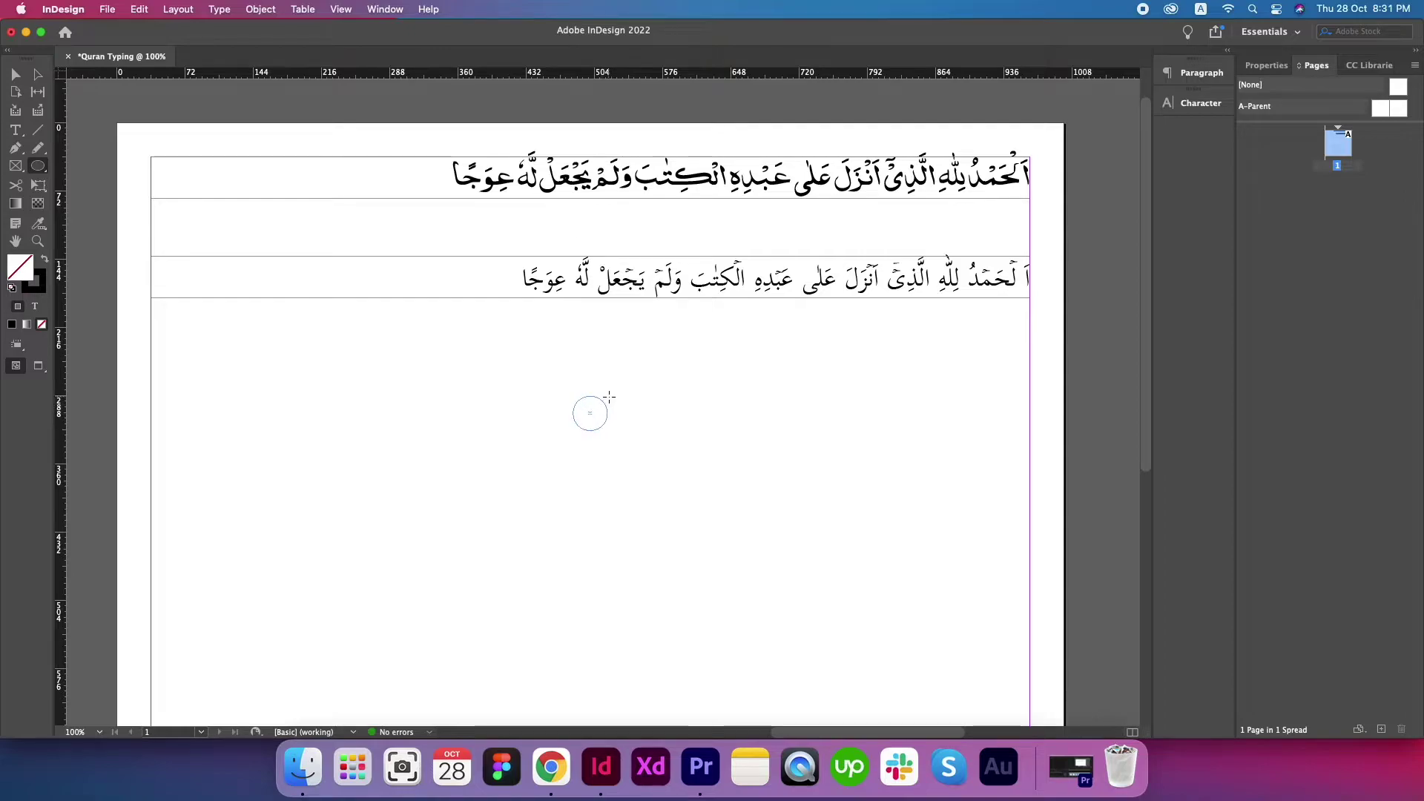
{"action": "left_click", "coordinate": [15, 74]}
{"action": "left_click", "coordinate": [627, 410]}
{"action": "key", "text": "t"}
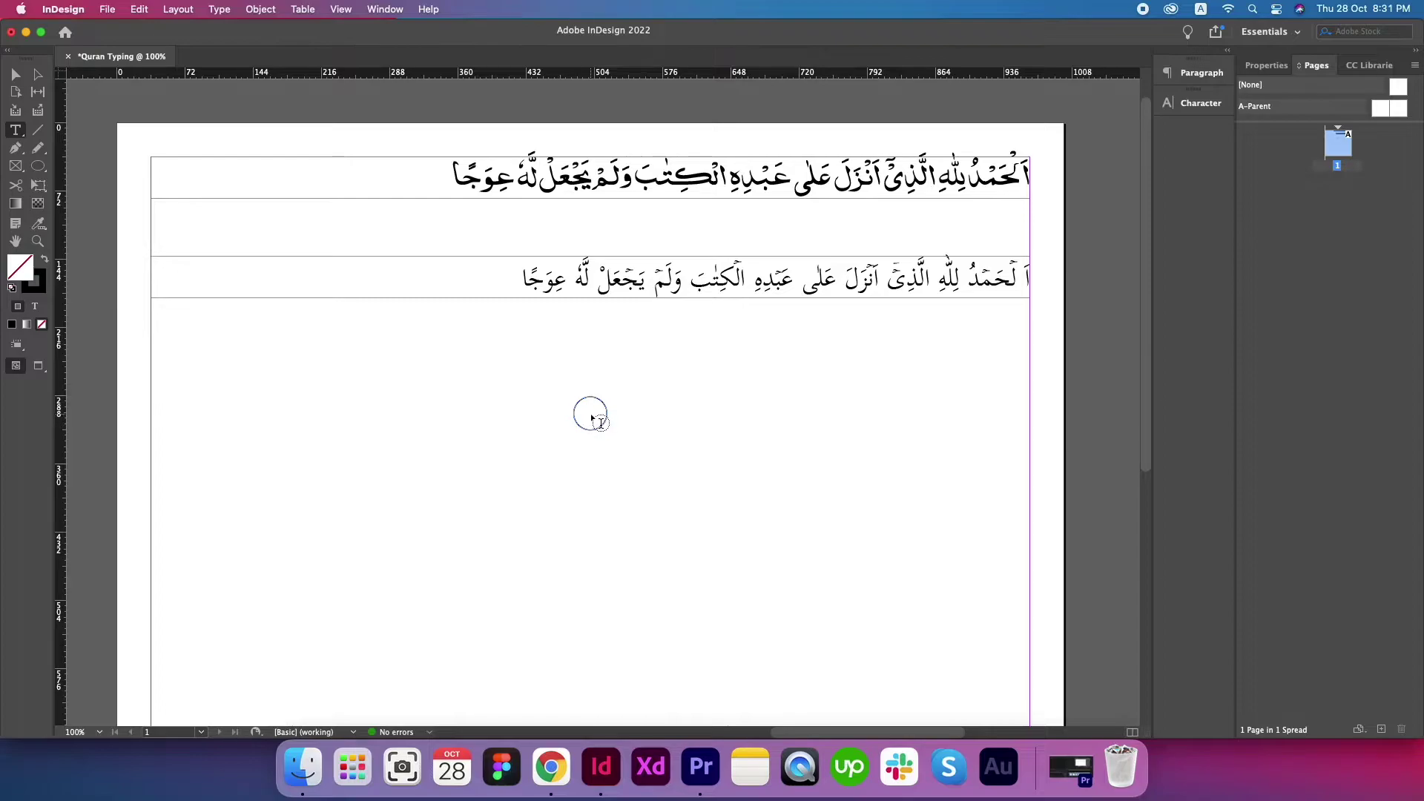
{"action": "left_click", "coordinate": [593, 419]}
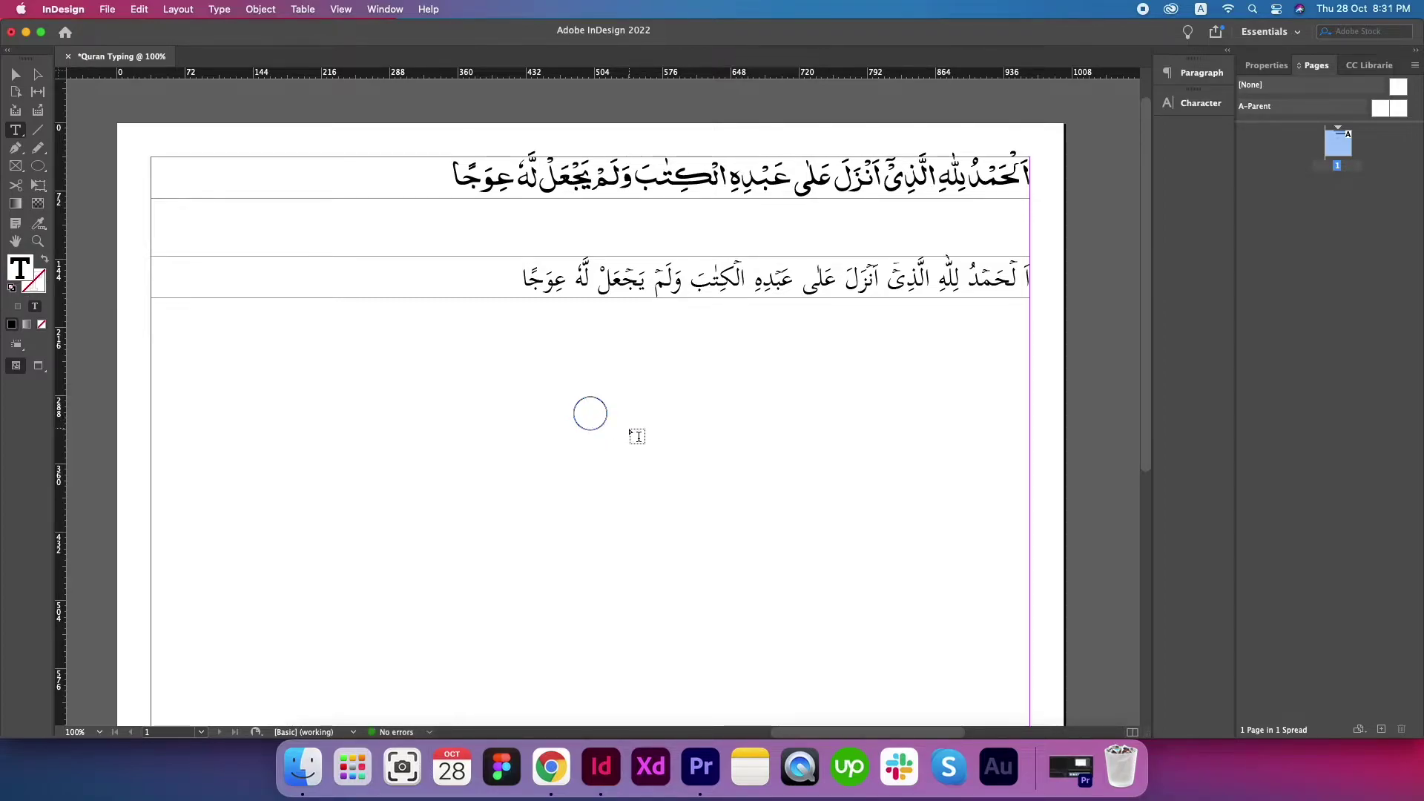
{"action": "type", "text": "ا"}
Step: Switch the keyboard to Arabic and enter the numeral ١ in the circle with the keyboard viewer
{"action": "left_click", "coordinate": [1201, 9]}
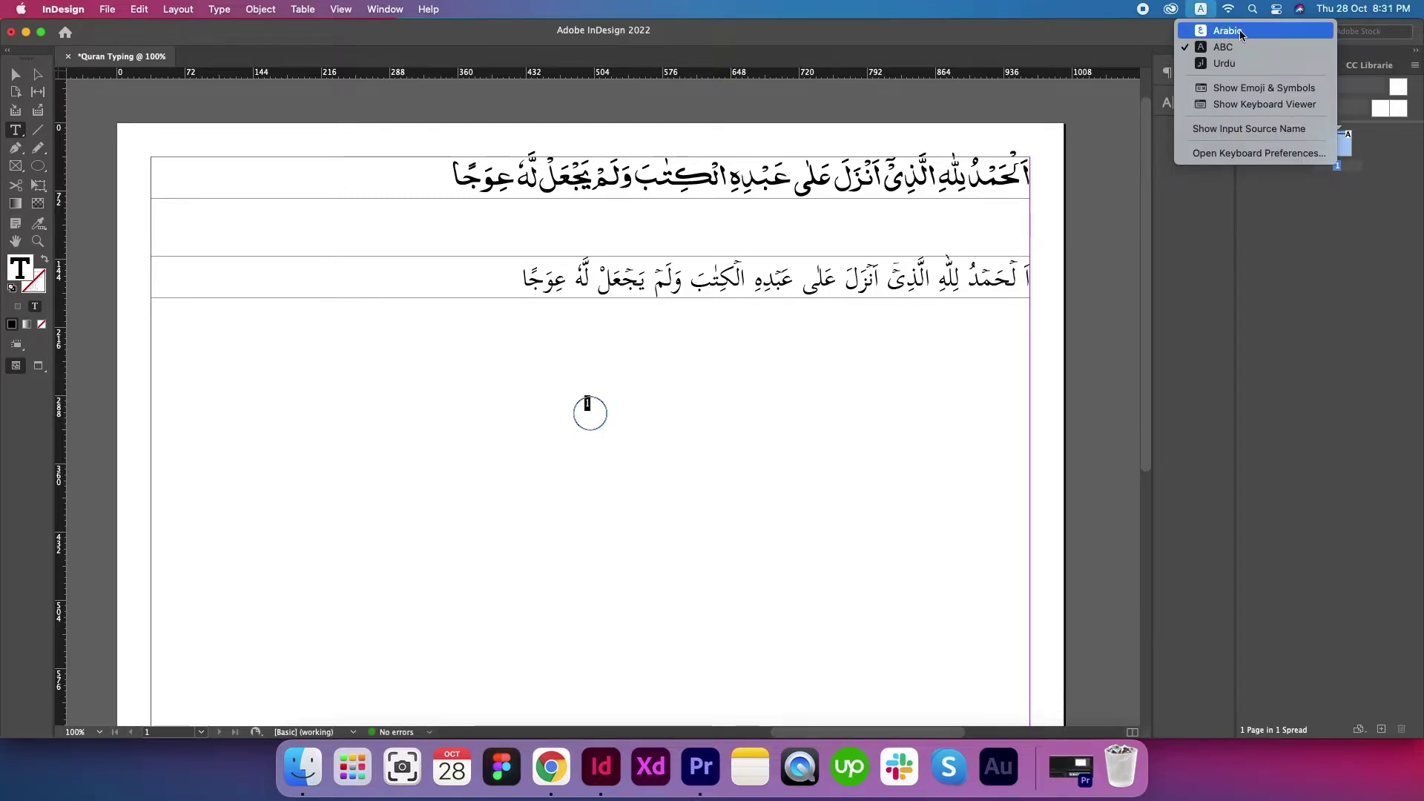
{"action": "left_click", "coordinate": [1239, 30]}
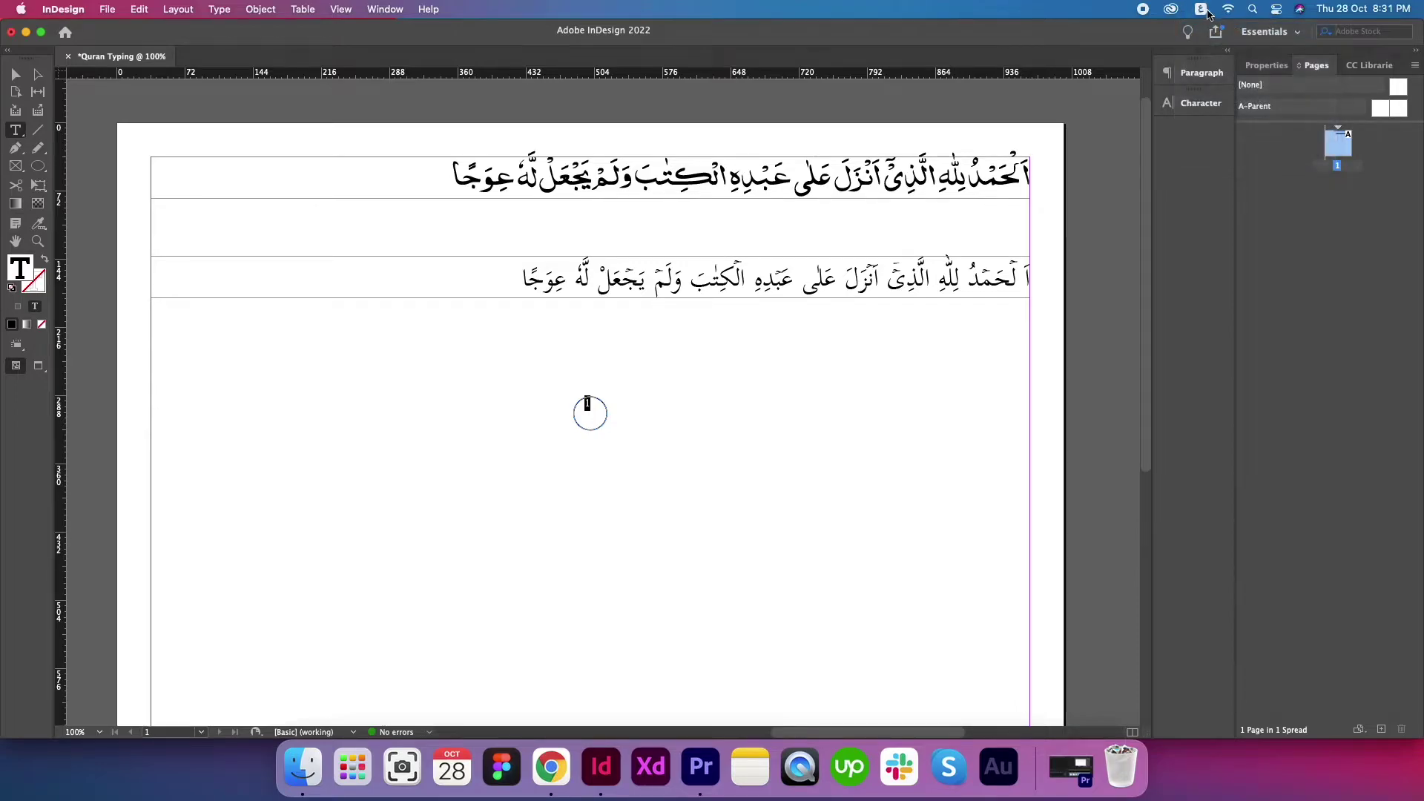
{"action": "left_click", "coordinate": [1203, 10]}
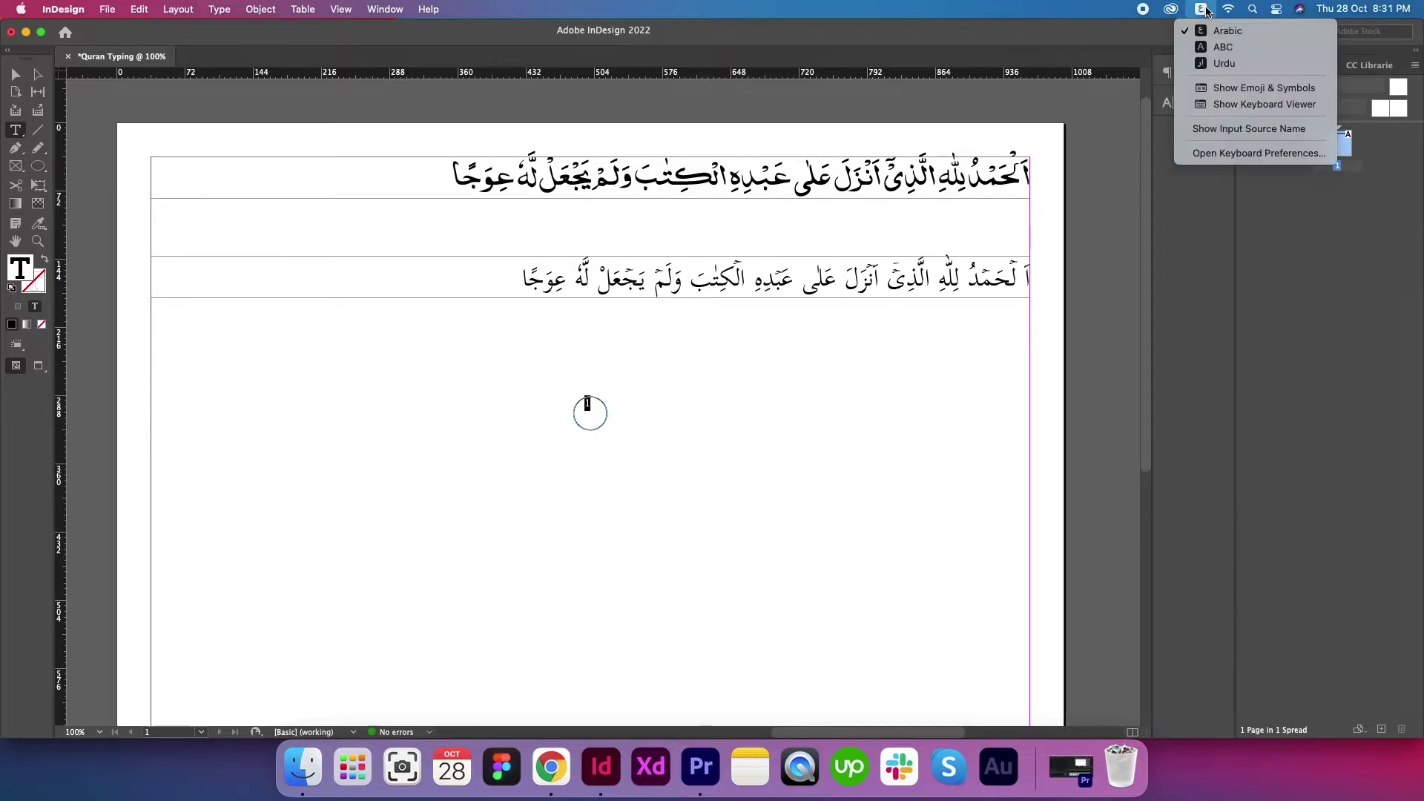
{"action": "left_click", "coordinate": [1237, 107]}
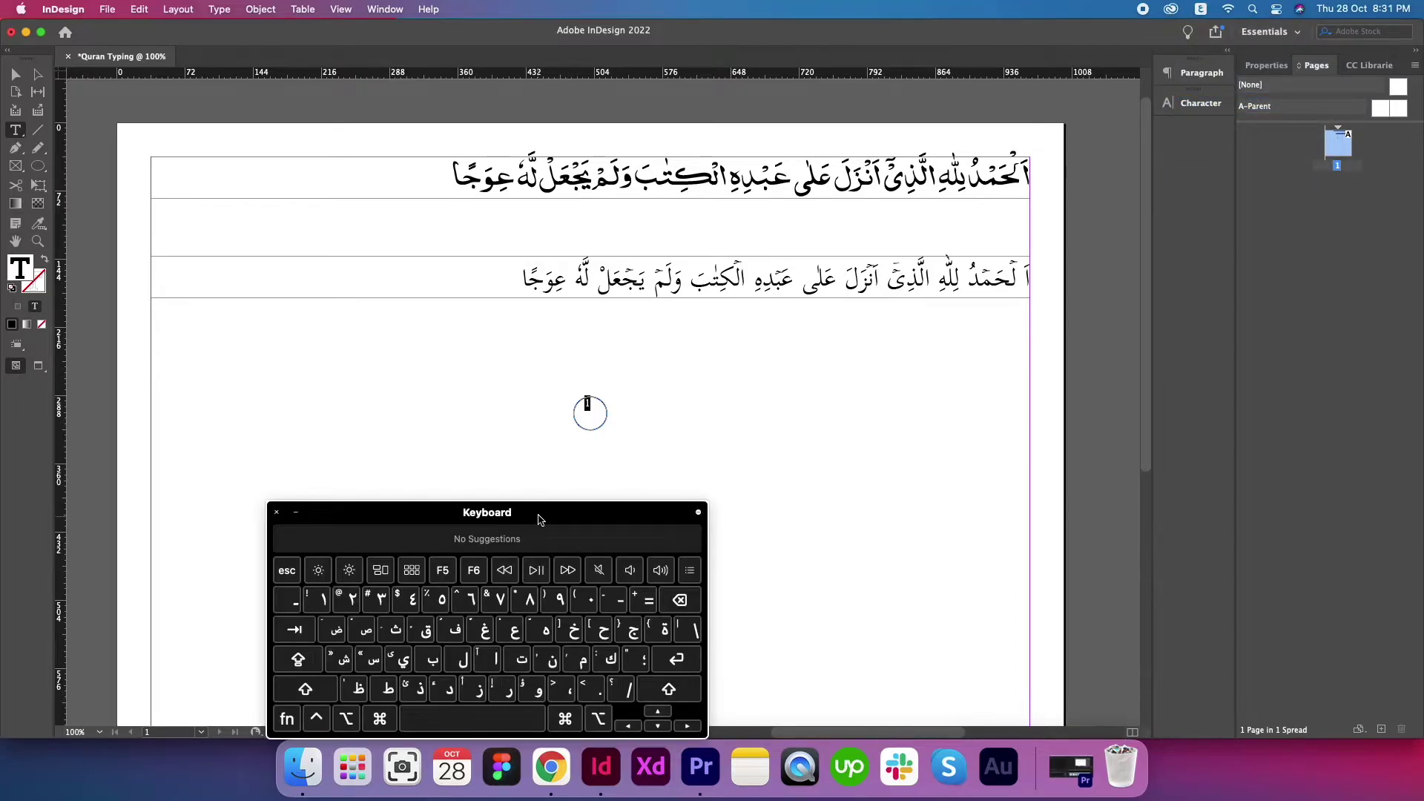
{"action": "left_click_drag", "start_coordinate": [541, 512], "coordinate": [918, 435]}
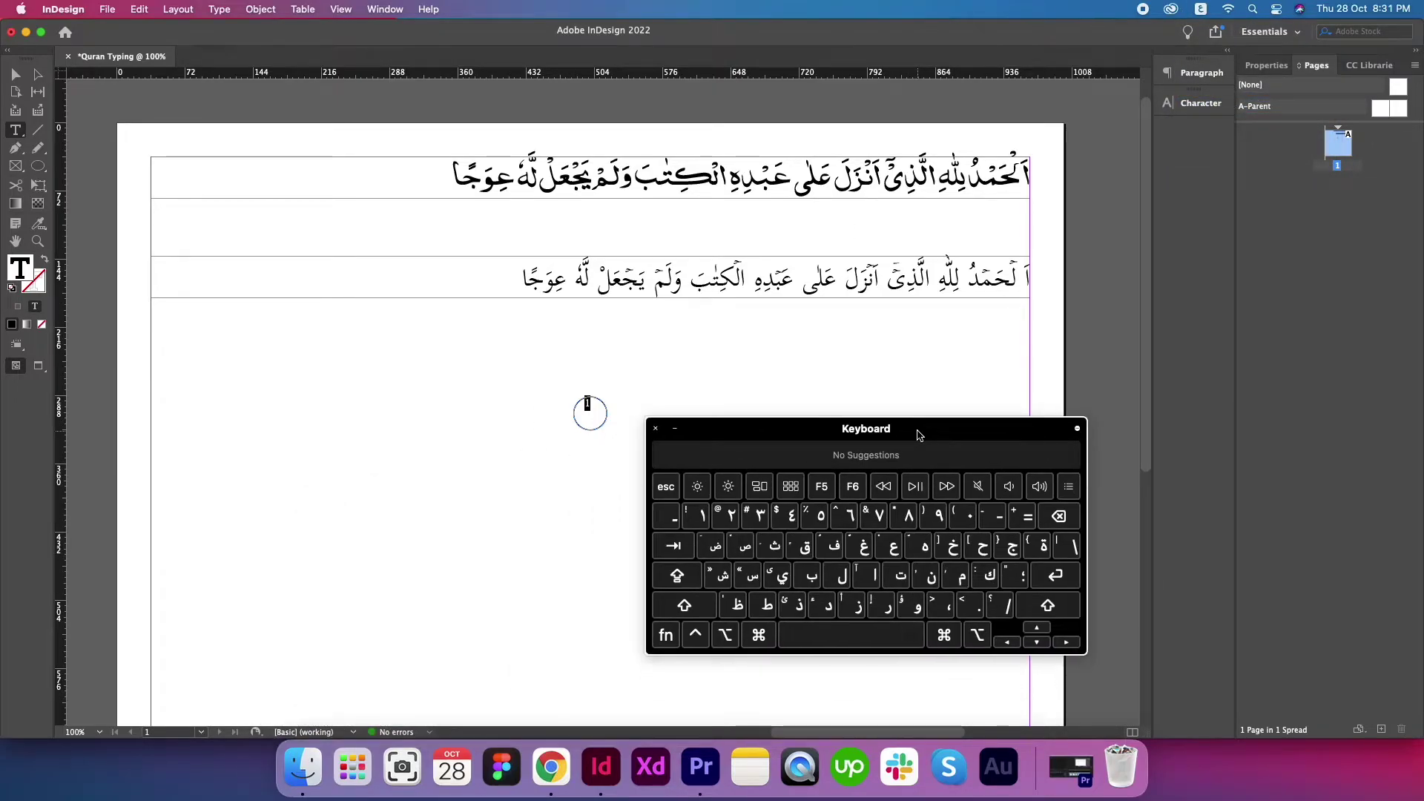
{"action": "left_click", "coordinate": [701, 517]}
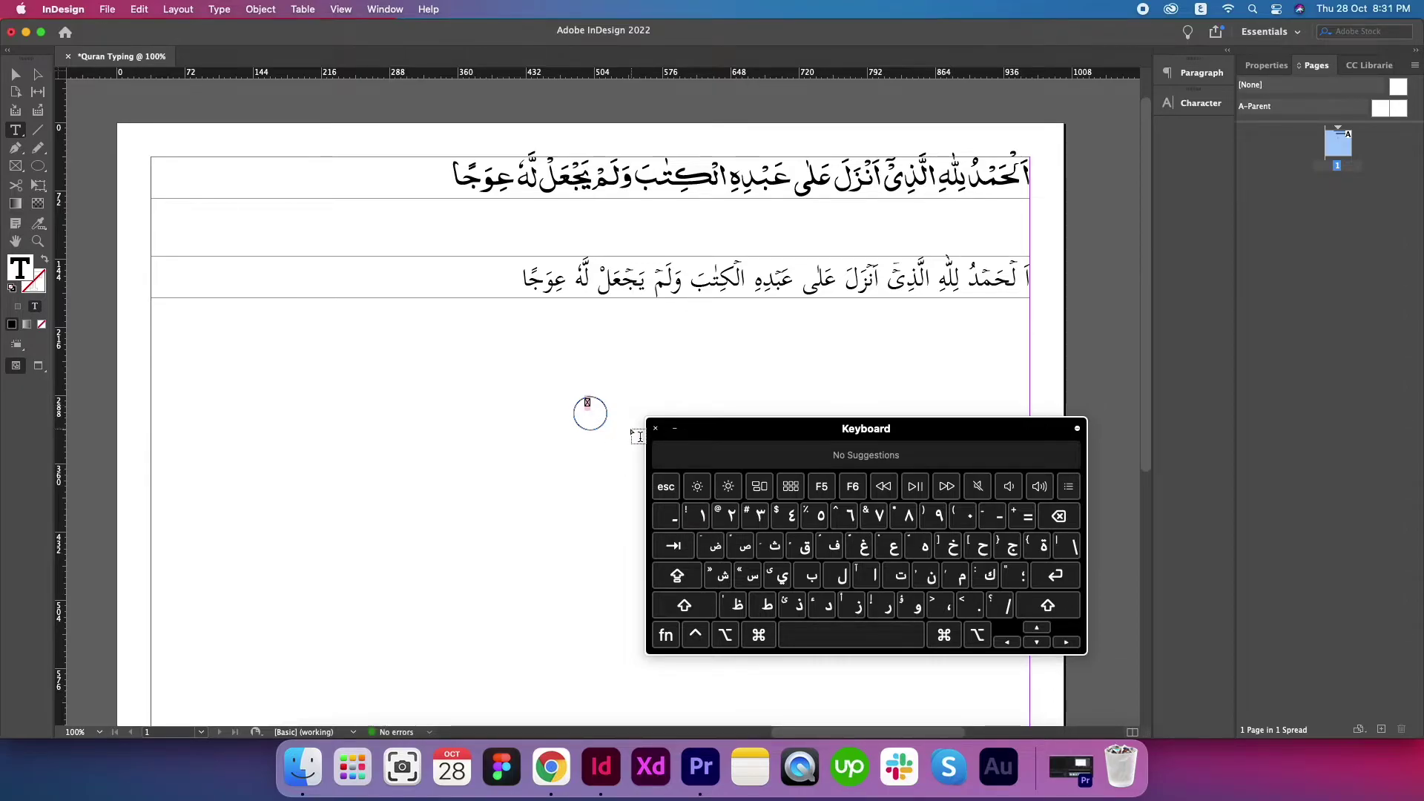
{"action": "left_click", "coordinate": [705, 517]}
Step: Set the circle's numeral in the noorehira font, switching the keyboard back to English
{"action": "left_click", "coordinate": [1201, 103]}
{"action": "left_click", "coordinate": [1065, 119]}
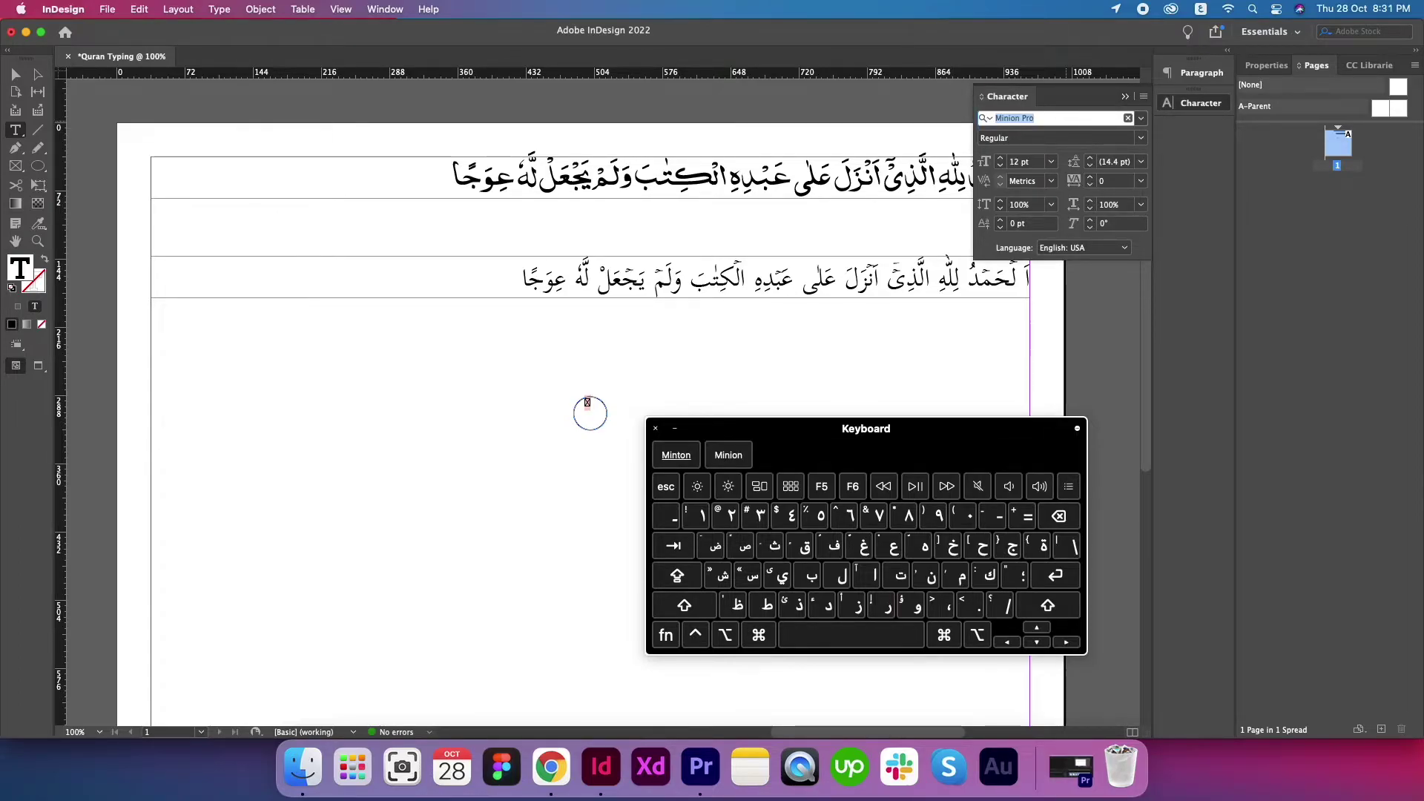
{"action": "type", "text": "رخخق"}
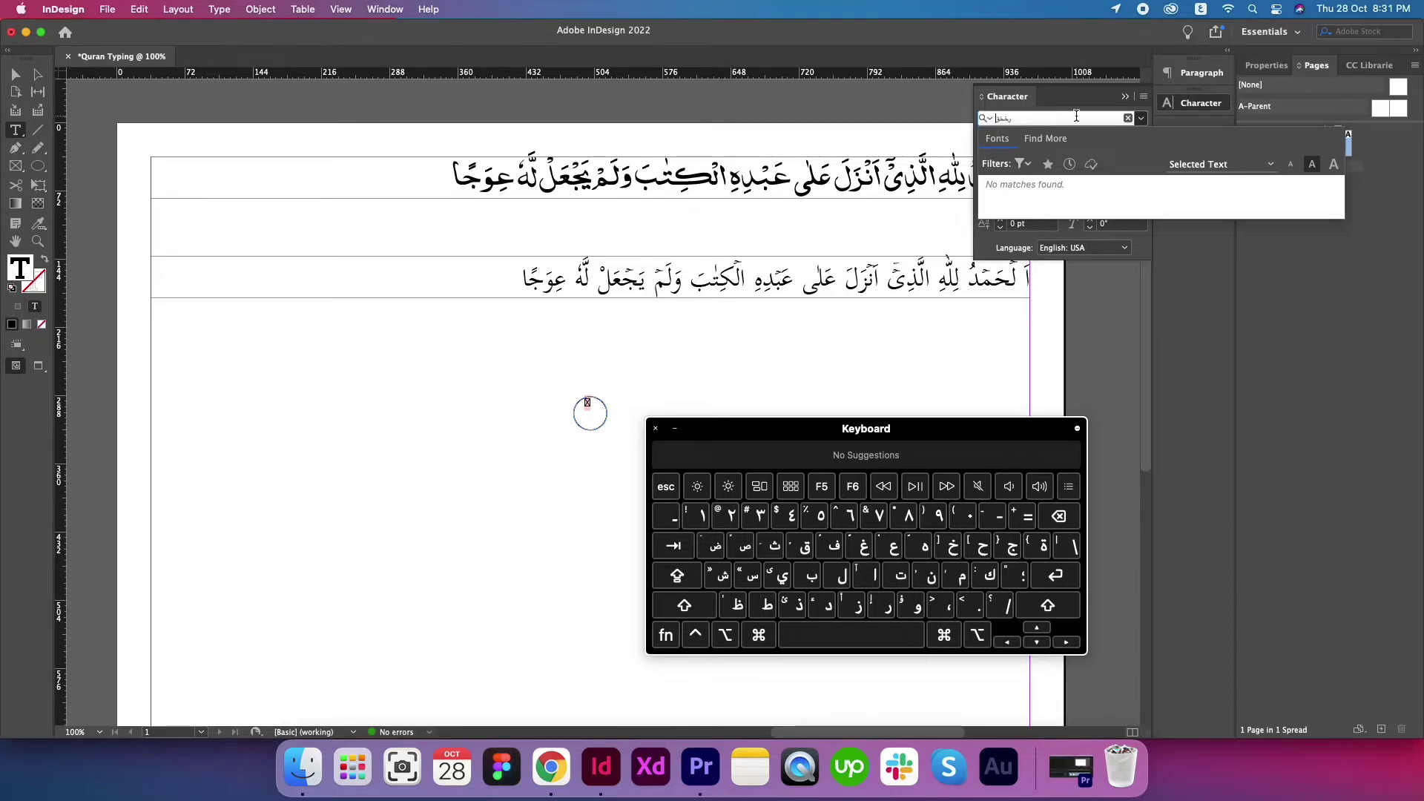
{"action": "key", "text": "BackSpace"}
{"action": "key", "text": "BackSpace"}
{"action": "key", "text": "BackSpace"}
{"action": "key", "text": "BackSpace"}
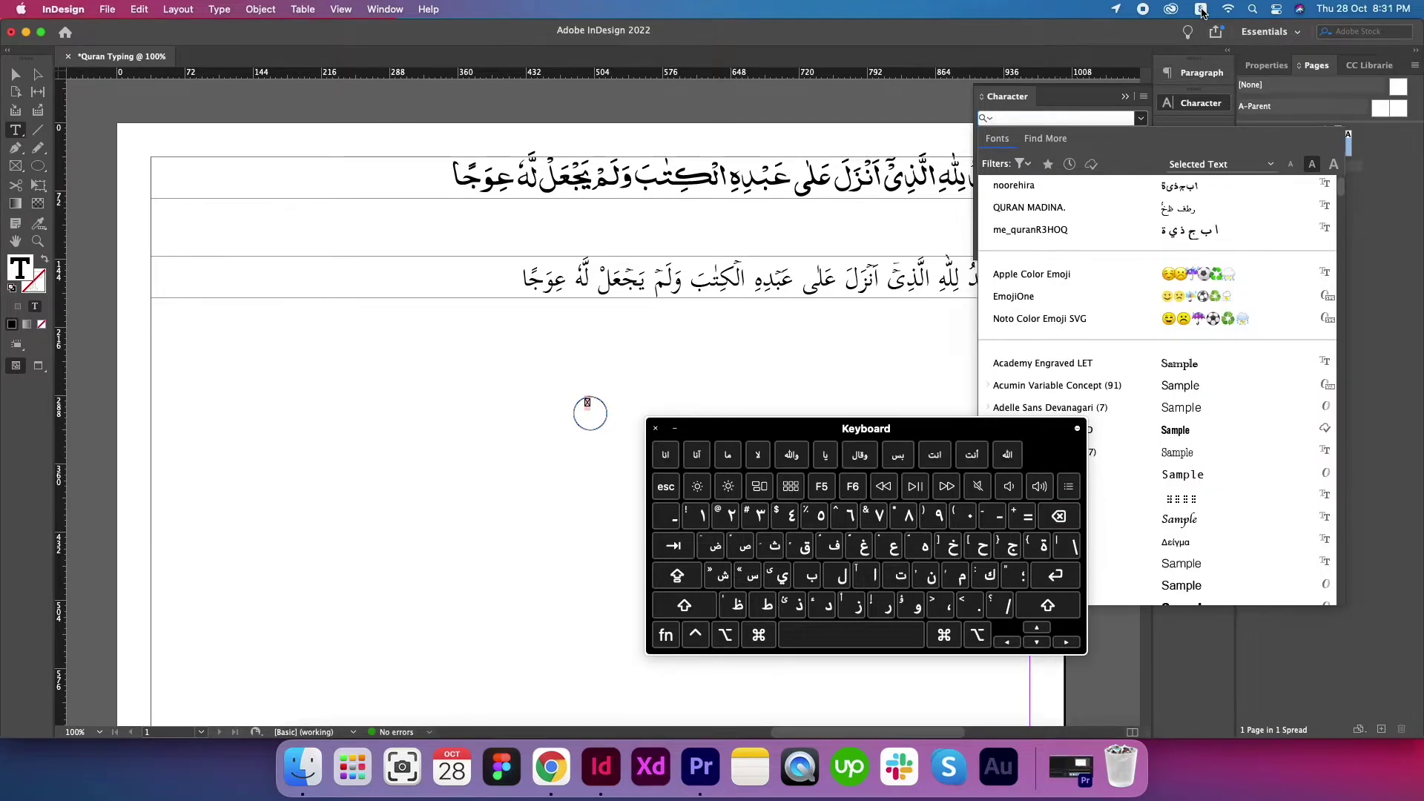
{"action": "left_click", "coordinate": [1202, 11]}
{"action": "left_click", "coordinate": [1198, 45]}
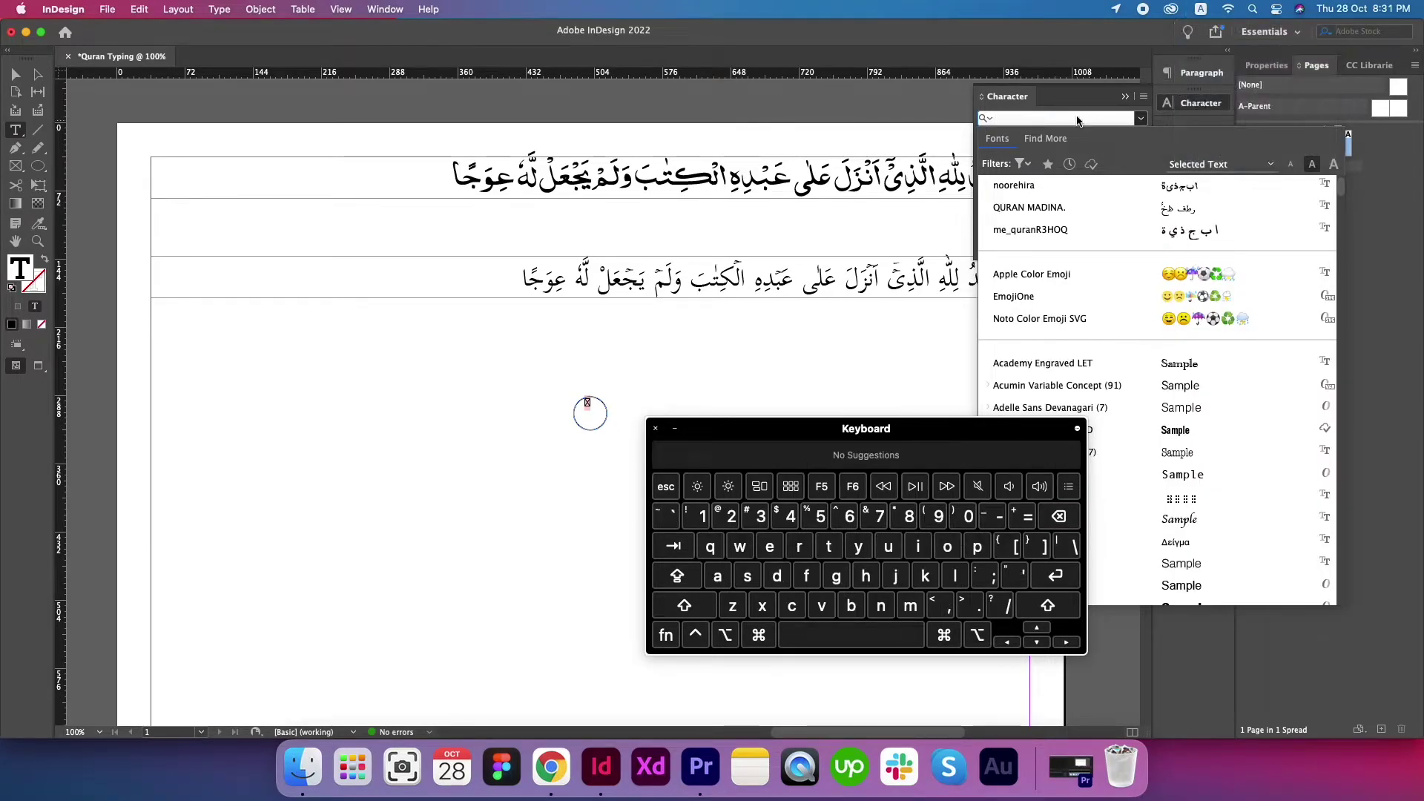
{"action": "left_click", "coordinate": [1036, 118]}
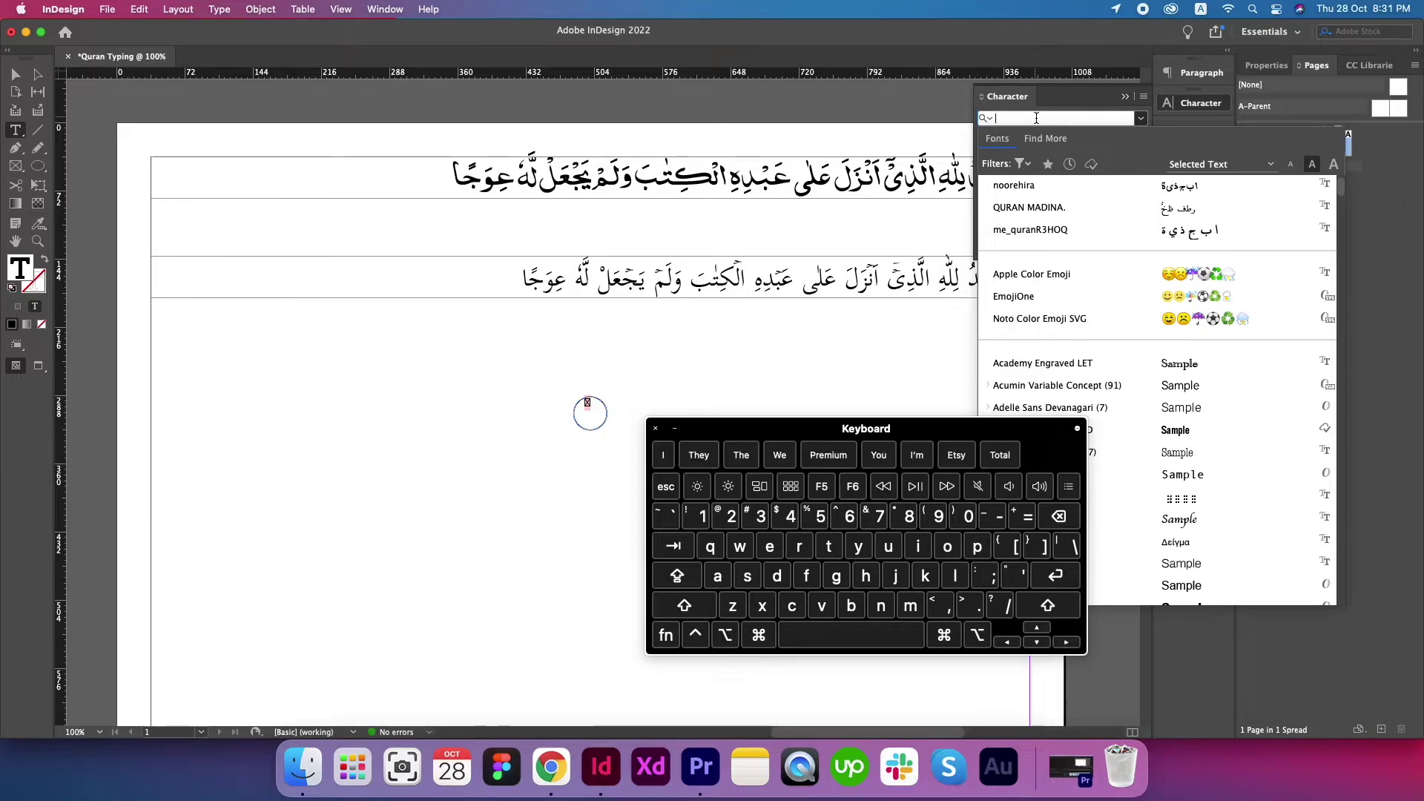
{"action": "left_click", "coordinate": [1013, 185]}
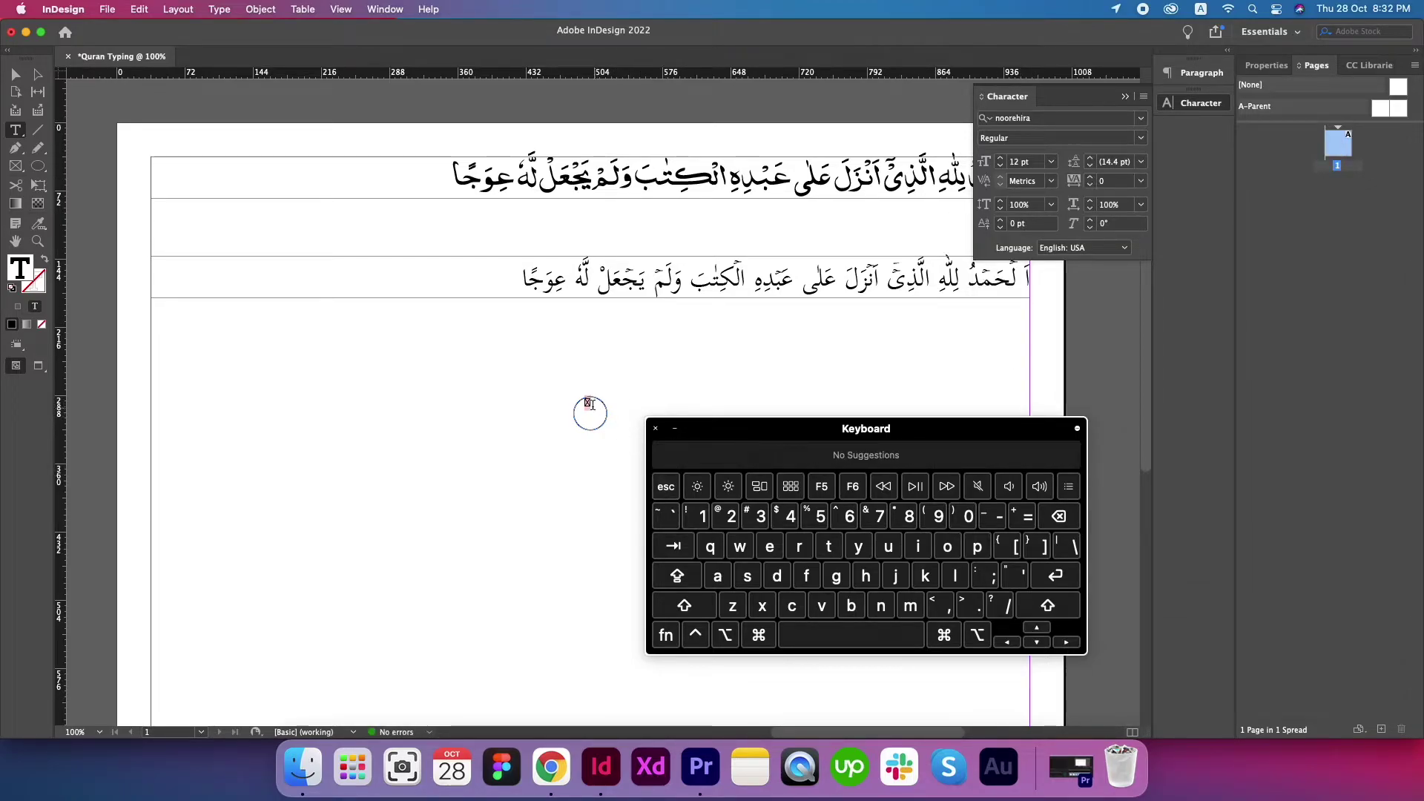
{"action": "left_click", "coordinate": [590, 404]}
{"action": "left_click", "coordinate": [1057, 119]}
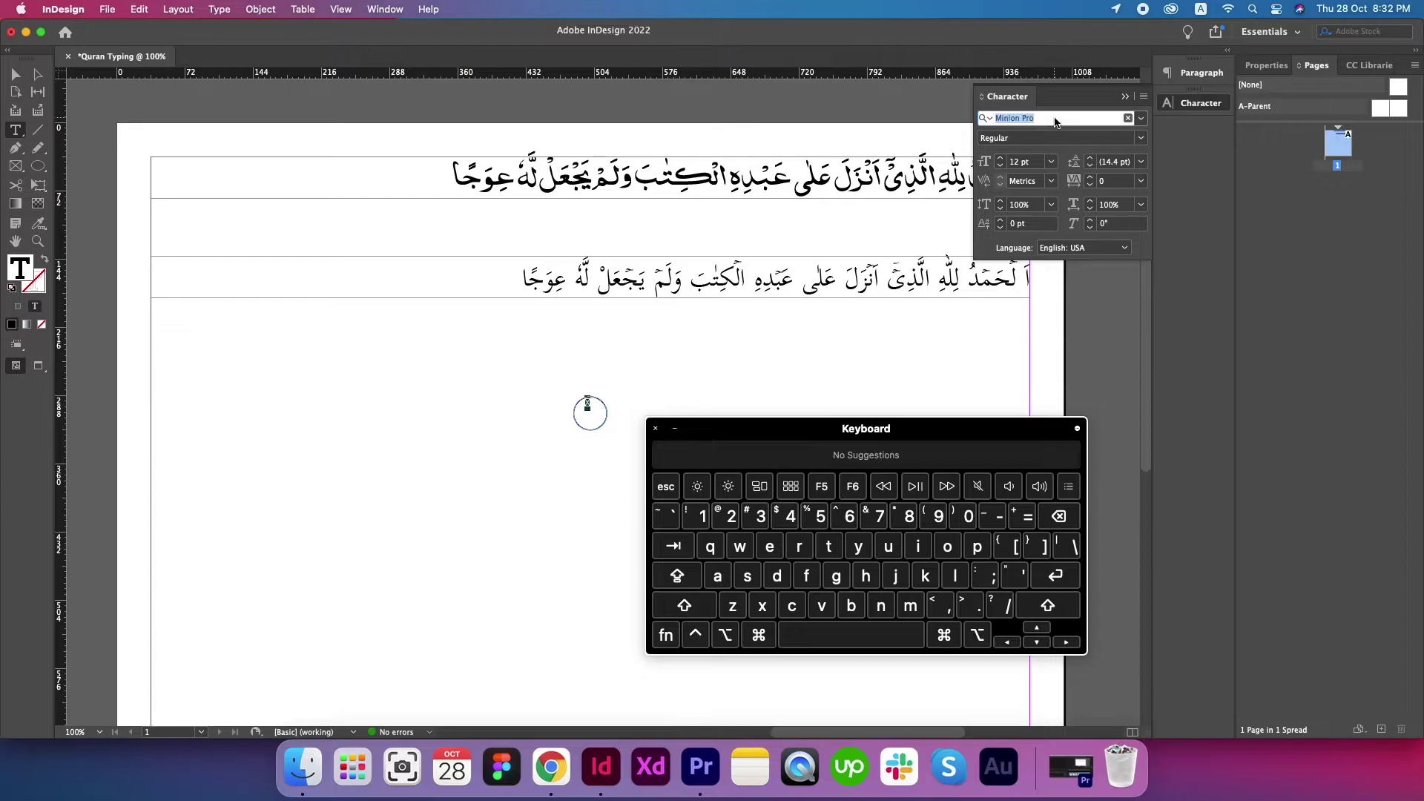
{"action": "type", "text": "noor"}
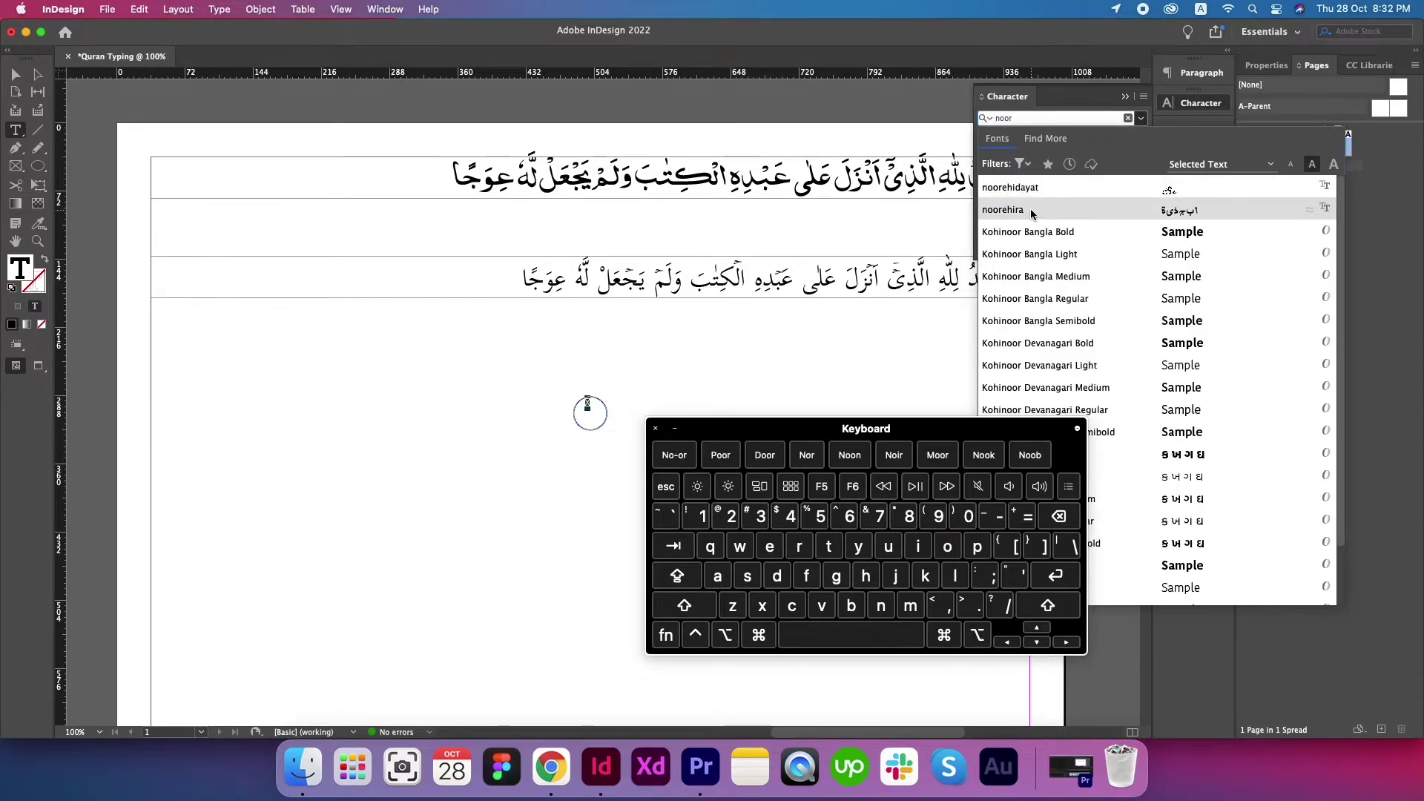
{"action": "left_click", "coordinate": [1031, 210]}
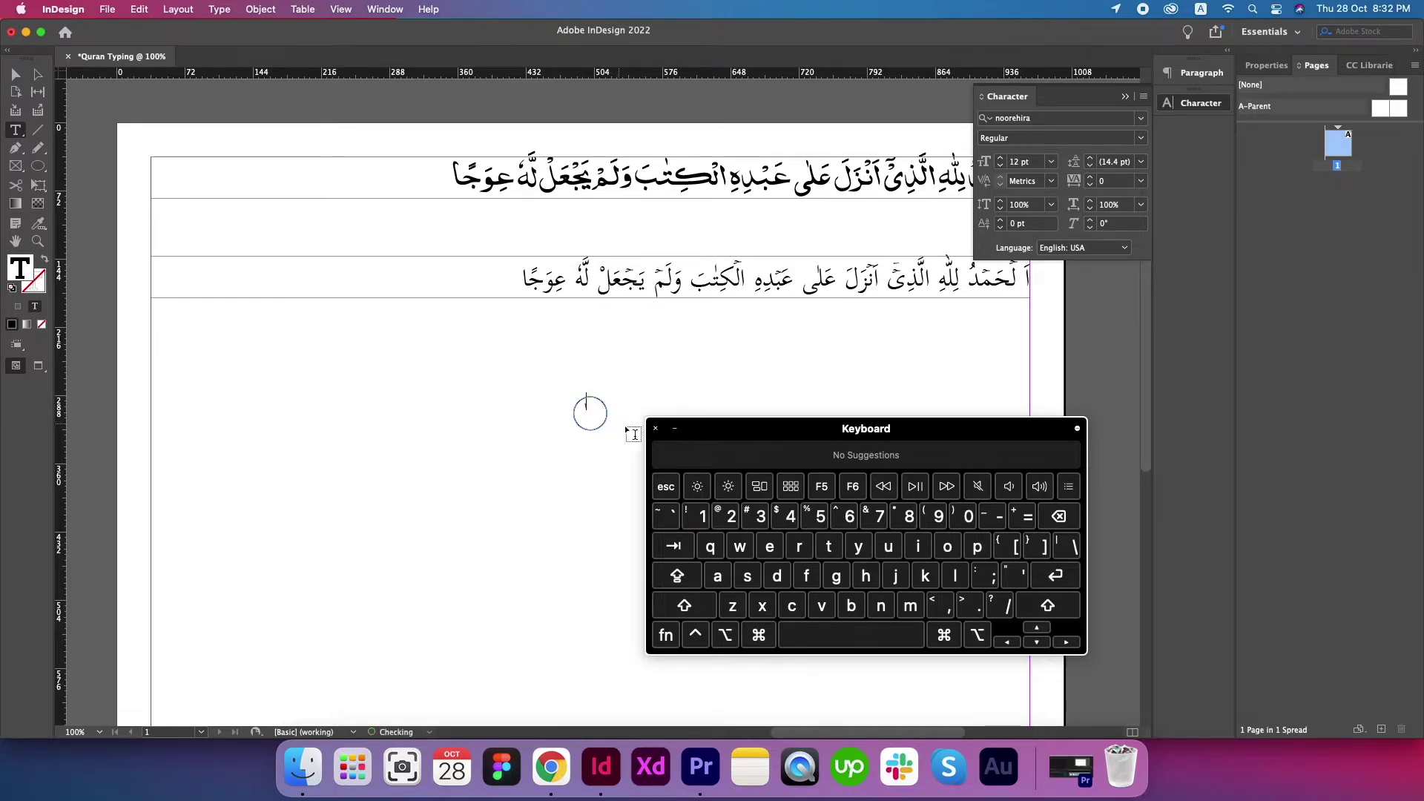
Step: Resize the circle's numeral to 26 pt, nudging the circle up and right
{"action": "left_click", "coordinate": [13, 75]}
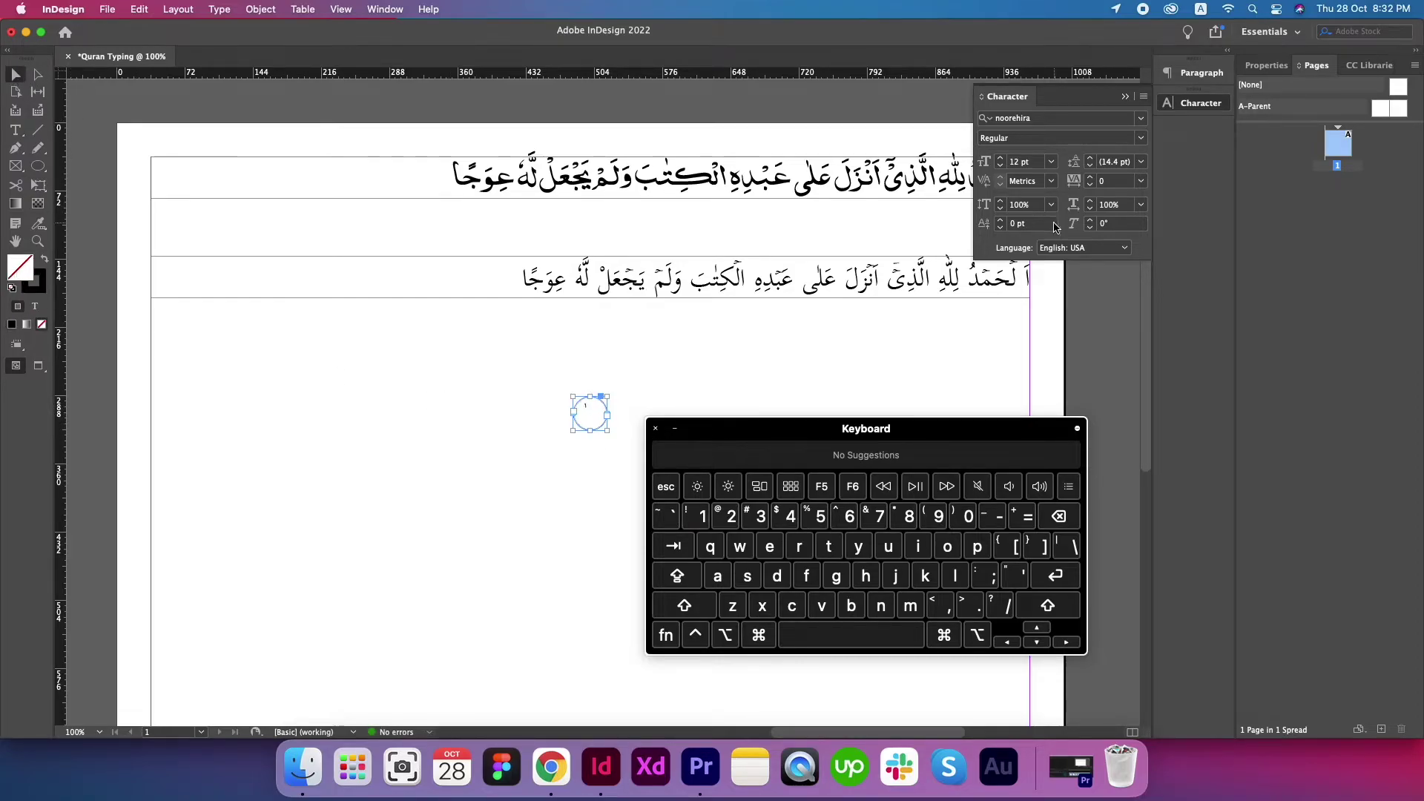
{"action": "left_click", "coordinate": [1021, 161]}
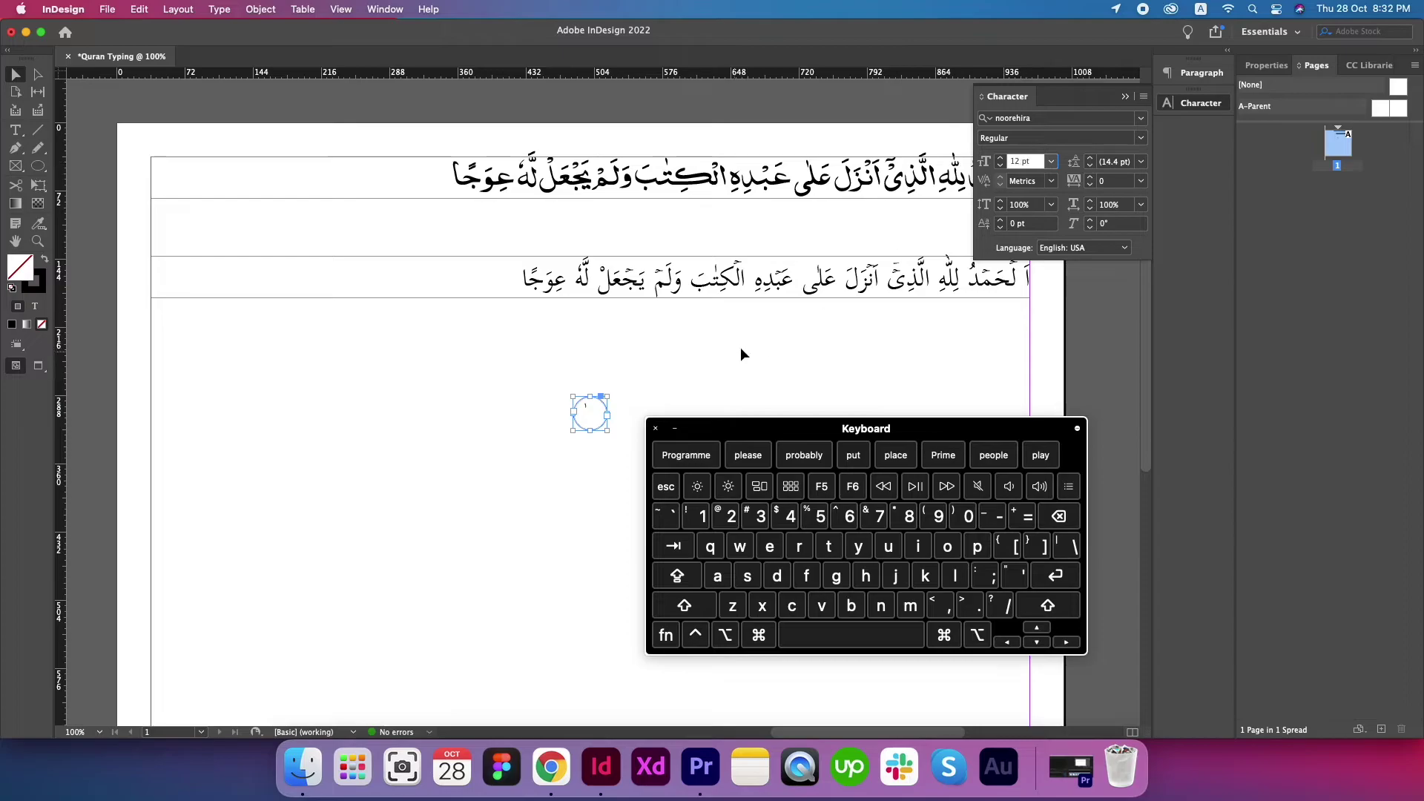
{"action": "left_click_drag", "start_coordinate": [590, 412], "coordinate": [646, 382]}
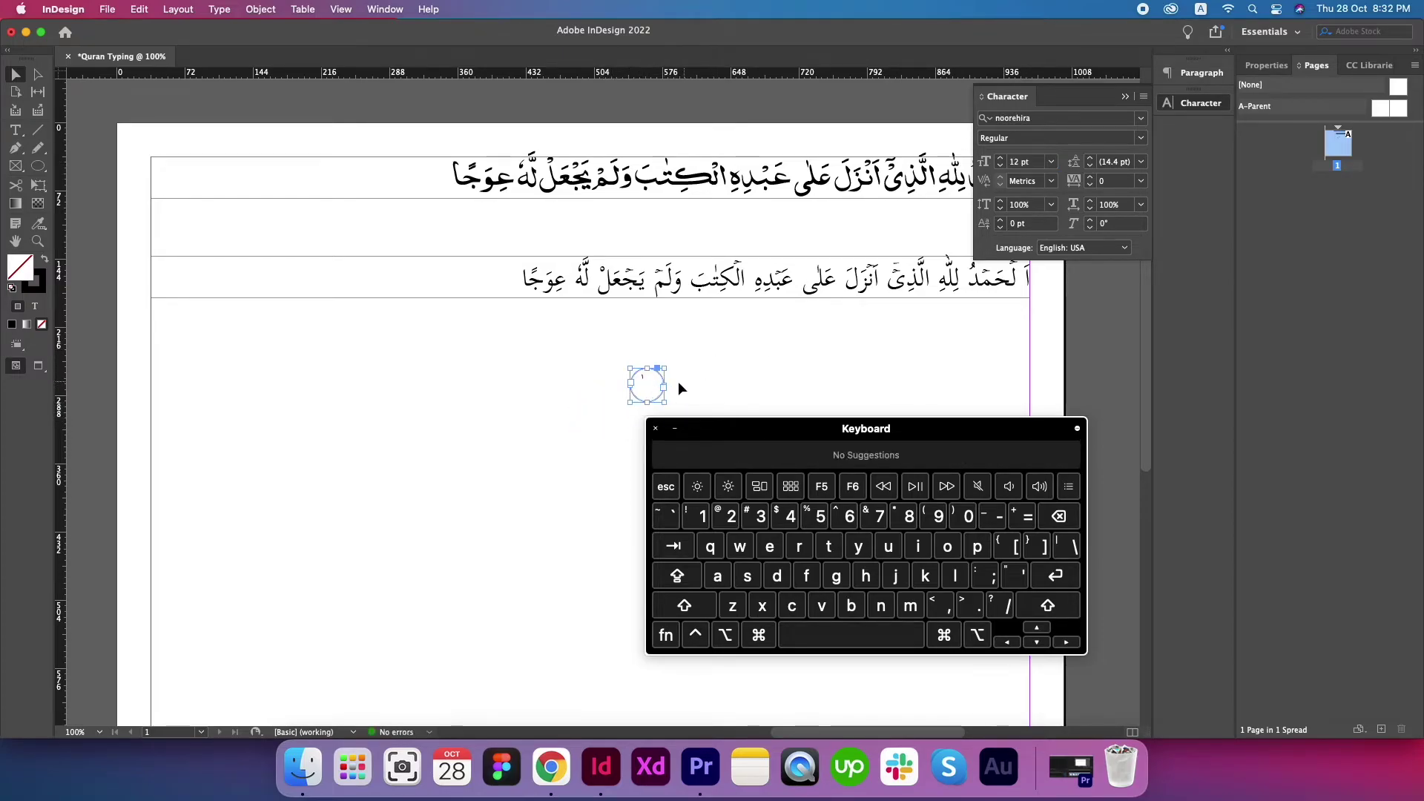
{"action": "double_click", "coordinate": [644, 378]}
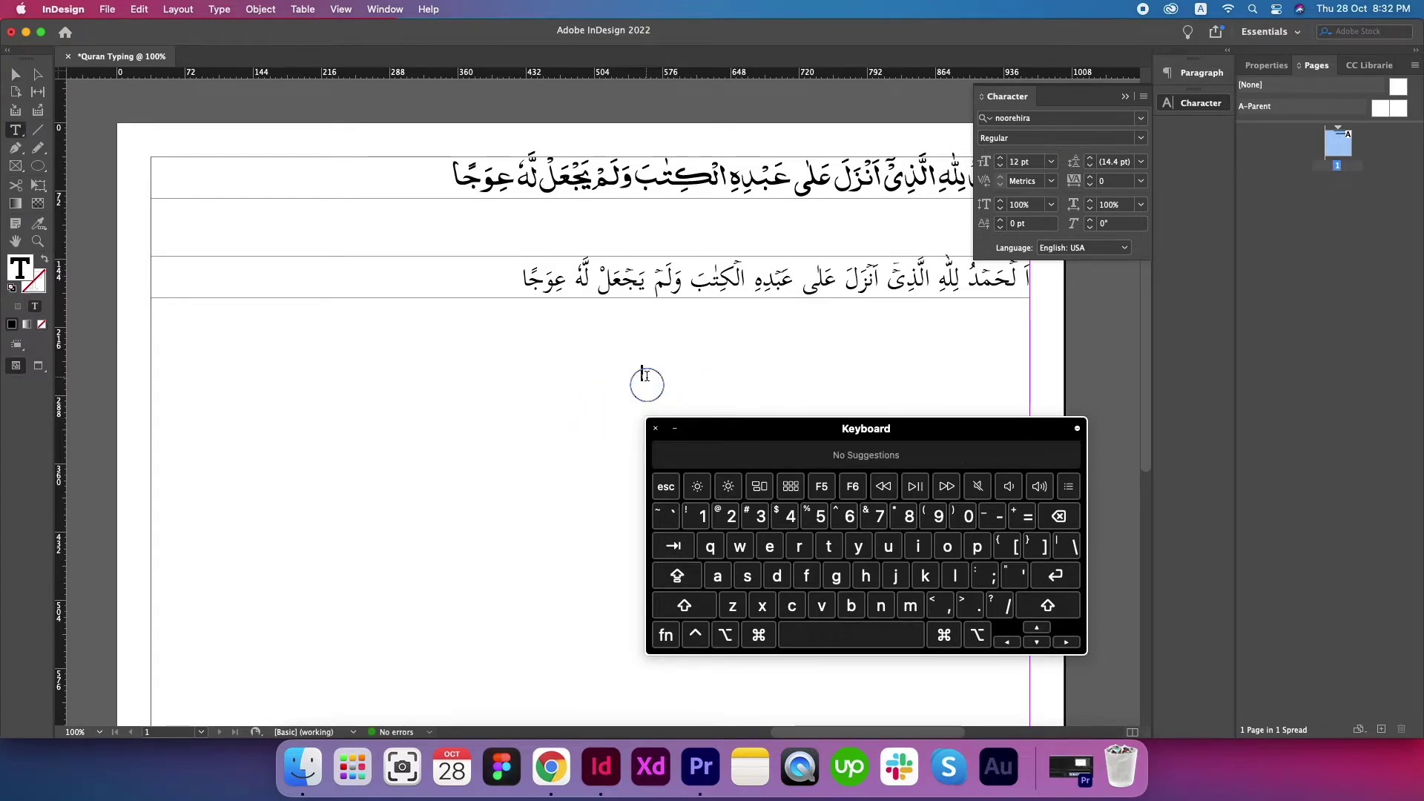
{"action": "left_click", "coordinate": [1021, 161]}
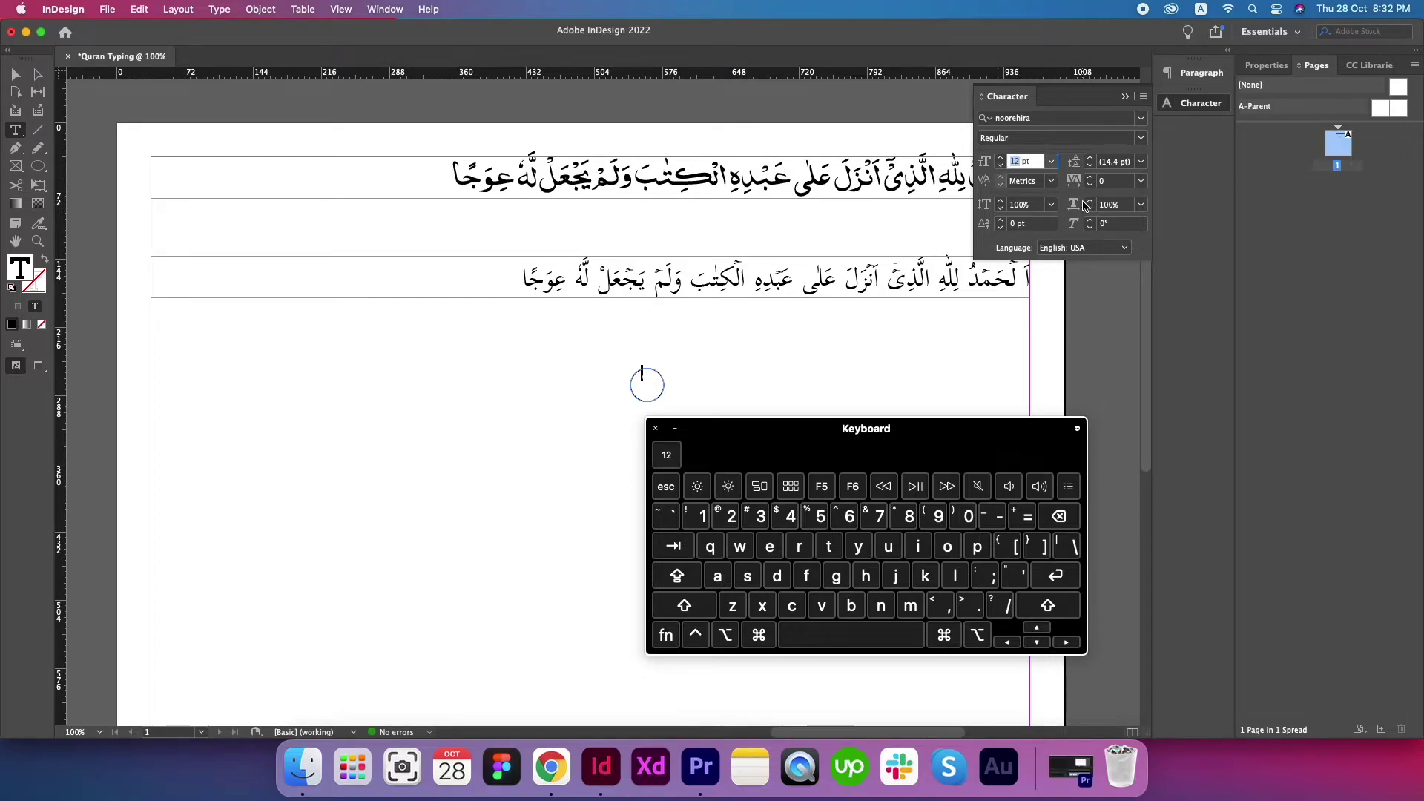
{"action": "type", "text": "36"}
{"action": "key", "text": "Return"}
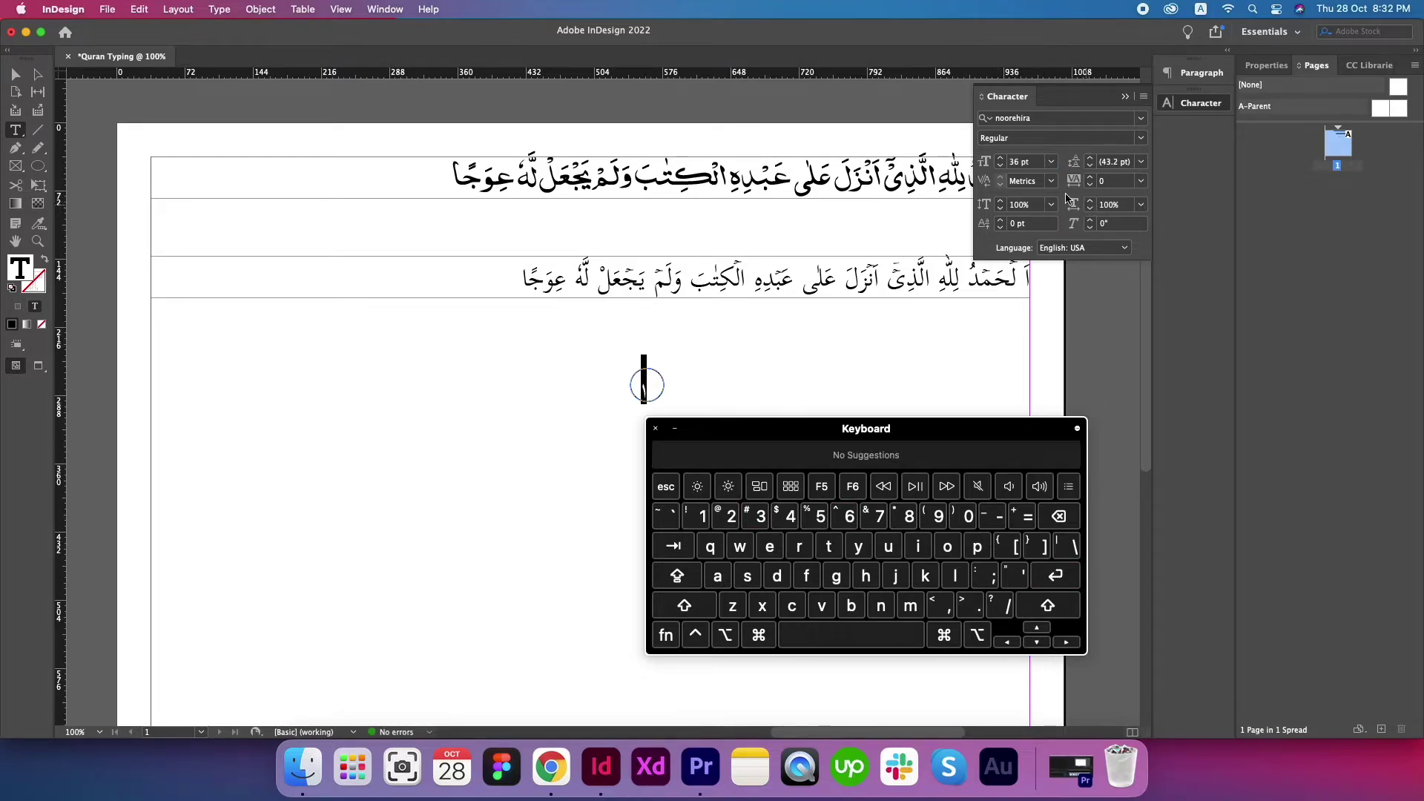
{"action": "left_click", "coordinate": [1023, 162]}
{"action": "type", "text": "28"}
{"action": "key", "text": "Return"}
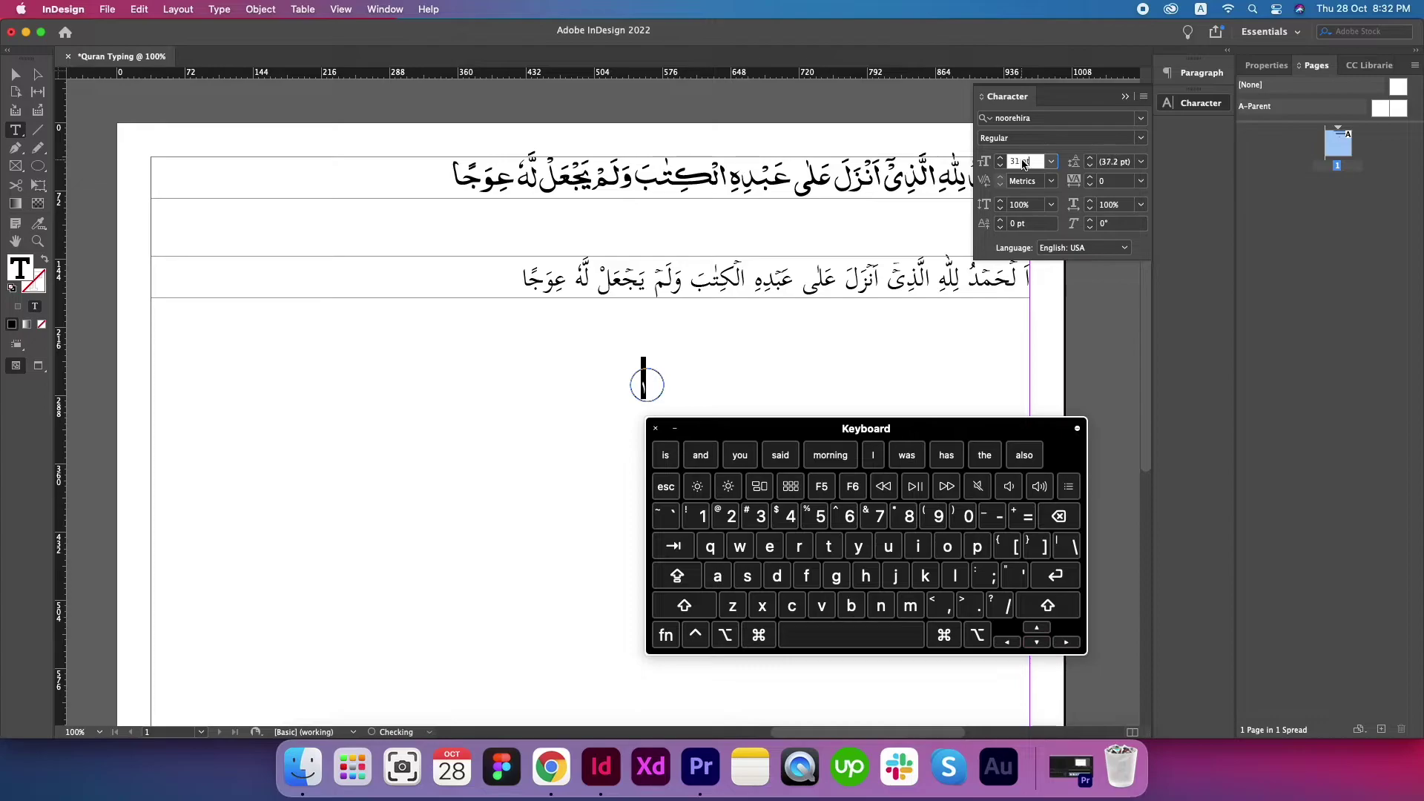
{"action": "key", "text": "Up"}
{"action": "type", "text": "1"}
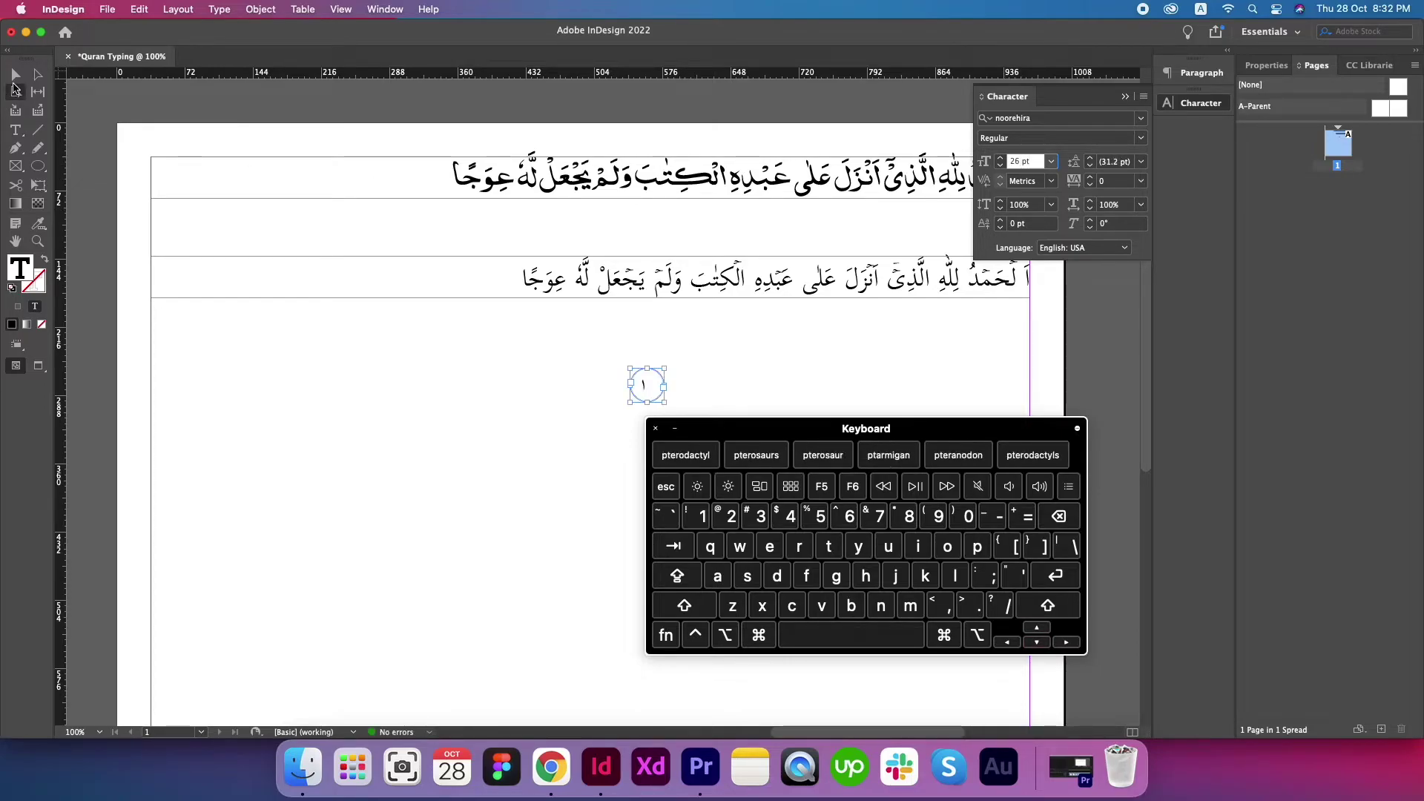
{"action": "key", "text": "Escape"}
Step: Move the circled ١ to the end of the first verse
{"action": "left_click", "coordinate": [547, 356]}
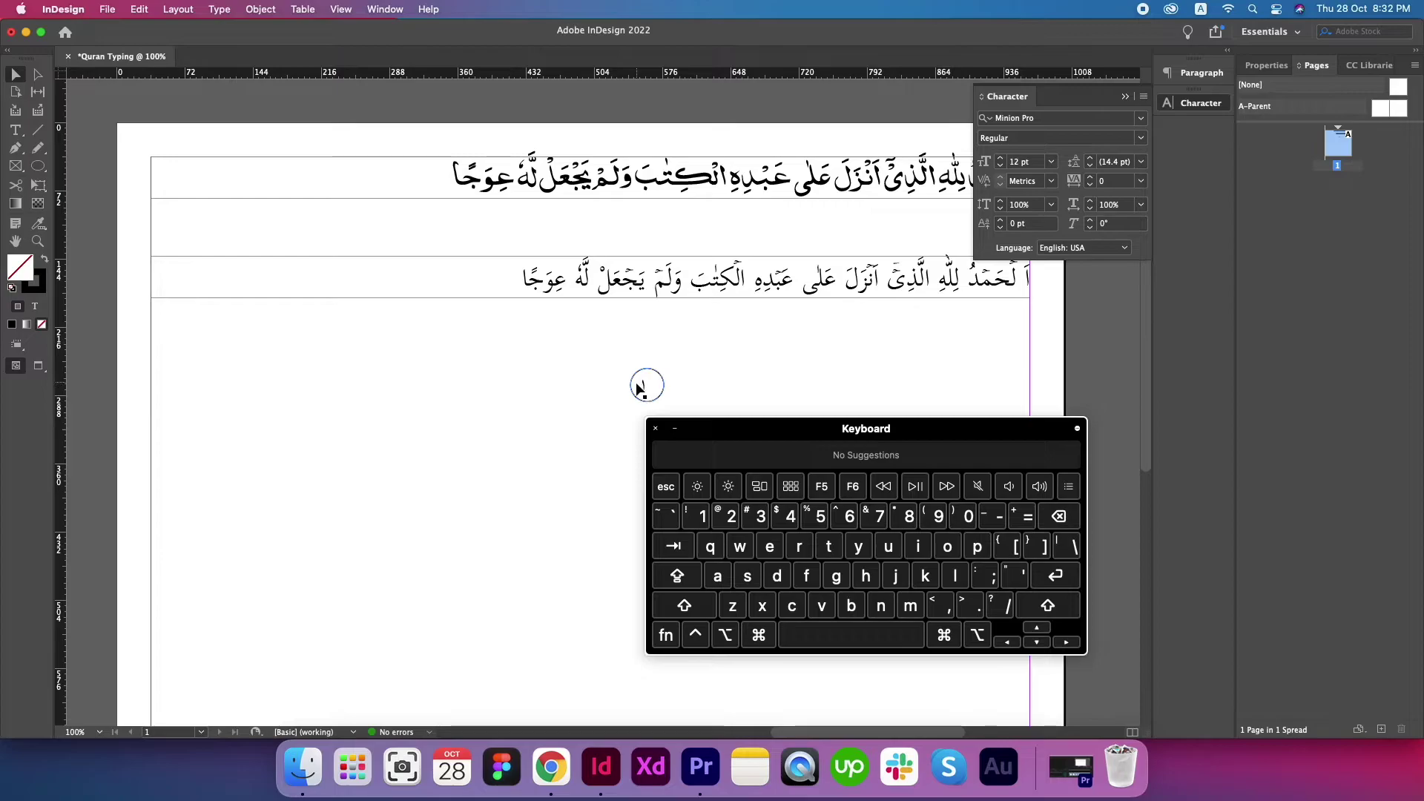
{"action": "left_click_drag", "start_coordinate": [661, 385], "coordinate": [449, 182]}
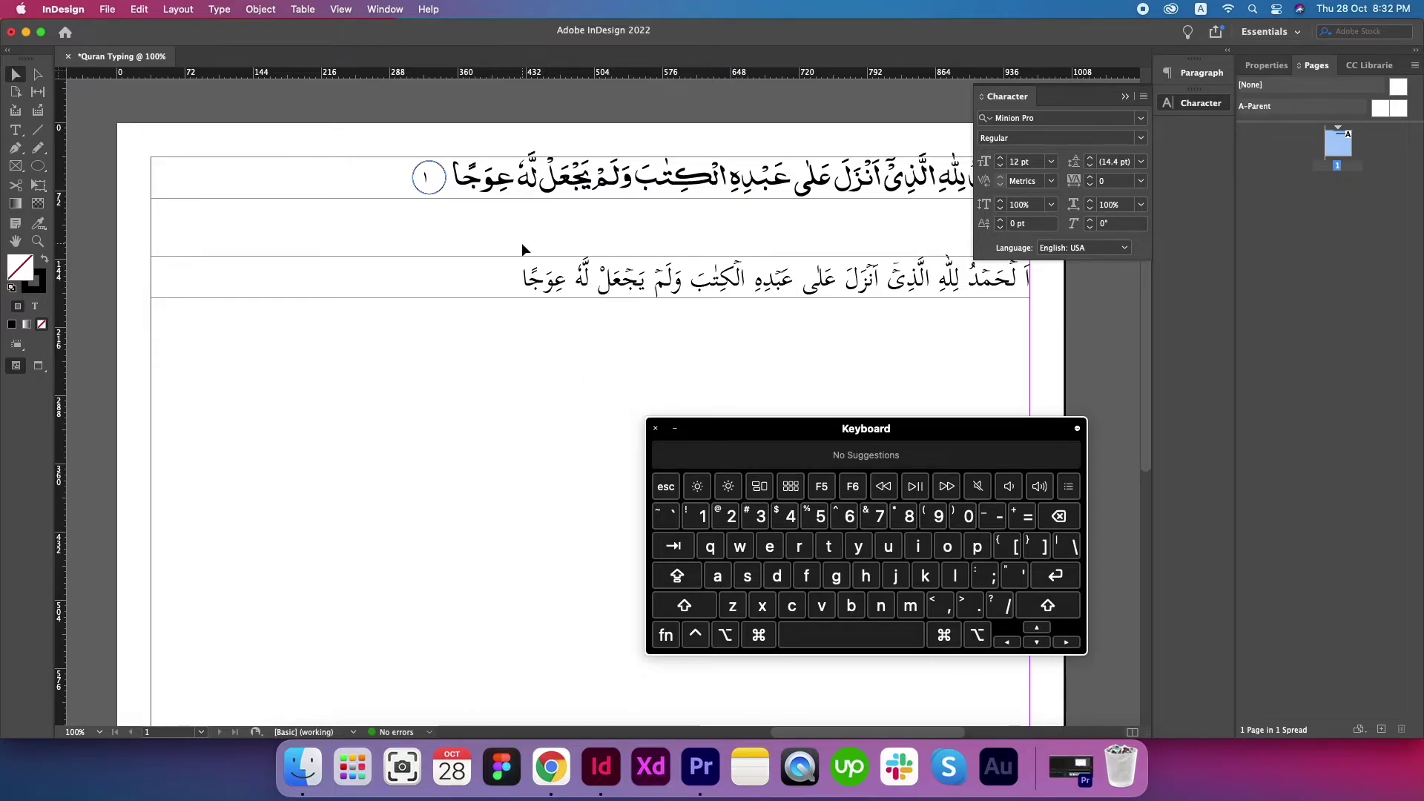
{"action": "left_click", "coordinate": [551, 767]}
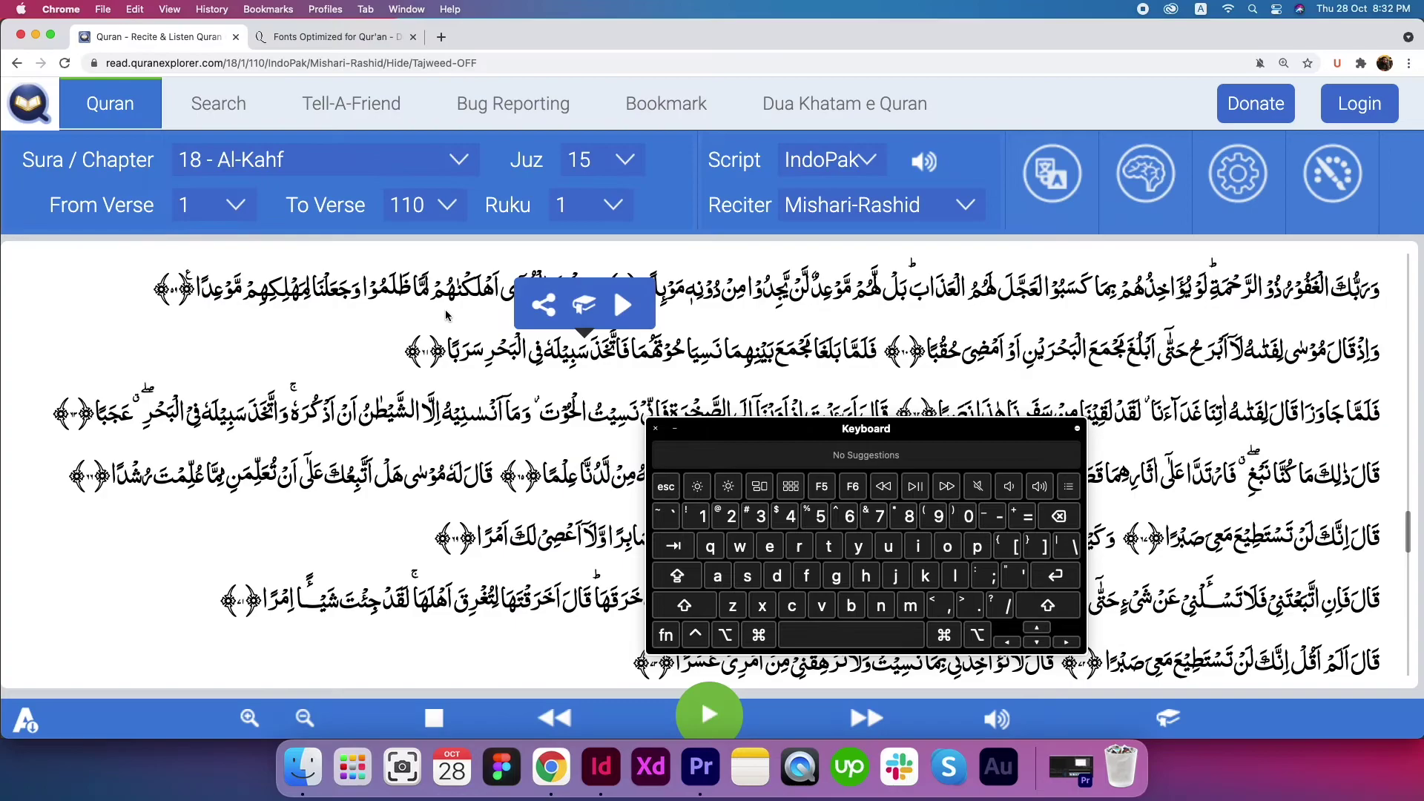
Step: Scroll Quran Explorer to the verse beginning فانطلقا and select its opening words
{"action": "left_click", "coordinate": [657, 430]}
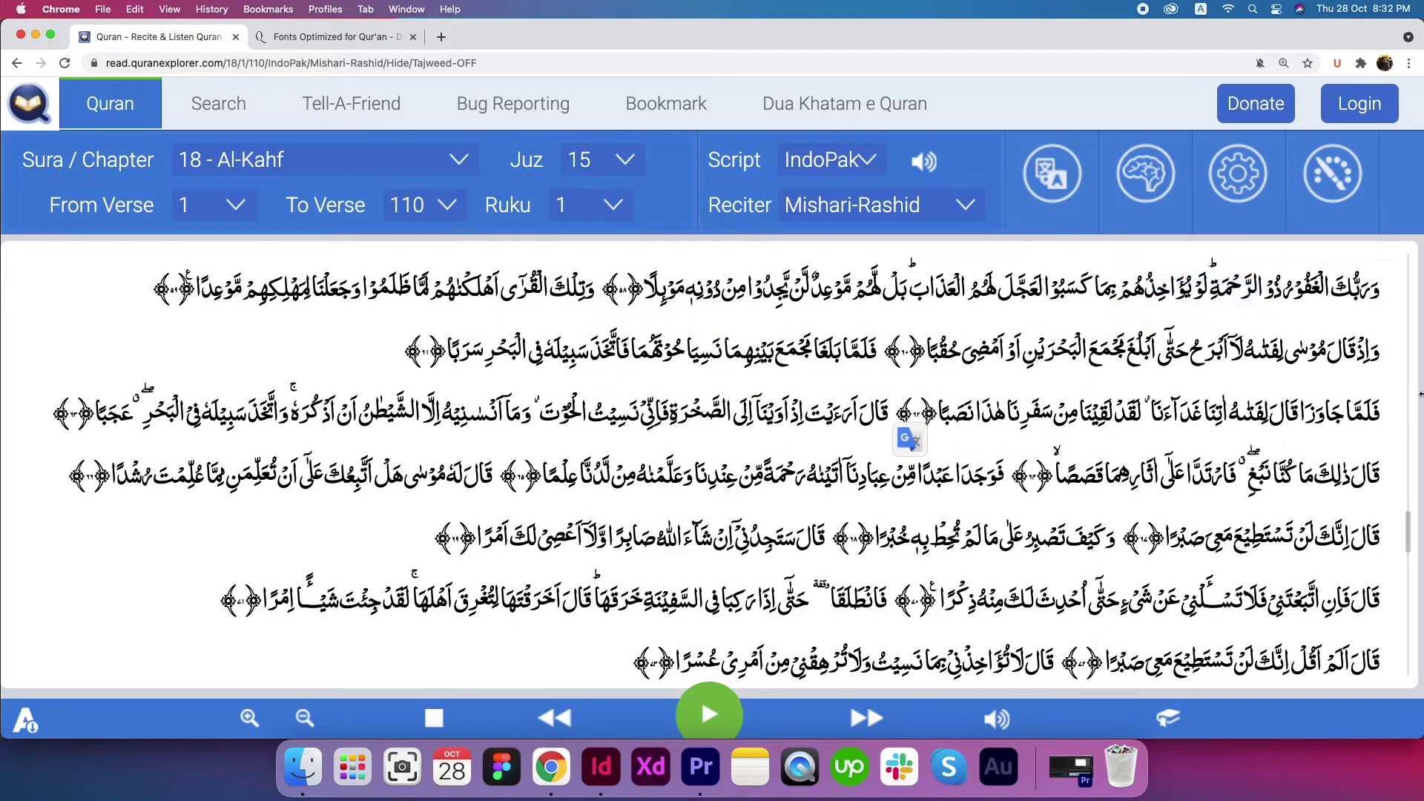
{"action": "scroll", "coordinate": [1399, 397], "scroll_direction": "down", "scroll_amount": 5}
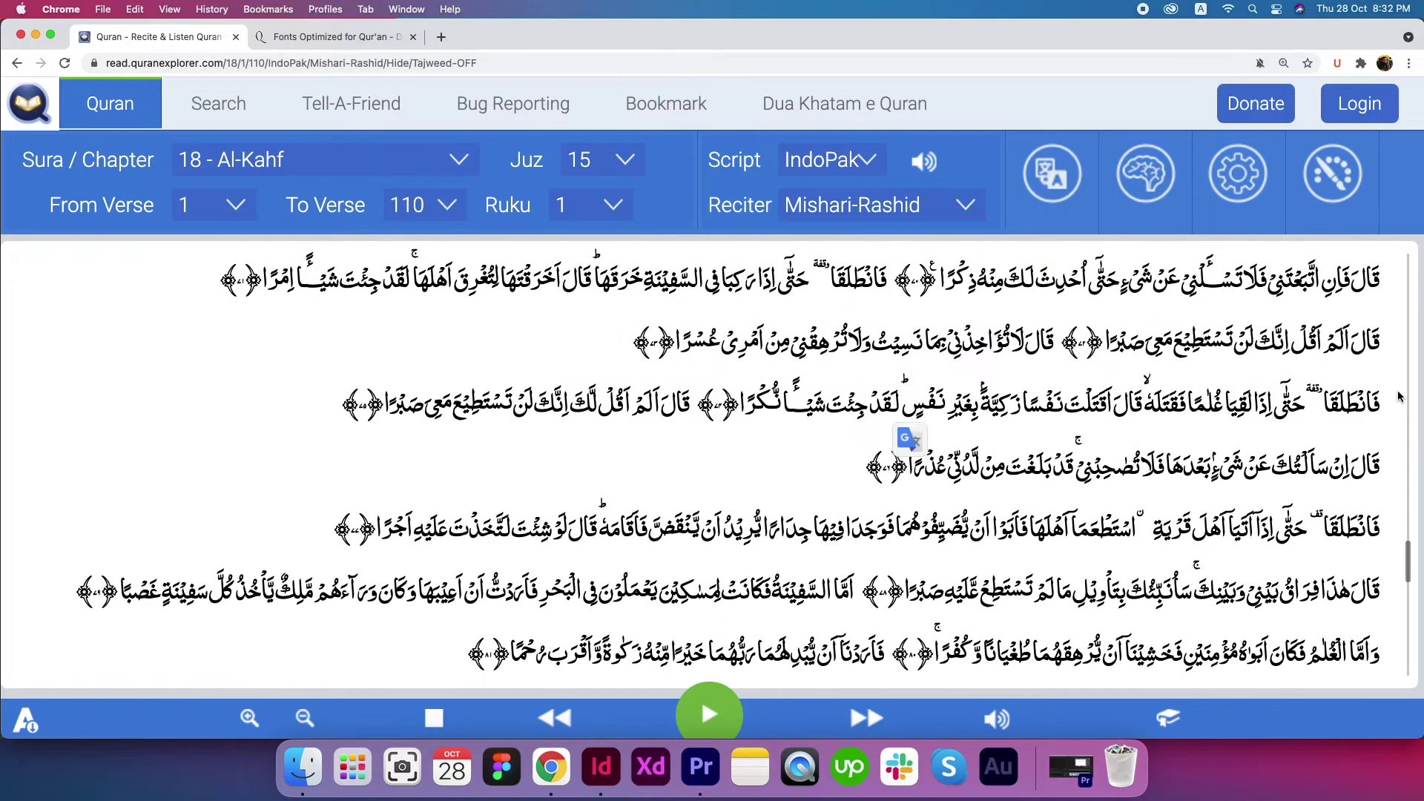
{"action": "scroll", "coordinate": [1400, 397], "scroll_direction": "up", "scroll_amount": 3}
{"action": "scroll", "coordinate": [1399, 397], "scroll_direction": "down", "scroll_amount": 3}
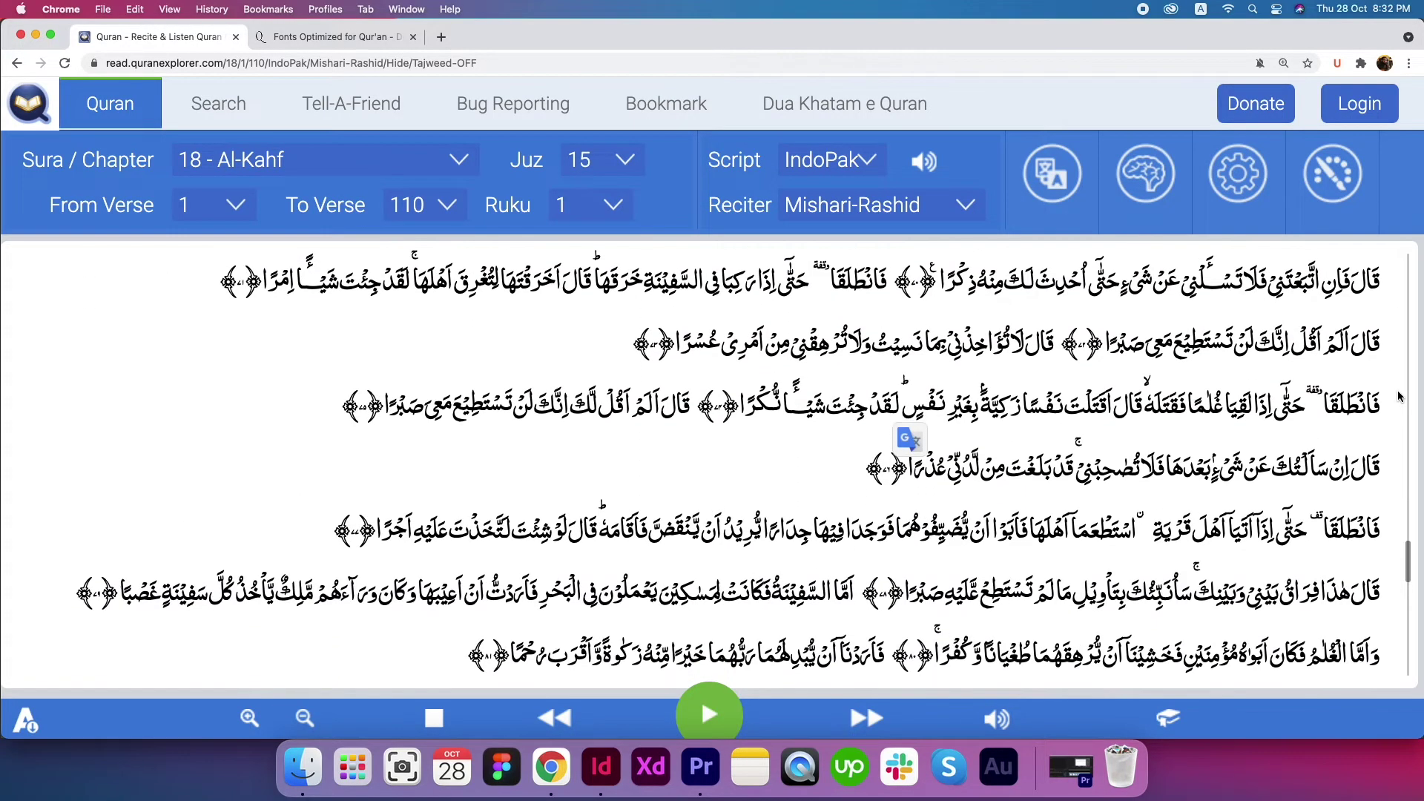
{"action": "scroll", "coordinate": [1399, 397], "scroll_direction": "down", "scroll_amount": 2}
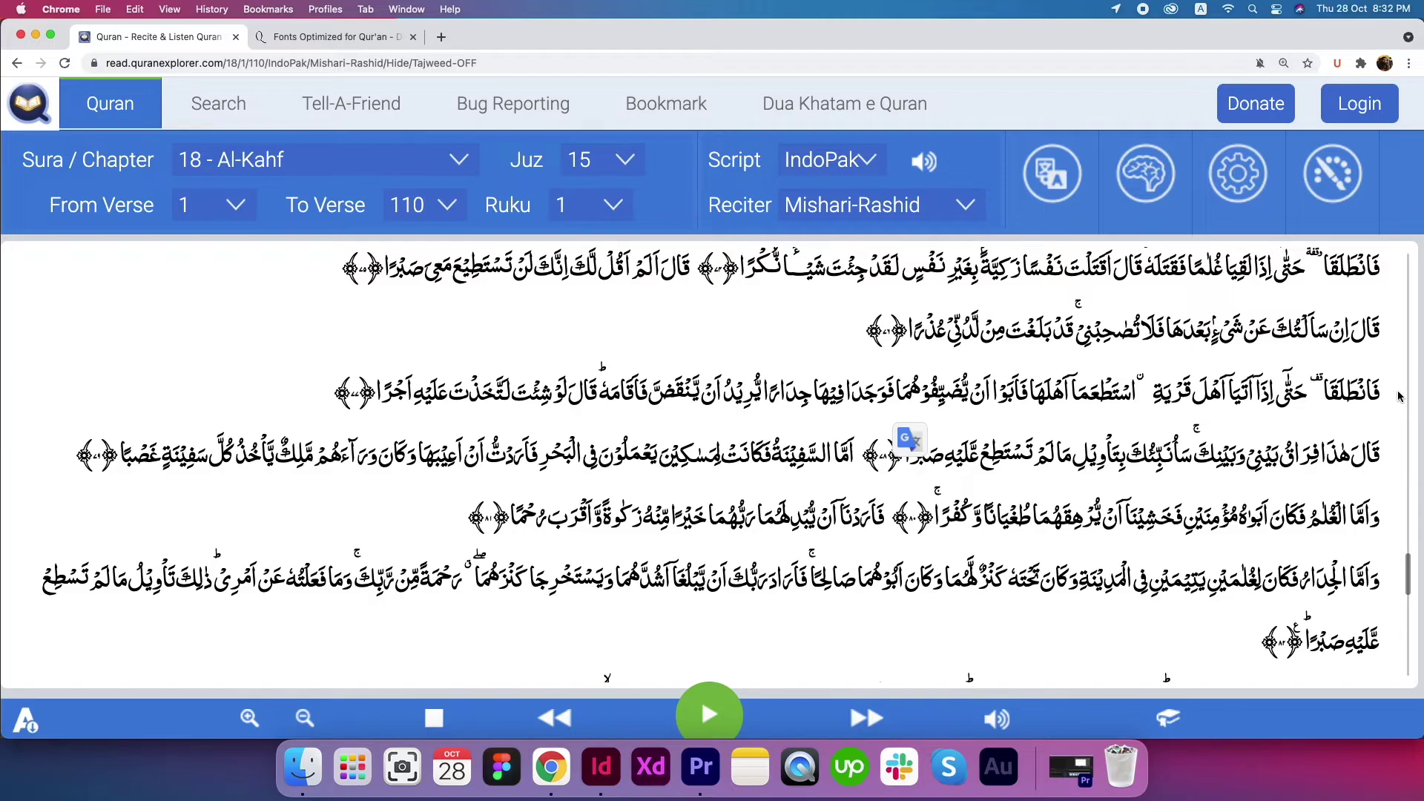
{"action": "scroll", "coordinate": [1400, 397], "scroll_direction": "up", "scroll_amount": 2}
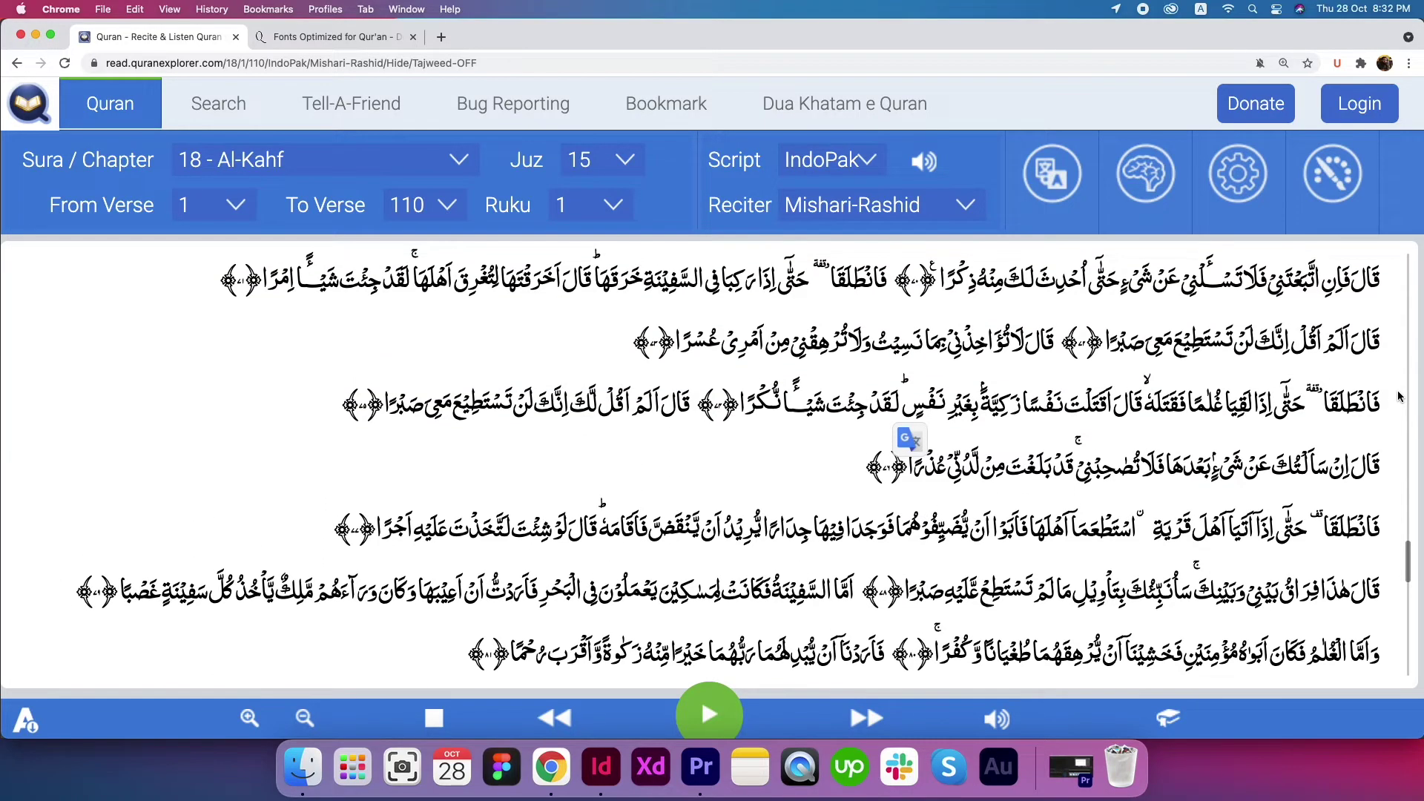
{"action": "left_click", "coordinate": [1315, 519]}
{"action": "left_click_drag", "start_coordinate": [1384, 410], "coordinate": [1146, 416]}
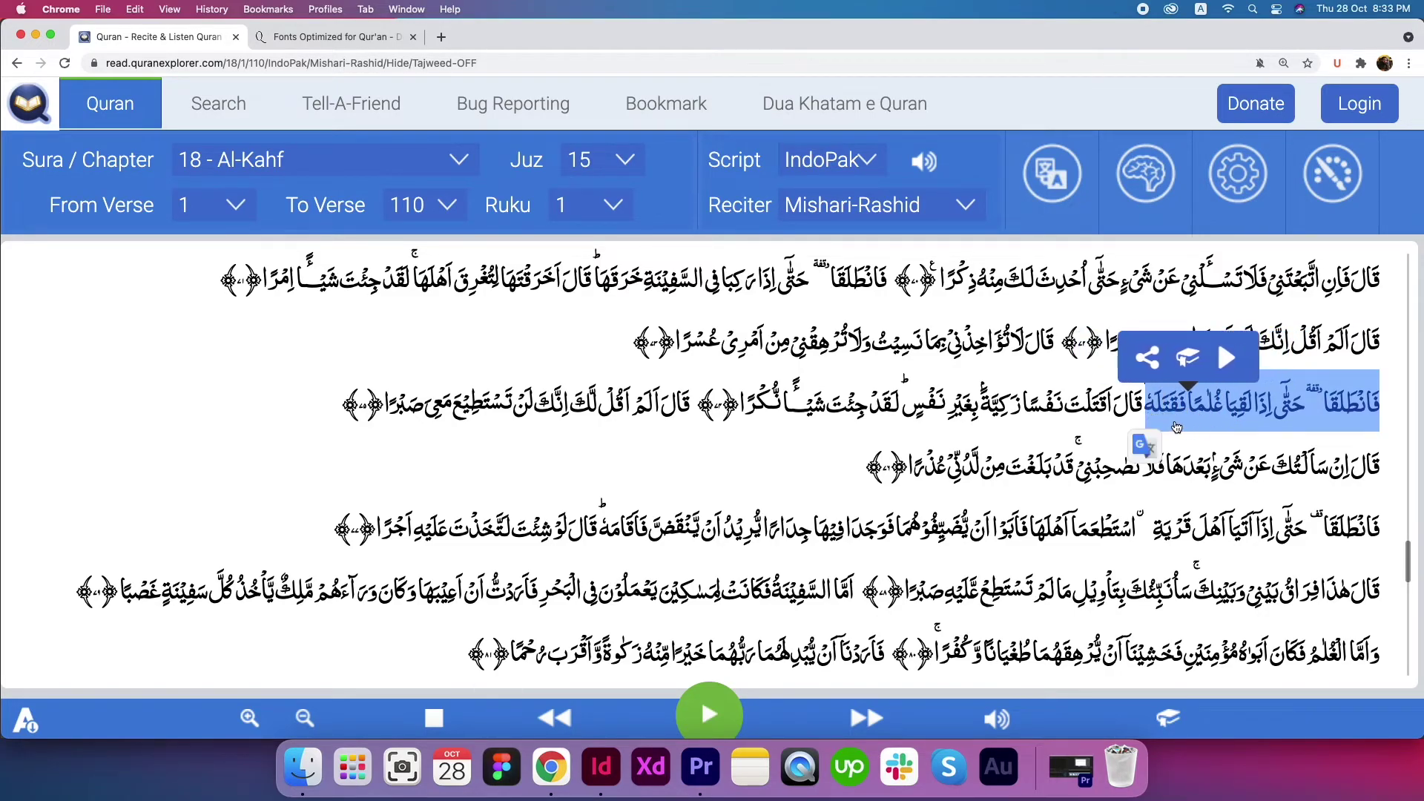
Step: Duplicate the verse frame lower on the page and paste the copied words into it
{"action": "left_click", "coordinate": [601, 766]}
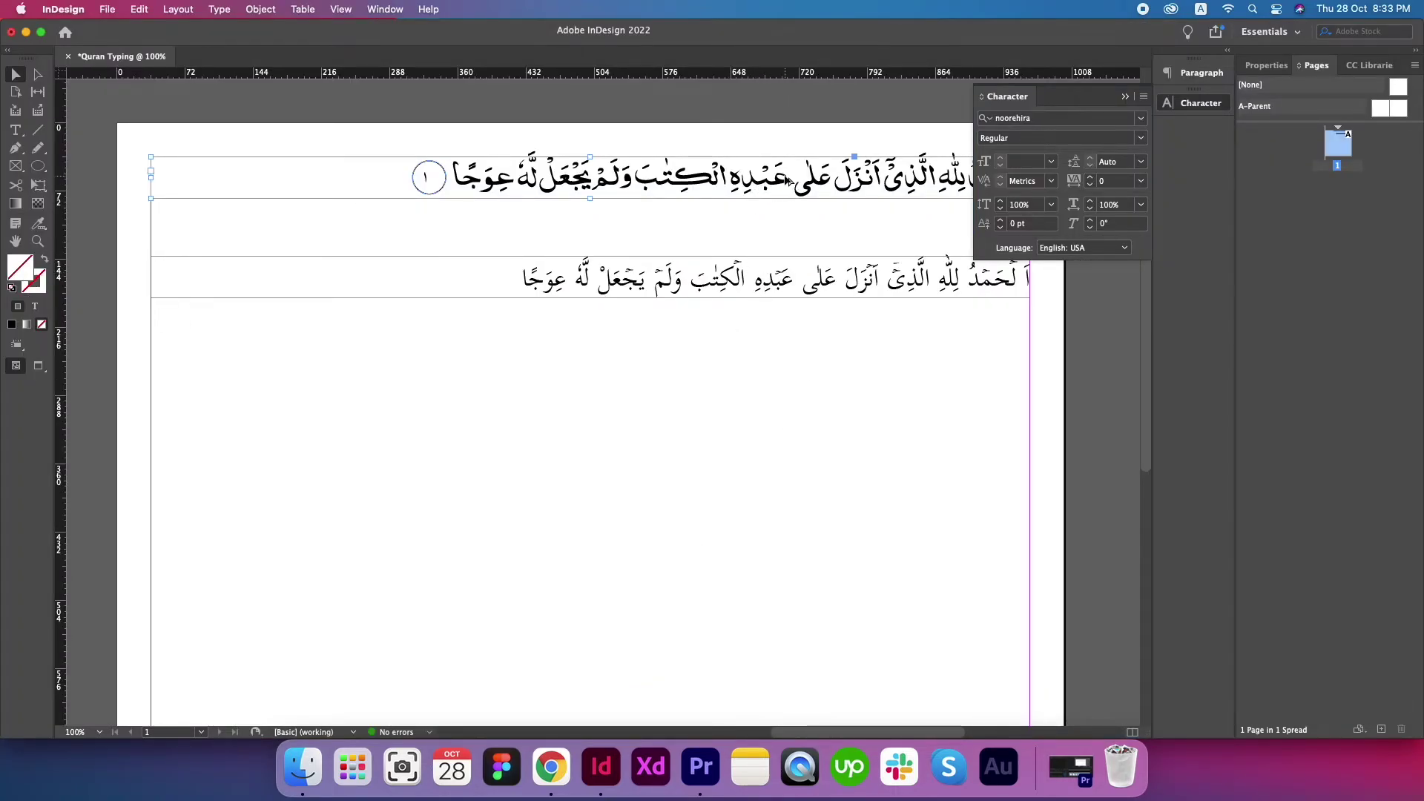
{"action": "left_click_drag", "start_coordinate": [766, 279], "coordinate": [794, 382]}
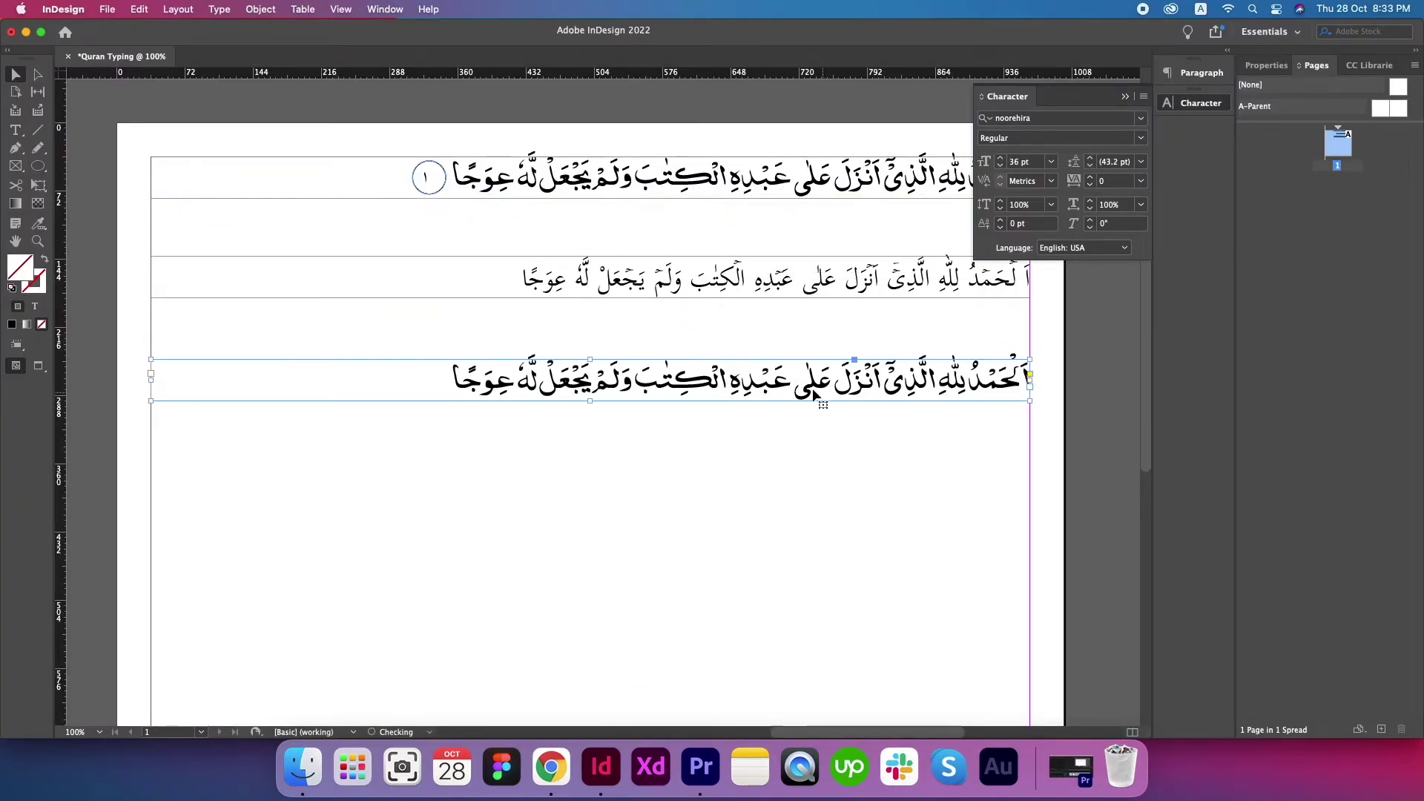
{"action": "key", "text": "t"}
{"action": "triple_click", "coordinate": [677, 382]}
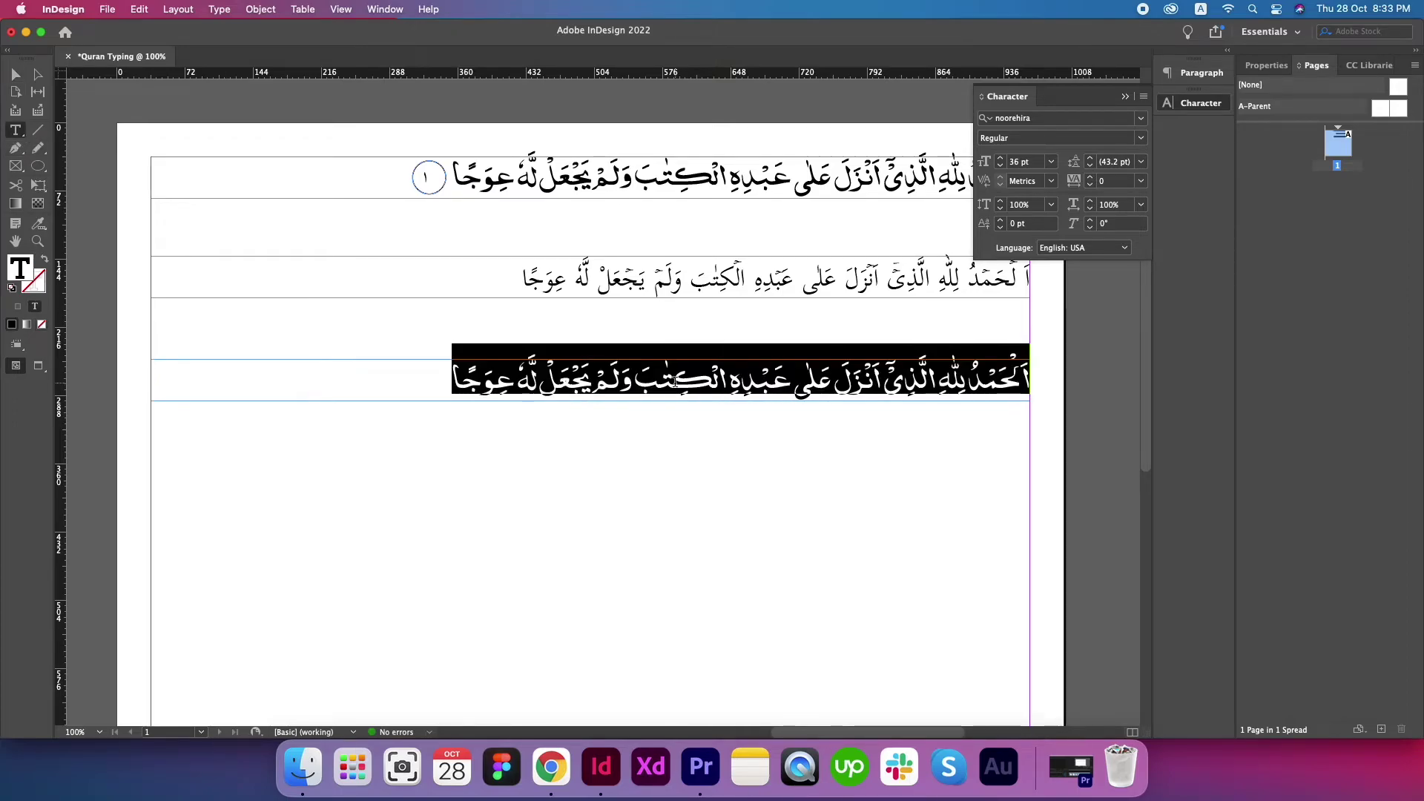
{"action": "type", "text": "حَتّٰىٓ اِذَا لَقِيَا غُلٰمًا فَقَتَلَهٗ ۙ فَانْطَلَقَا"}
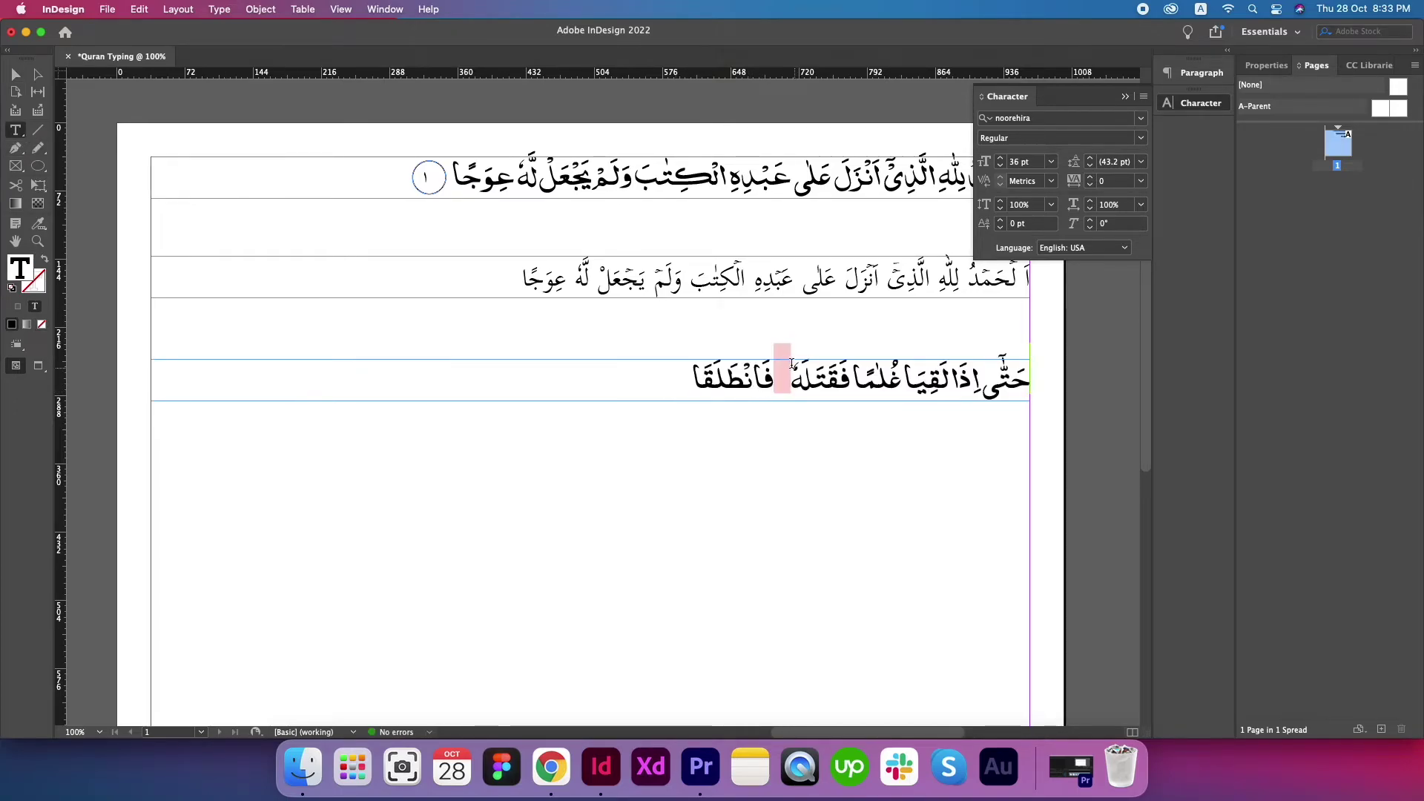
Step: Inspect the missing-glyph box in the pasted line and clear the selection on the Quran page
{"action": "key", "text": "shift+Home"}
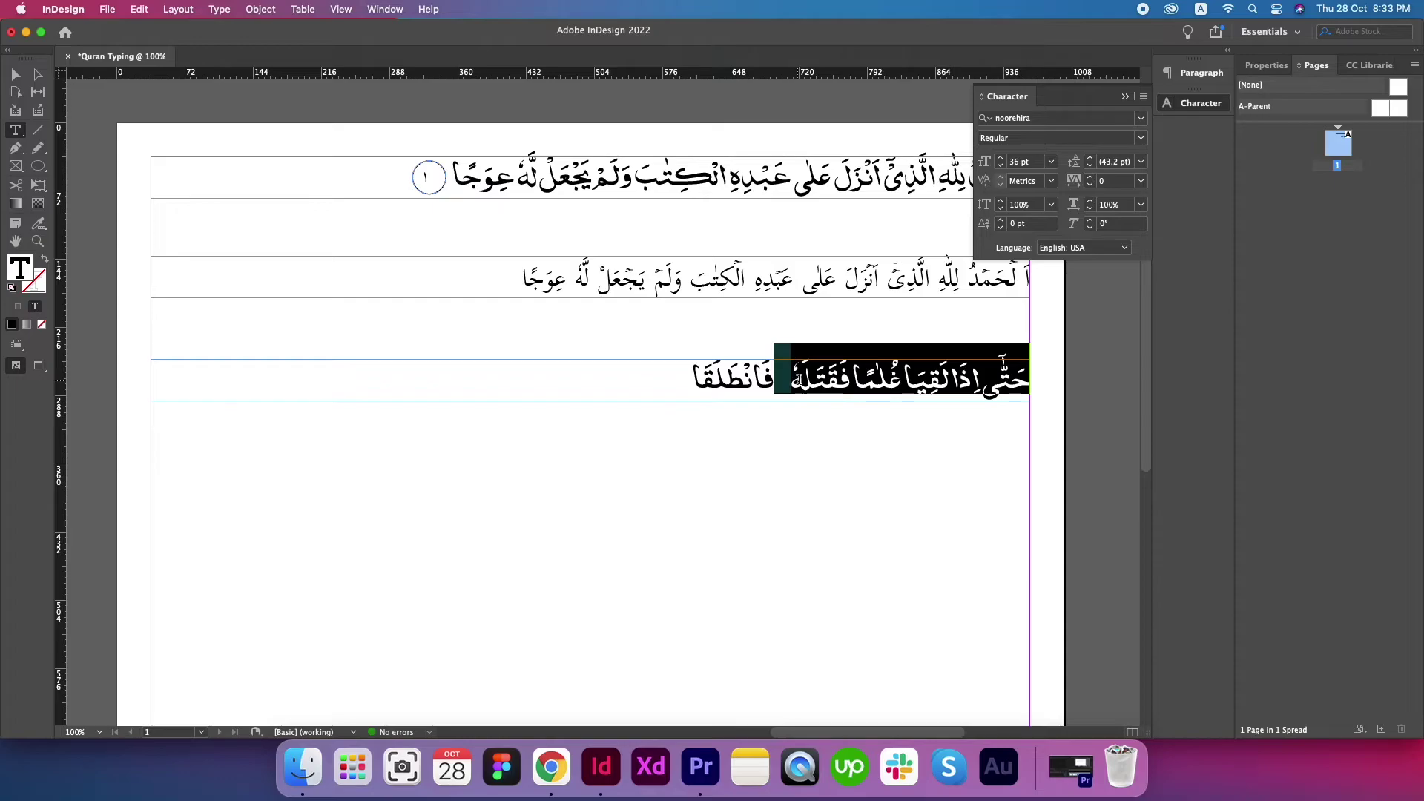
{"action": "left_click", "coordinate": [794, 365]}
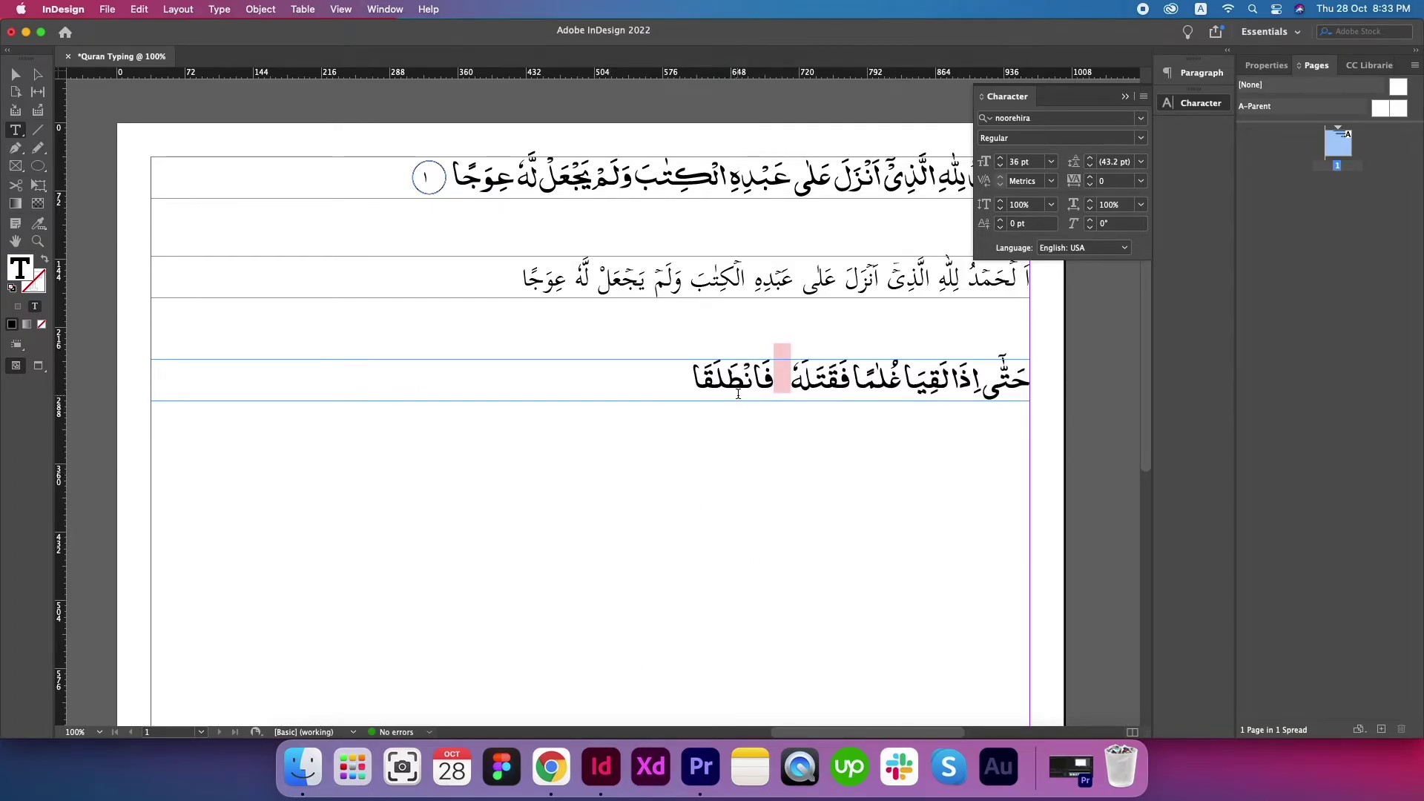
{"action": "left_click", "coordinate": [551, 768]}
{"action": "left_click", "coordinate": [1394, 445]}
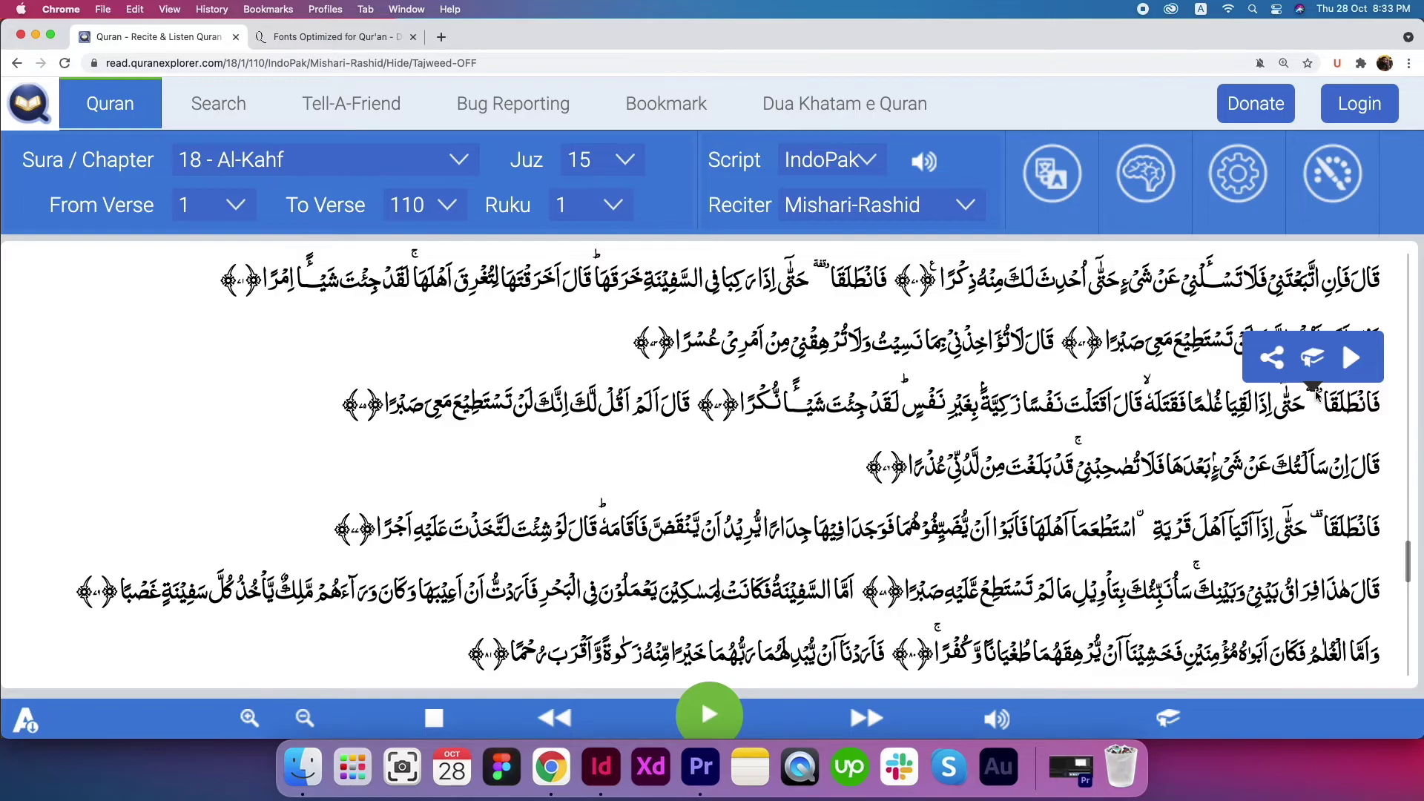
{"action": "left_click", "coordinate": [601, 766]}
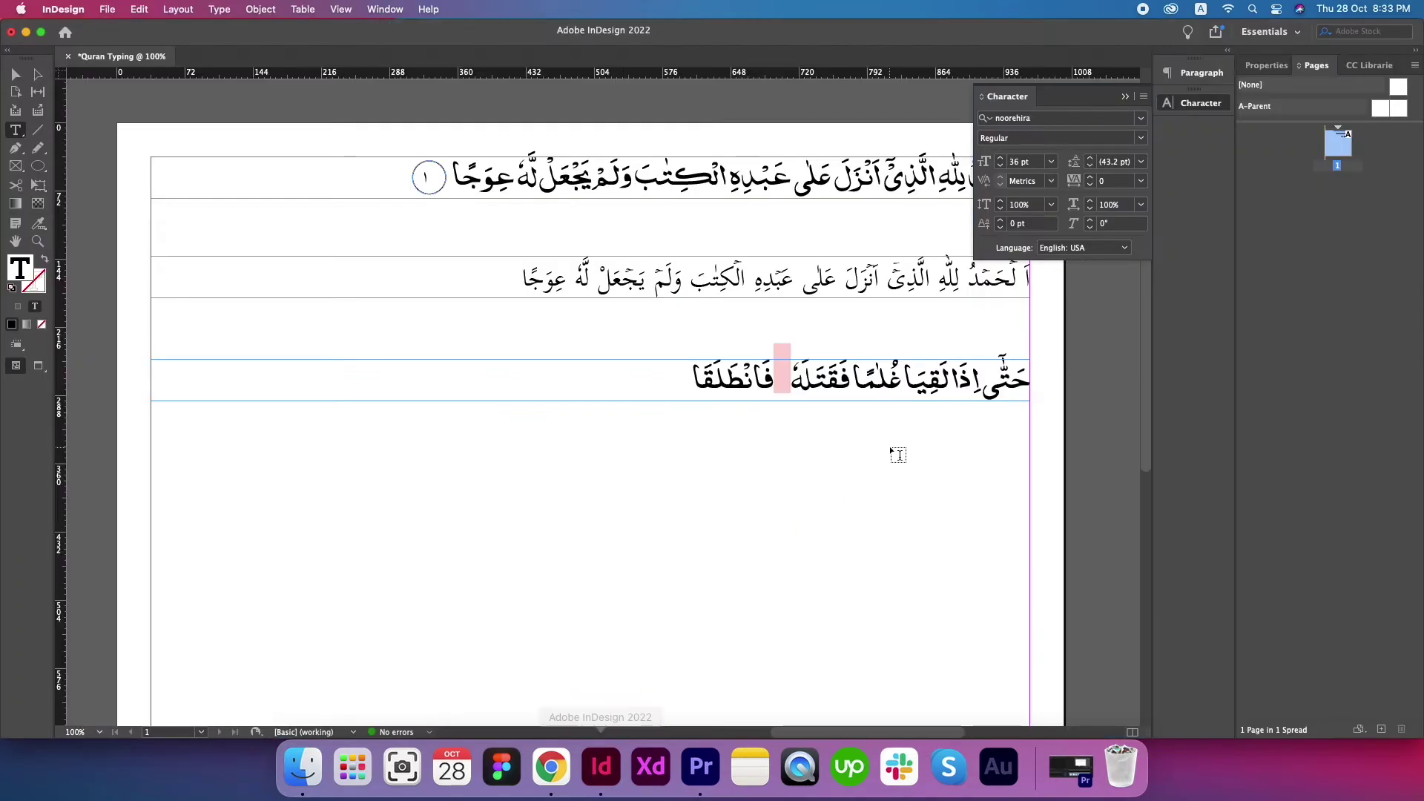
{"action": "left_click", "coordinate": [787, 366]}
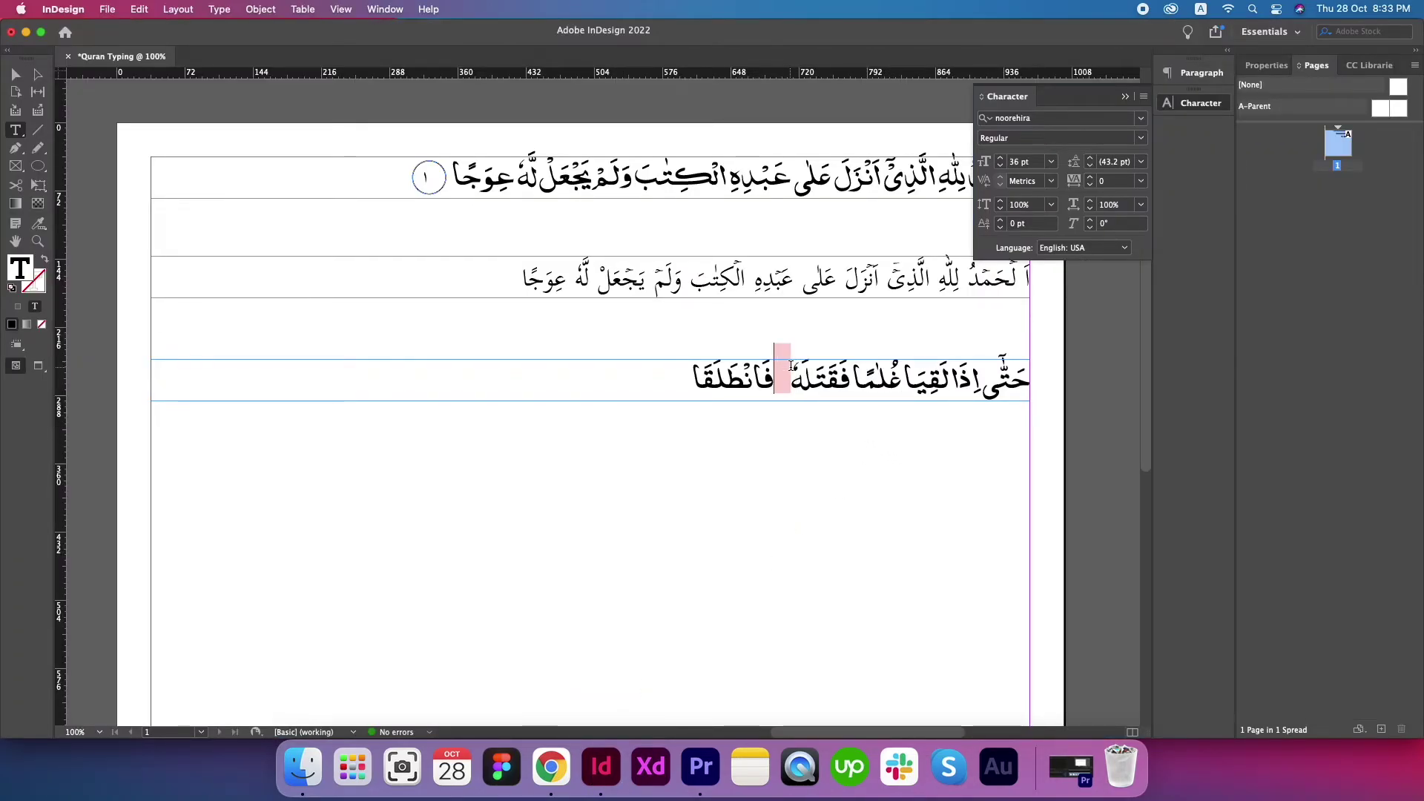
{"action": "key", "text": "shift+Home"}
{"action": "key", "text": "Escape"}
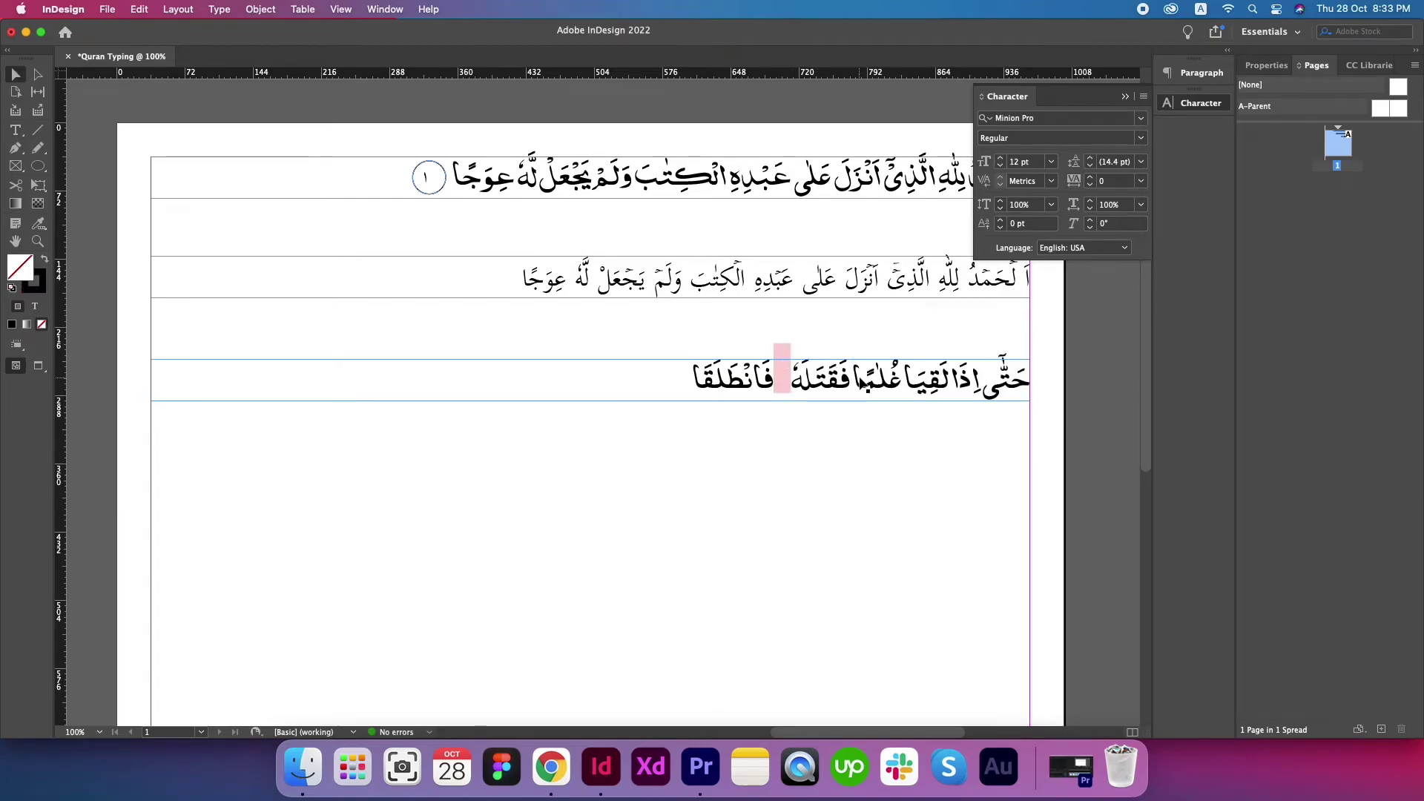
Step: Apply Scheherazade to the third frame's verse, then select all its text
{"action": "left_click", "coordinate": [27, 131]}
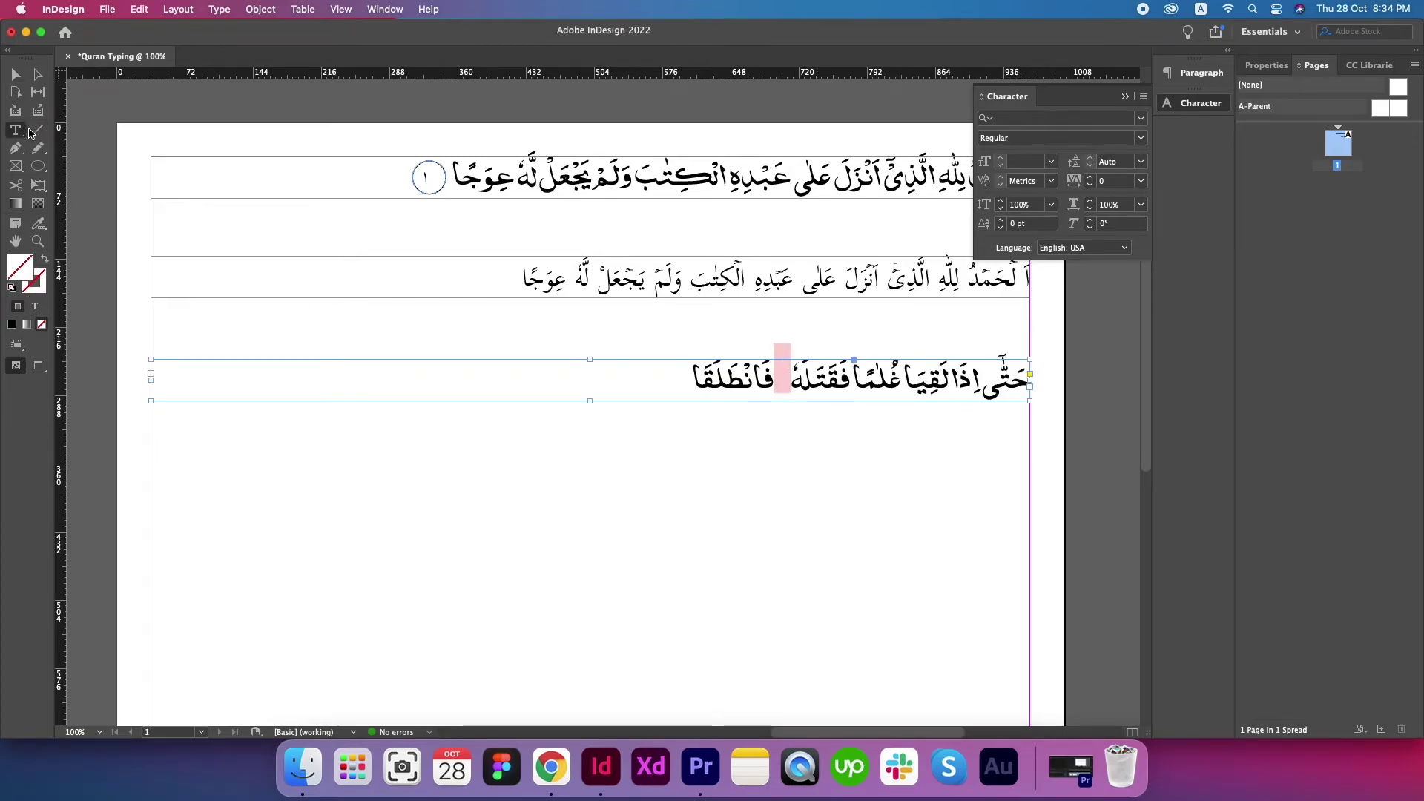
{"action": "key", "text": "super+a"}
{"action": "left_click", "coordinate": [1035, 120]}
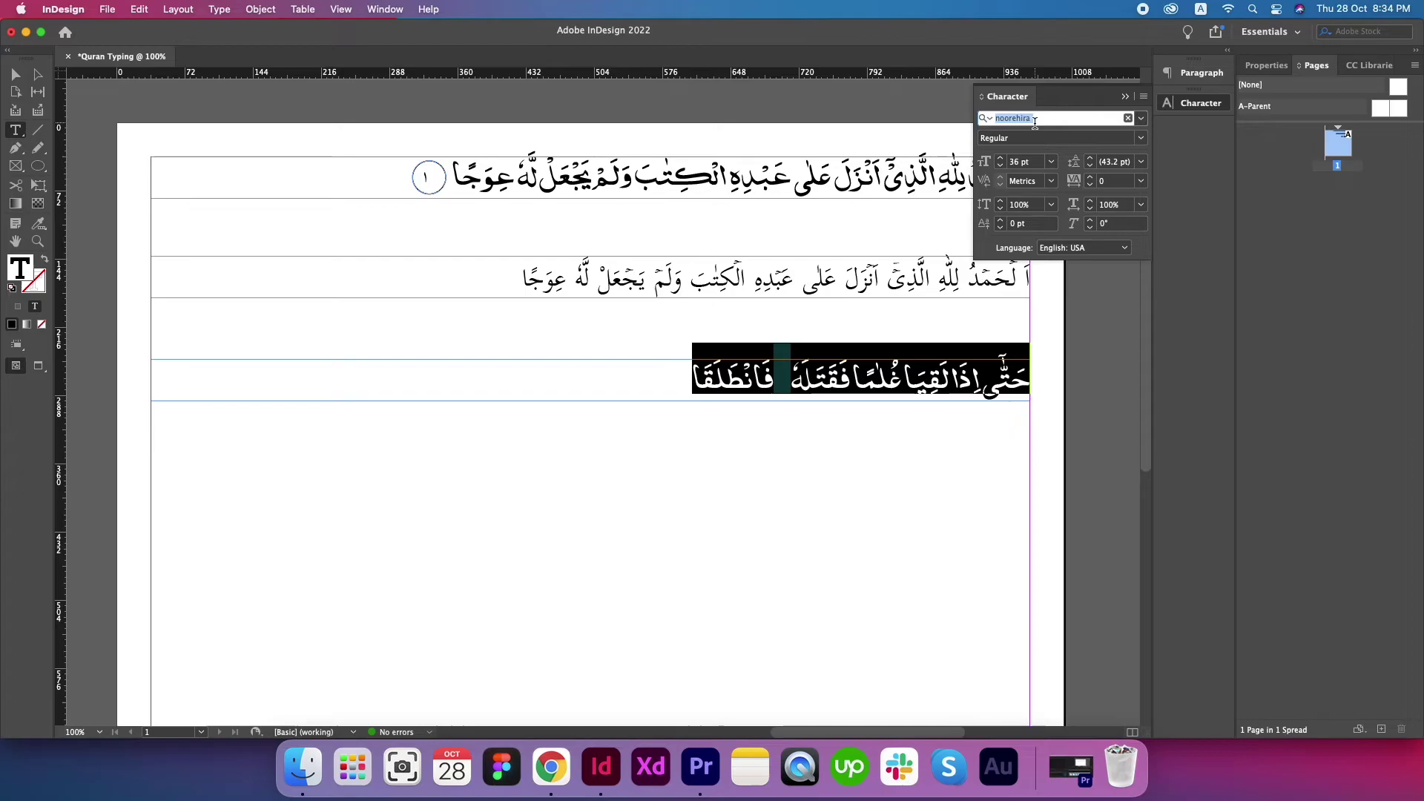
{"action": "type", "text": "sche"}
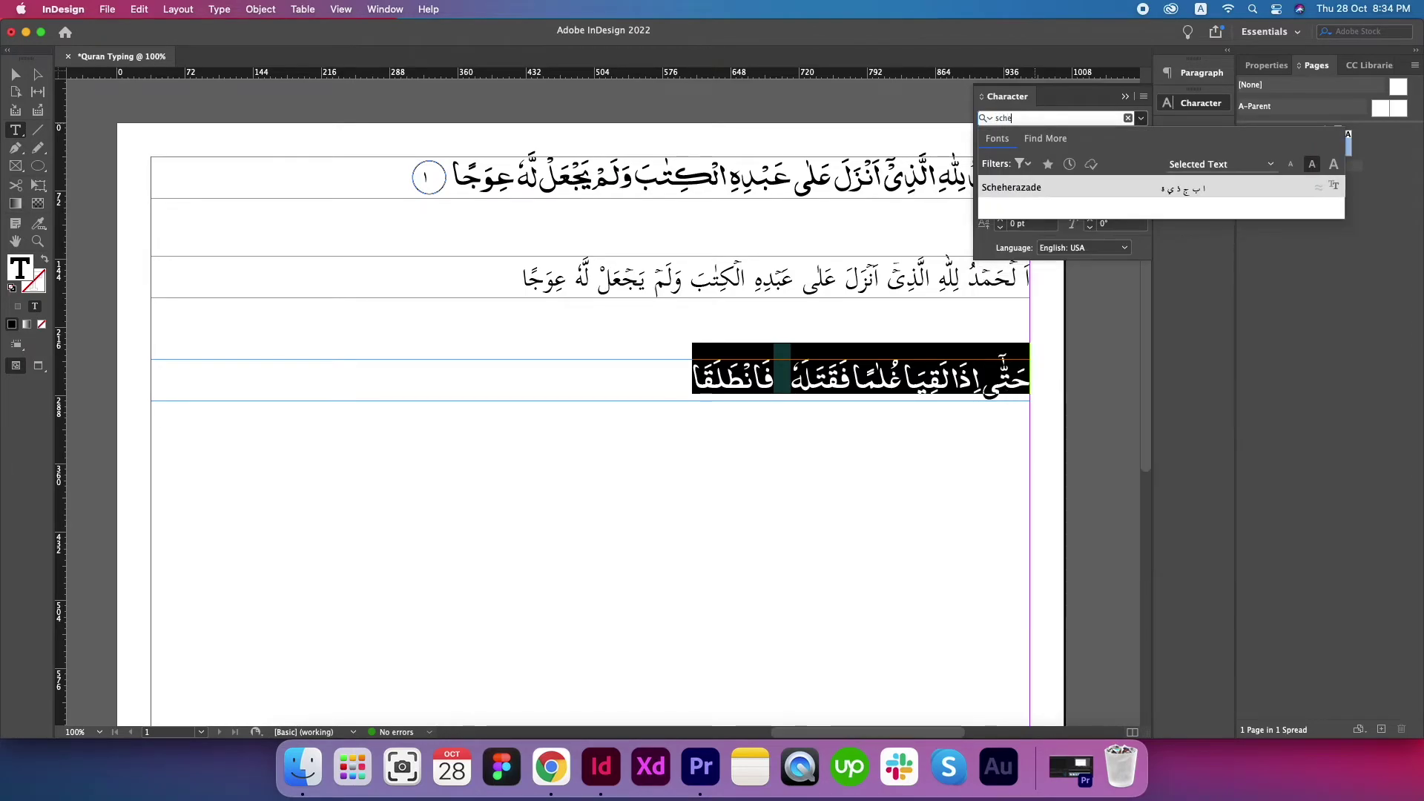
{"action": "left_click", "coordinate": [1027, 190]}
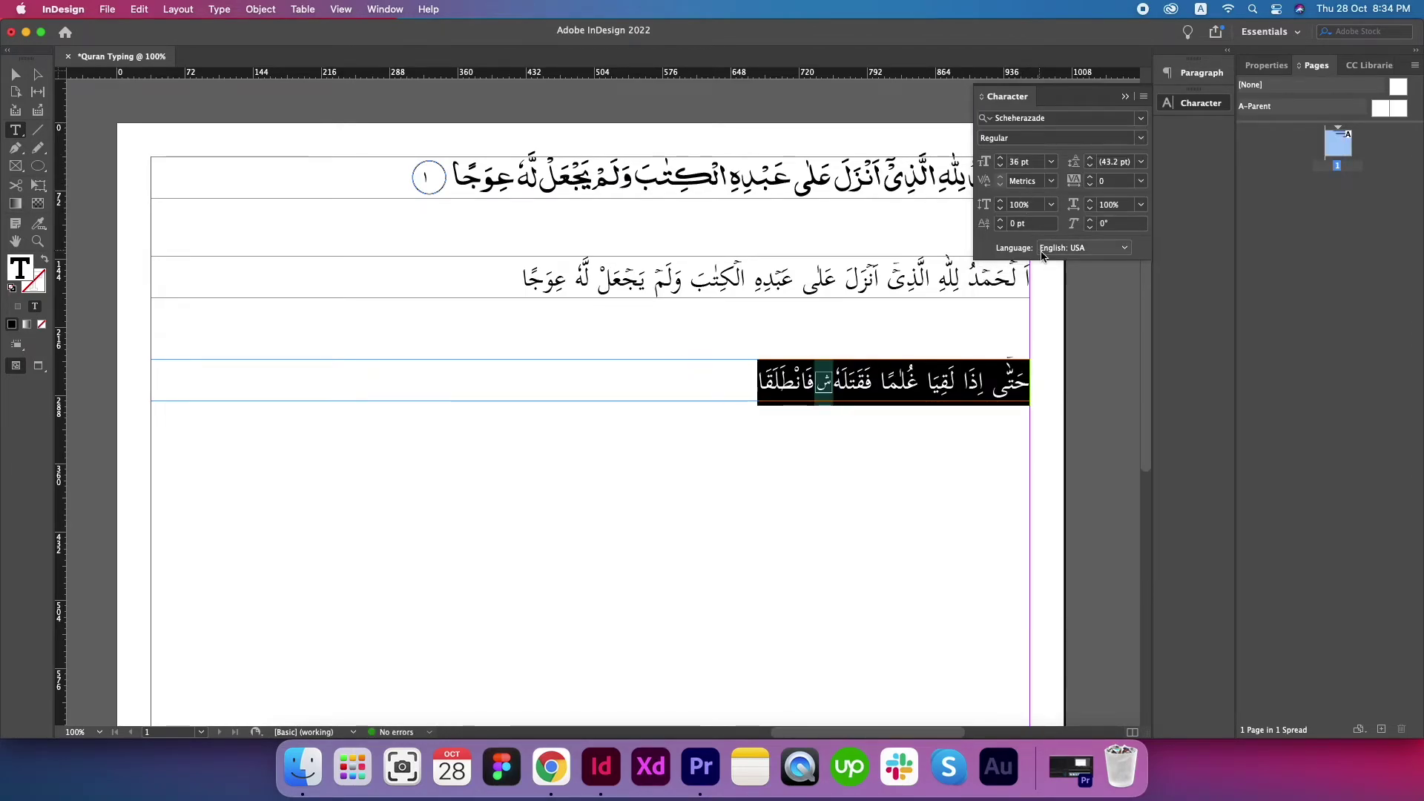
{"action": "left_click", "coordinate": [881, 379]}
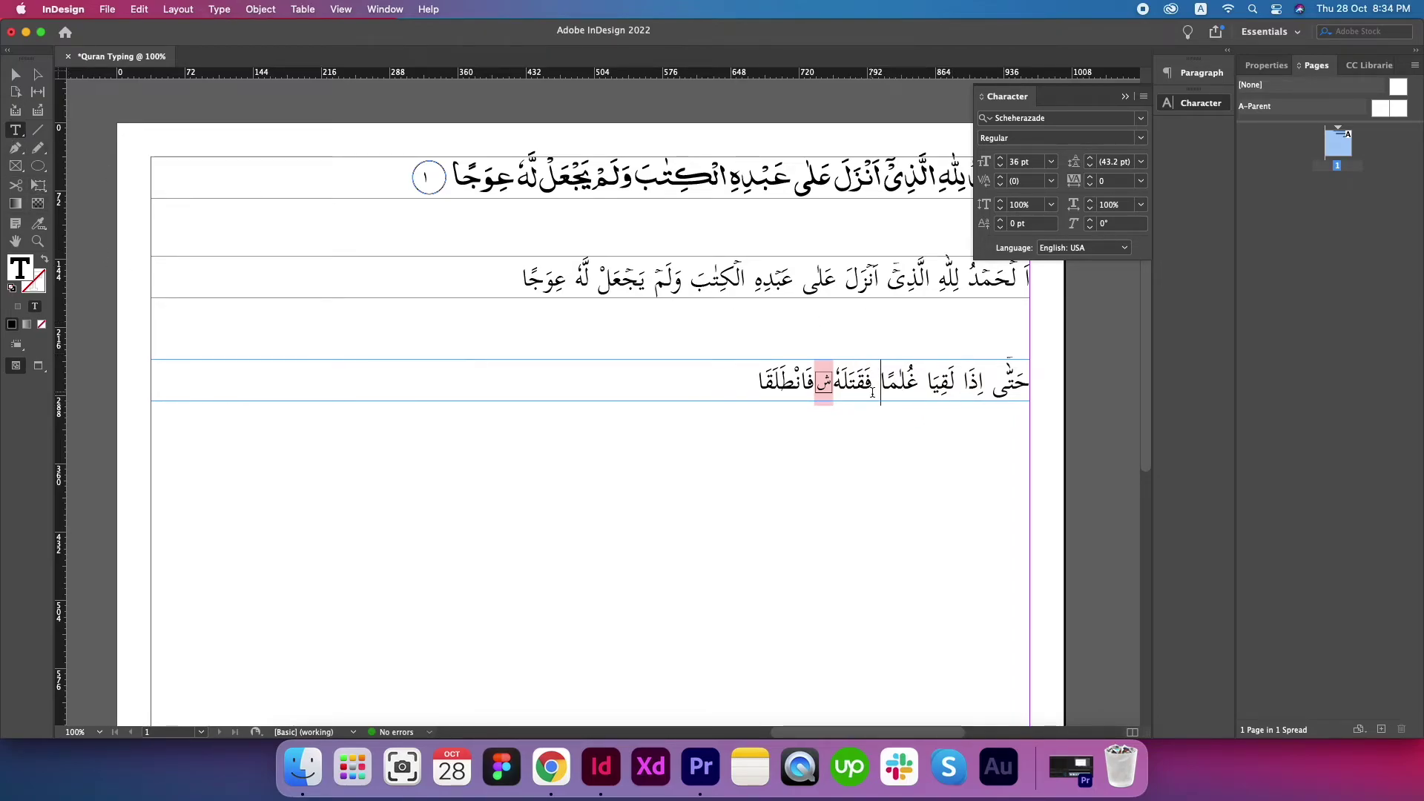
{"action": "key", "text": "super+a"}
Step: Clear the third frame, paste فانطلقا into it, and delete the stray missing-glyph character
{"action": "key", "text": "BackSpace"}
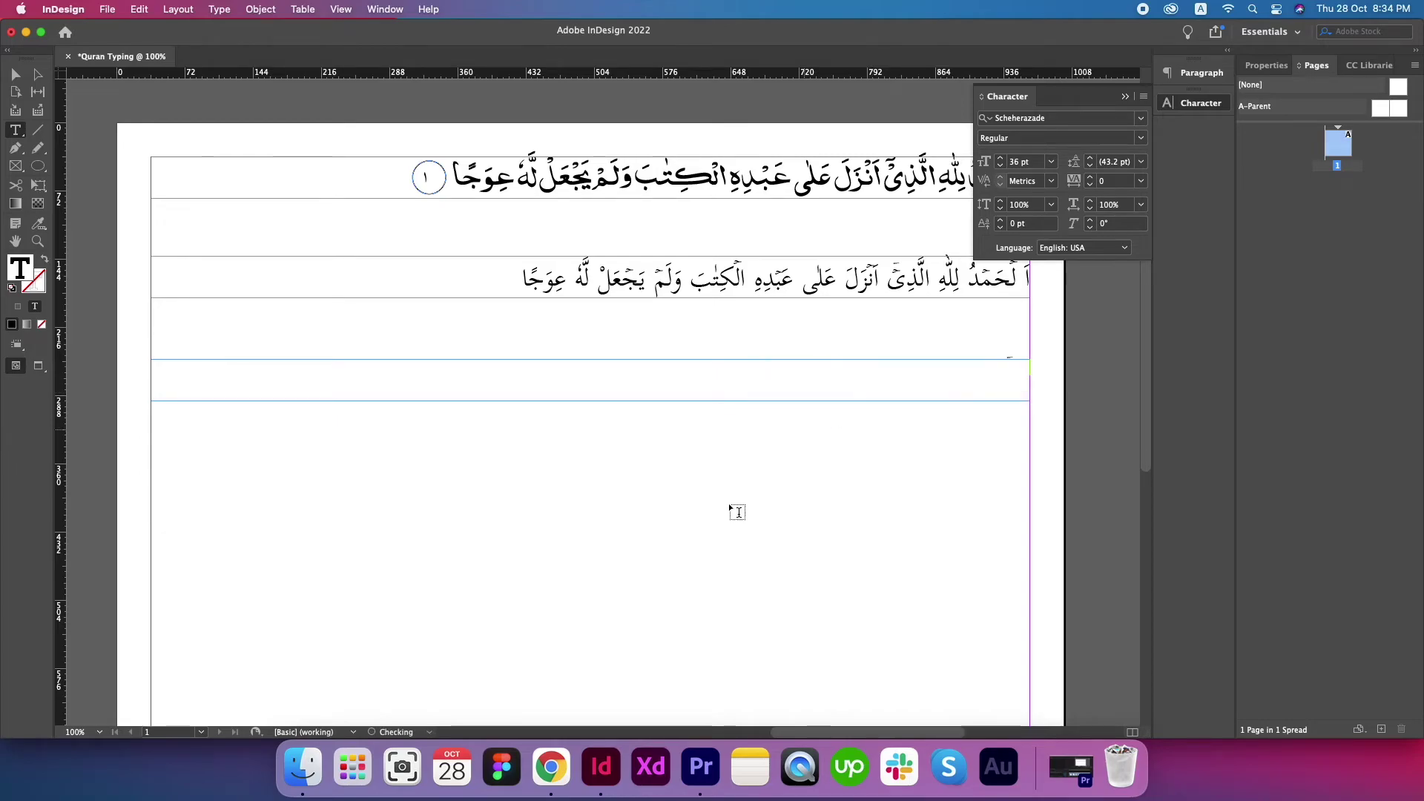
{"action": "left_click", "coordinate": [551, 768]}
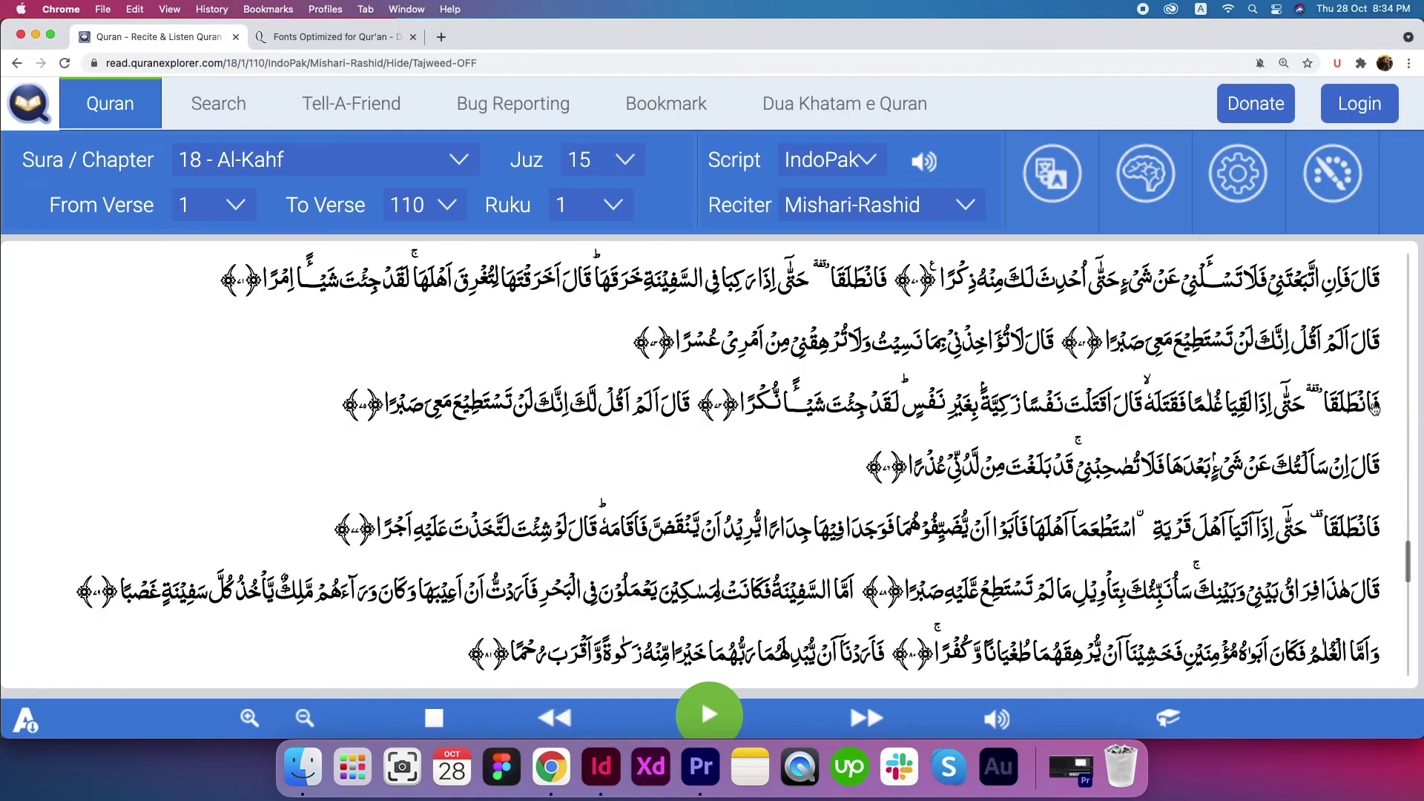
{"action": "mouse_move", "coordinate": [1288, 463]}
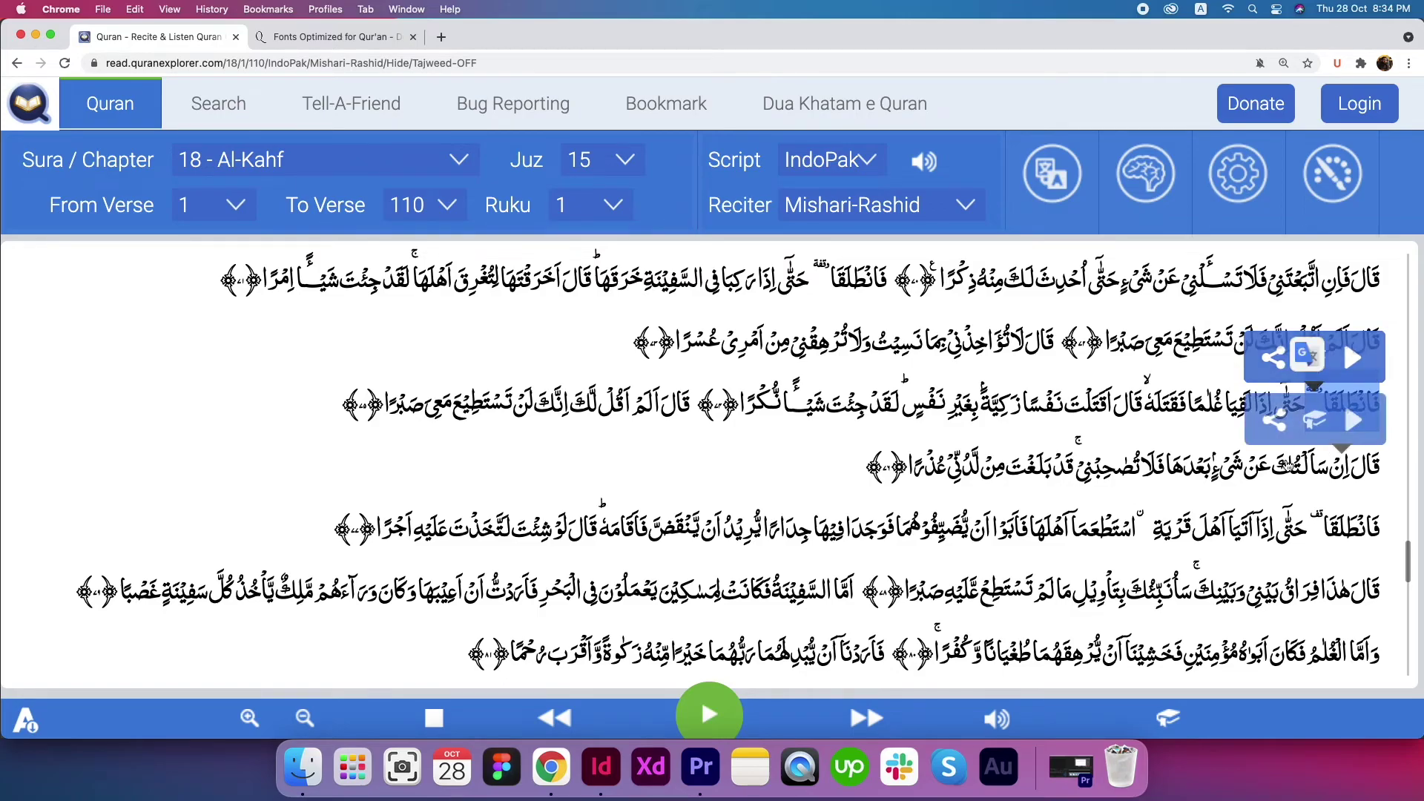
{"action": "left_click", "coordinate": [601, 768]}
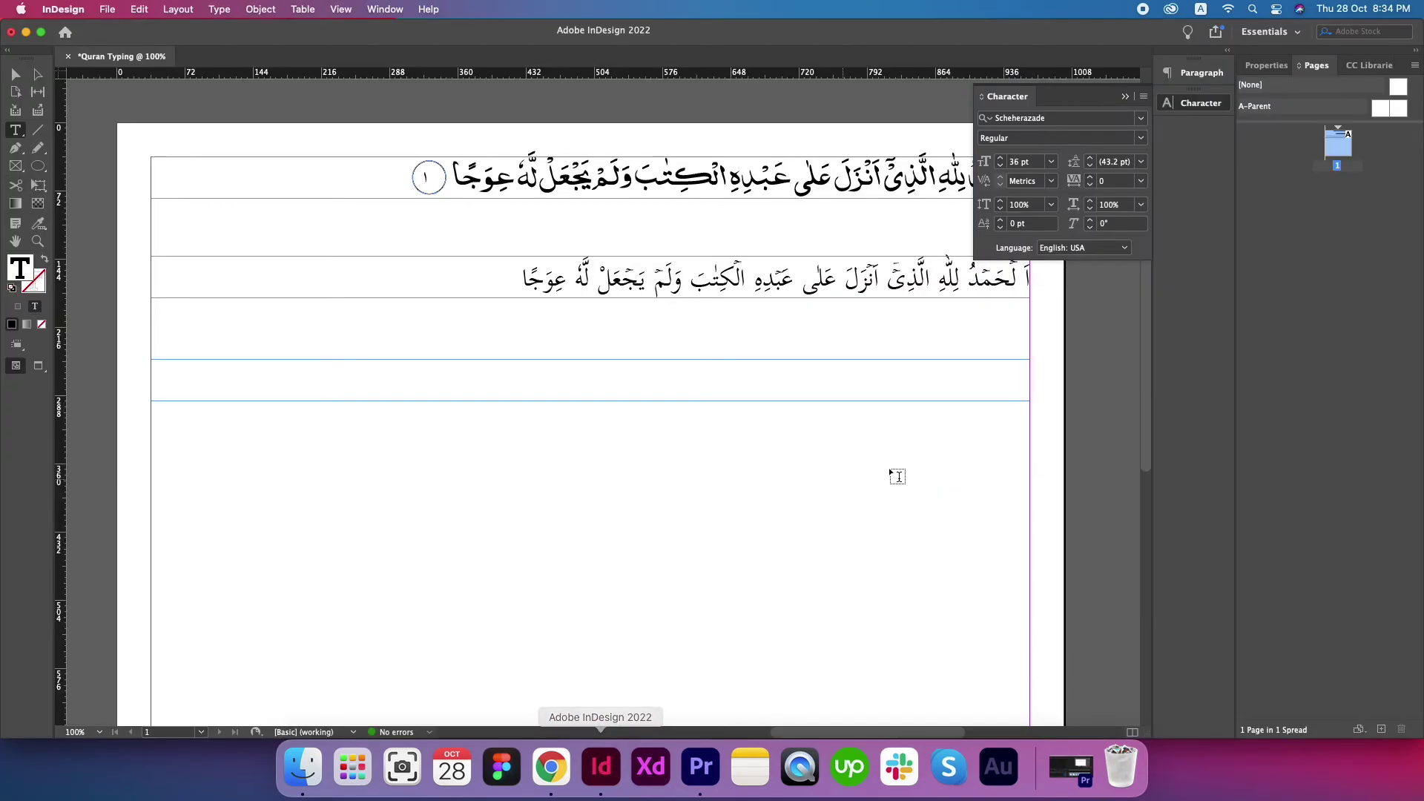
{"action": "left_click", "coordinate": [970, 372]}
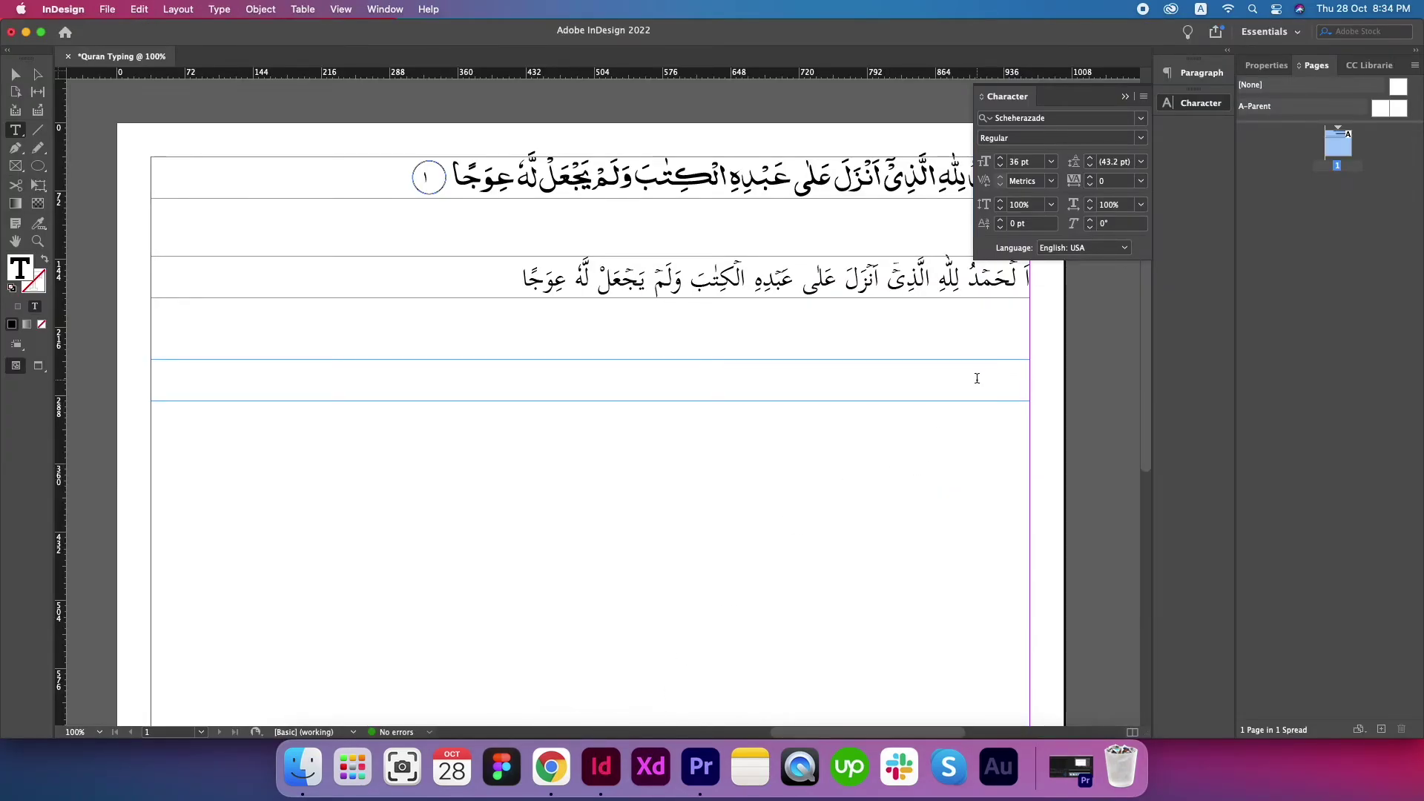
{"action": "key", "text": "super+v"}
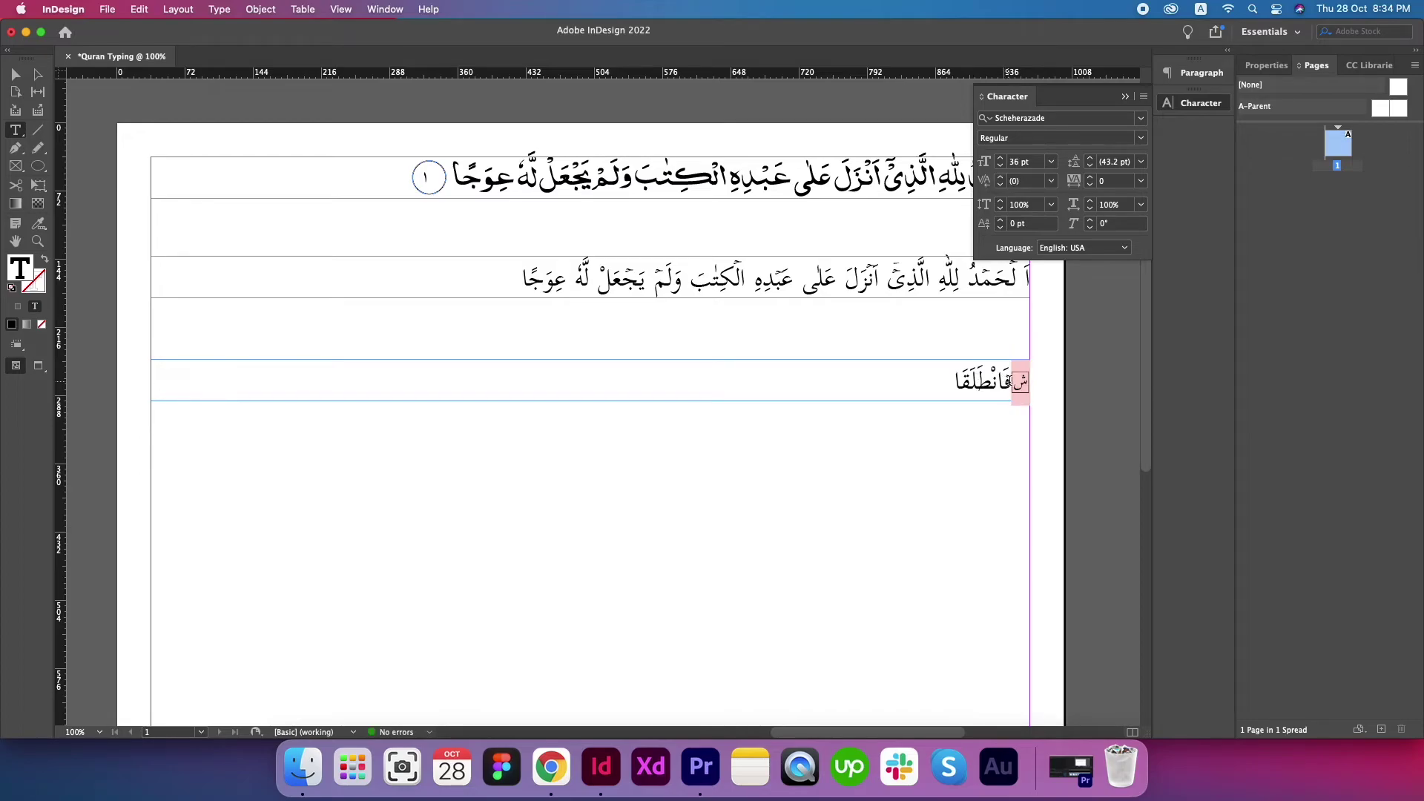
{"action": "left_click_drag", "start_coordinate": [1011, 382], "coordinate": [1036, 382]}
{"action": "key", "text": "BackSpace"}
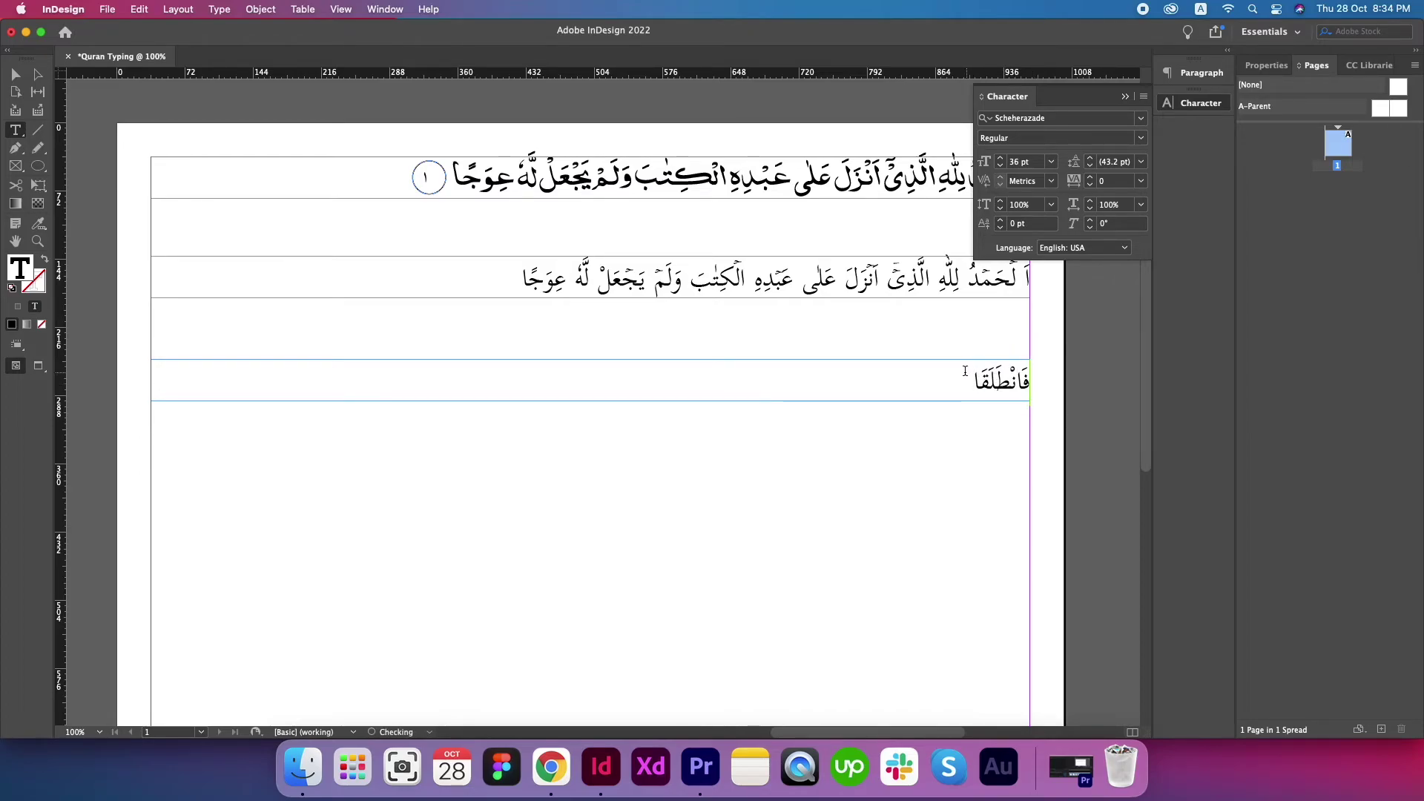
Step: Copy the words from حتى through بغير نفس and paste them before فانطلقا
{"action": "left_click", "coordinate": [551, 767]}
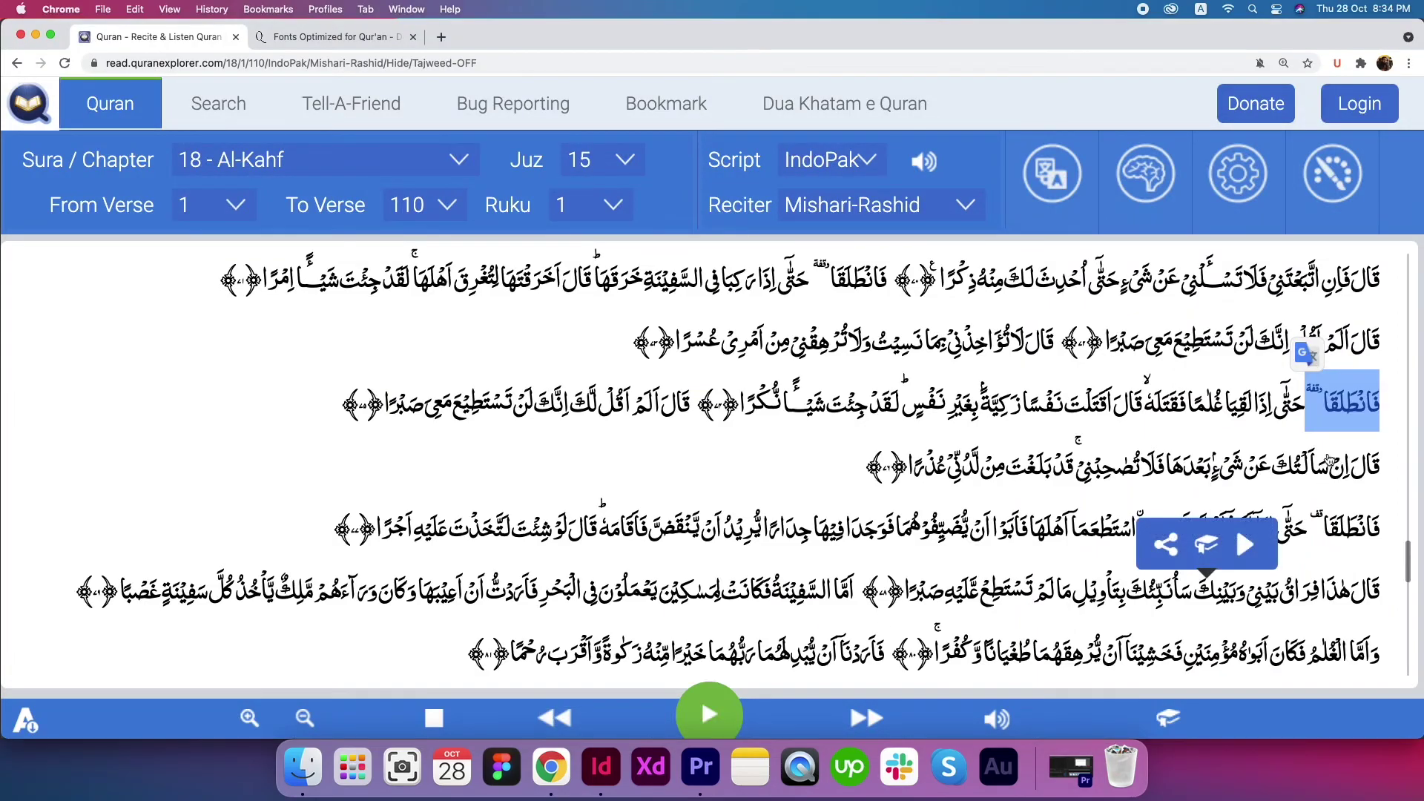
{"action": "left_click_drag", "start_coordinate": [1303, 411], "coordinate": [901, 417]}
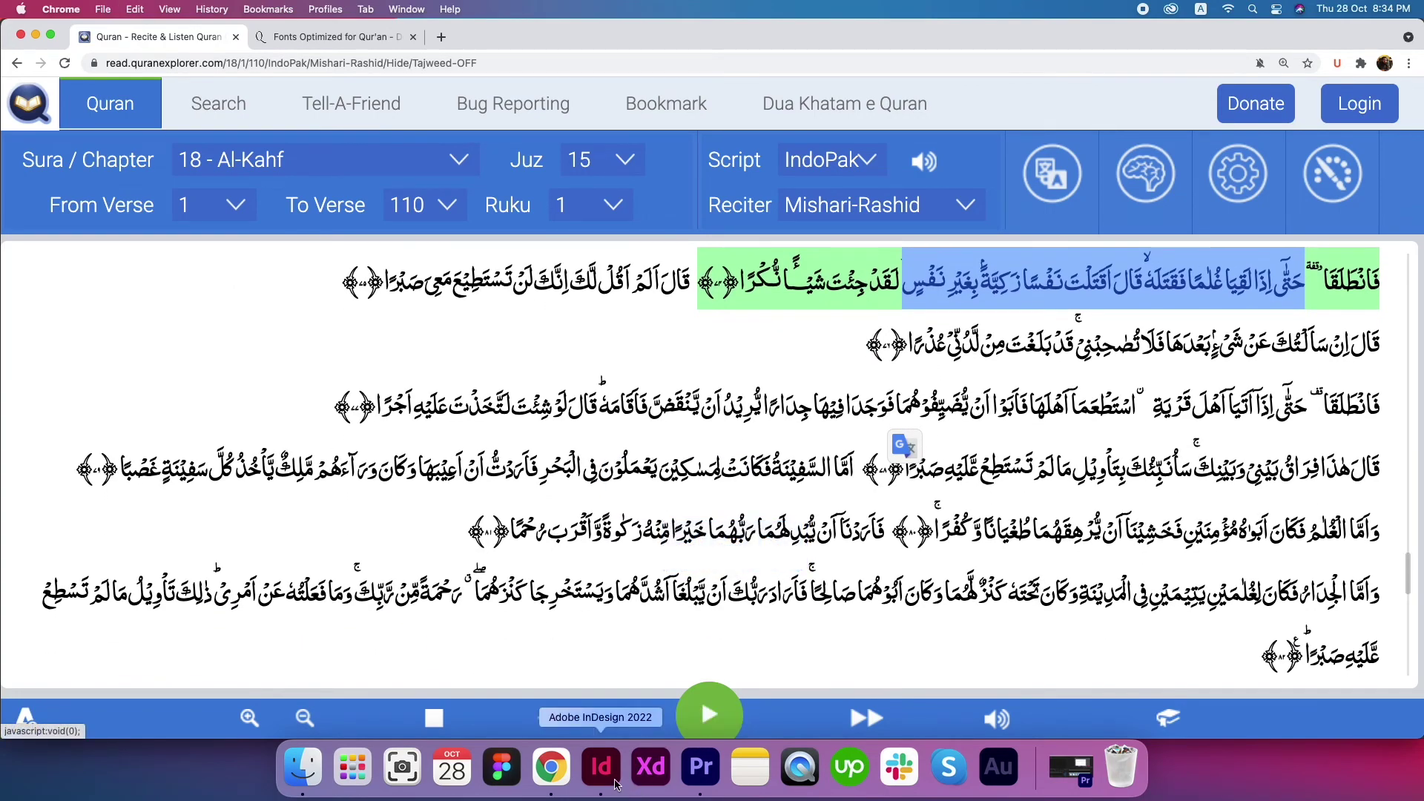
{"action": "left_click", "coordinate": [612, 783]}
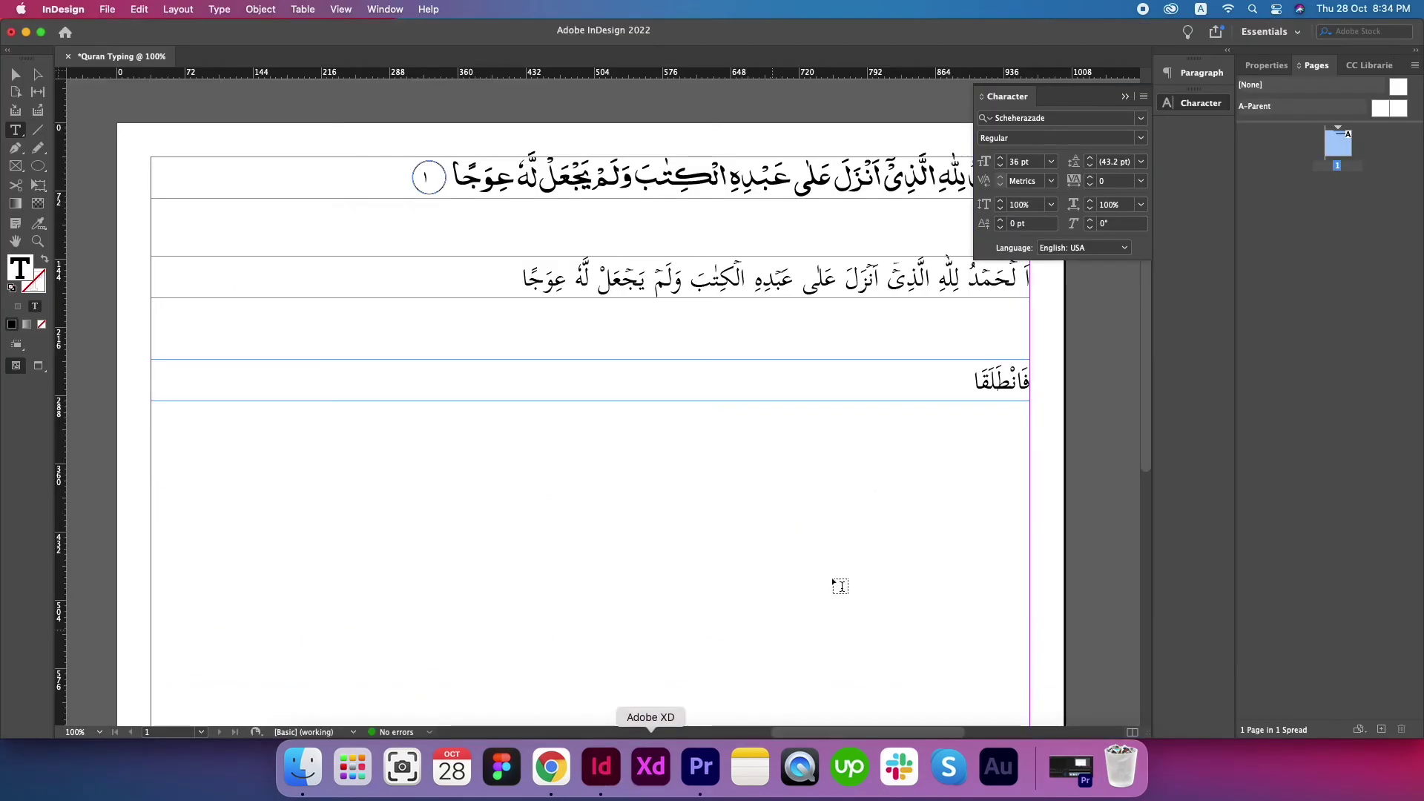
{"action": "left_click", "coordinate": [975, 383]}
{"action": "key", "text": "super+v"}
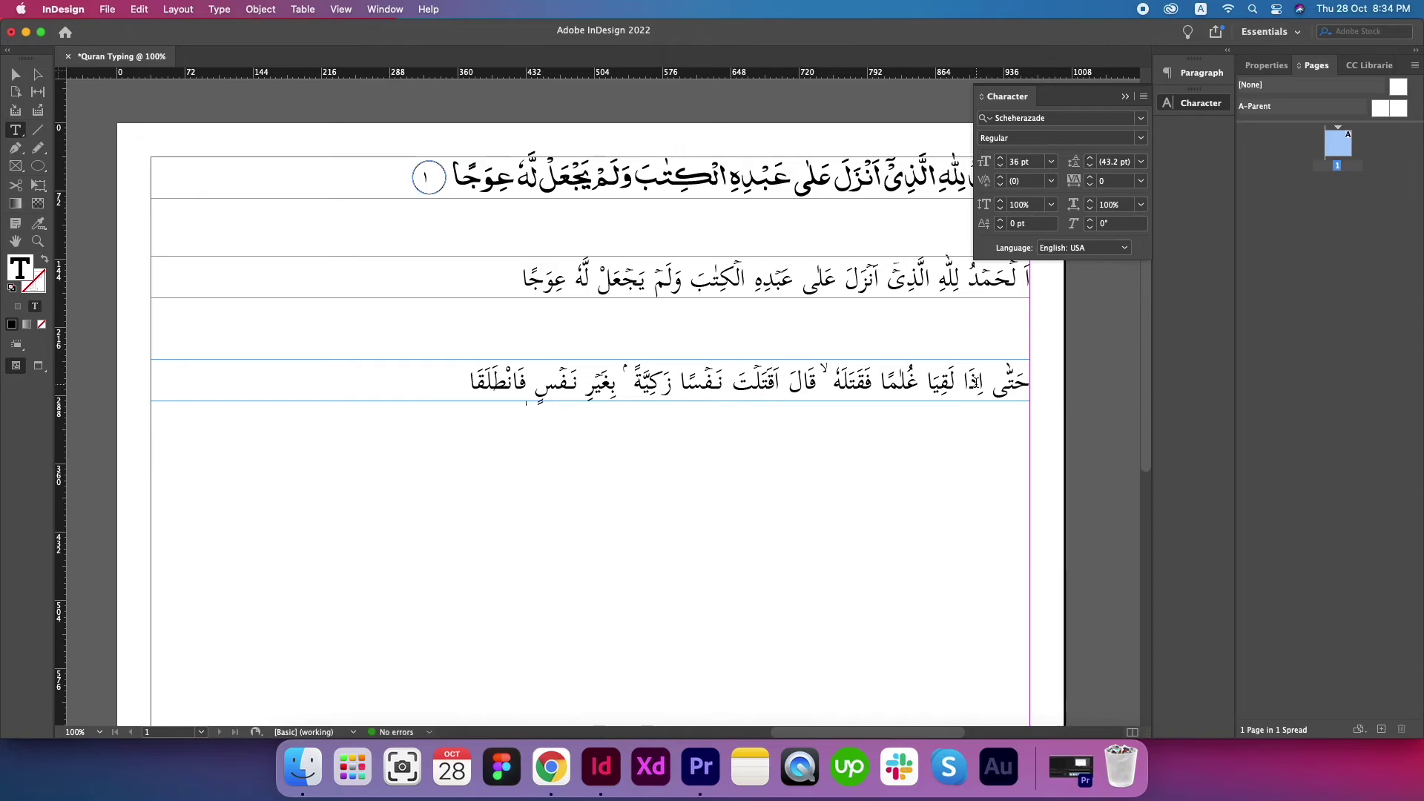